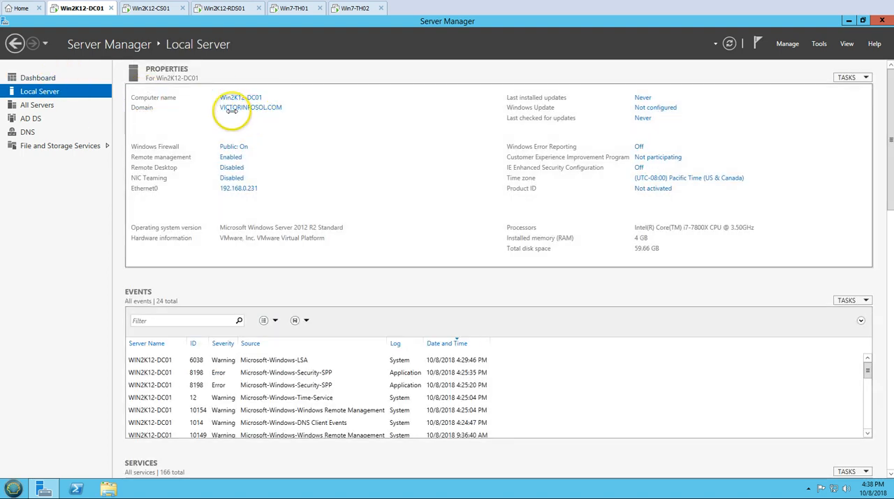
Check the Server Manager dashboard on Win2K12-DC01 and the local server properties on Win2K12-CS01.
click(70, 77)
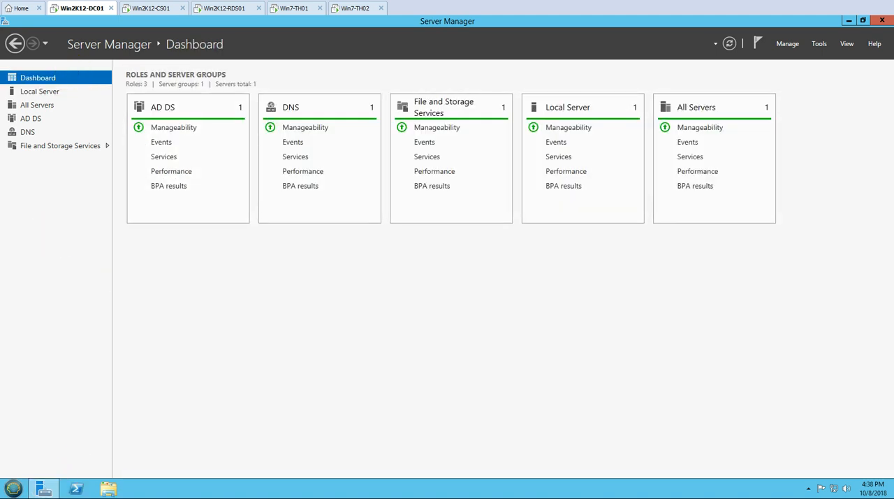
click(160, 467)
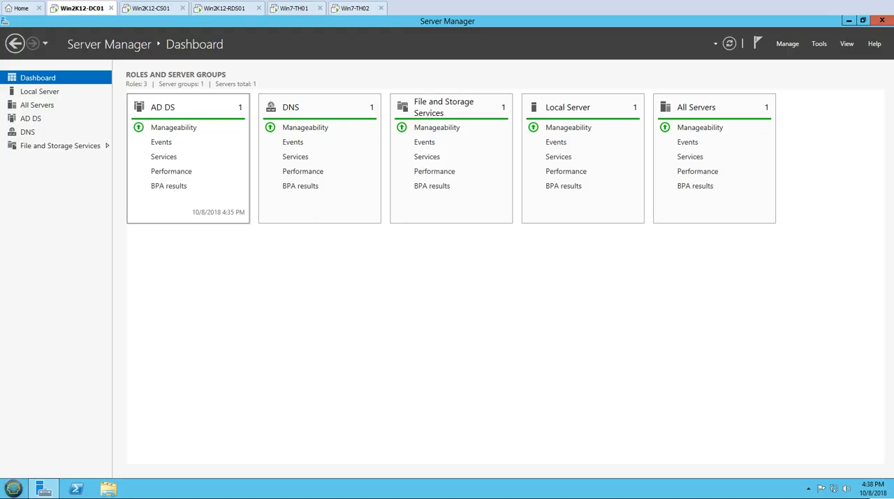
click(159, 11)
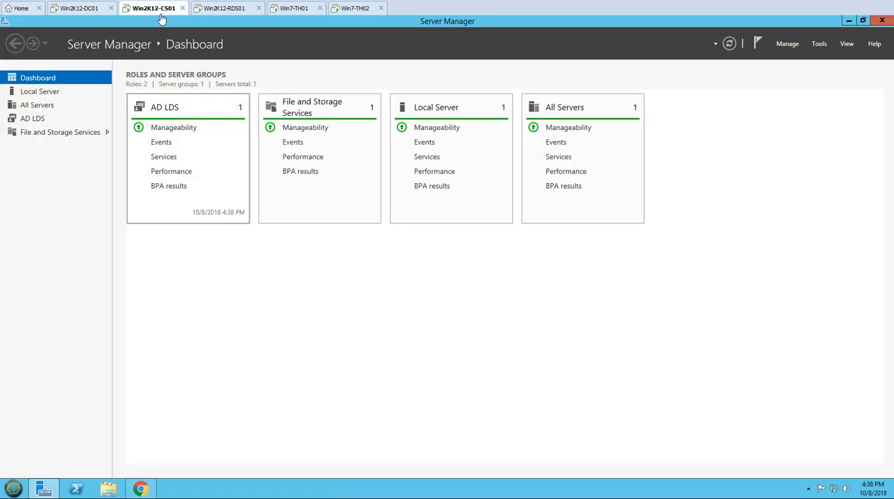
click(39, 91)
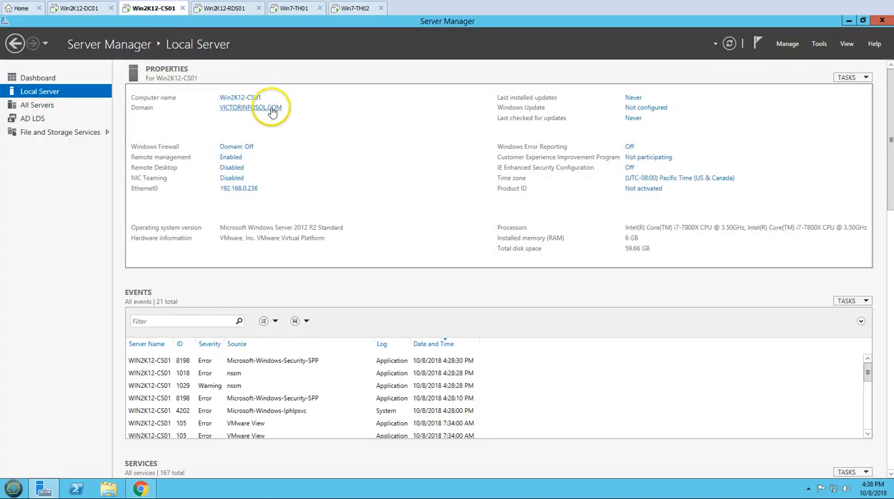
click(77, 75)
Bring up the VMware Horizon 7 Administrator dashboard in Chrome on Win2K12-CS01.
click(49, 491)
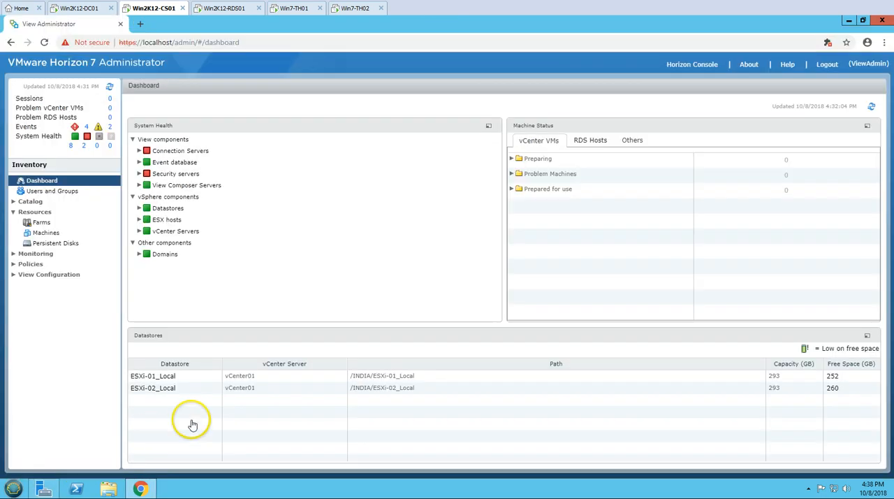
click(140, 488)
click(19, 348)
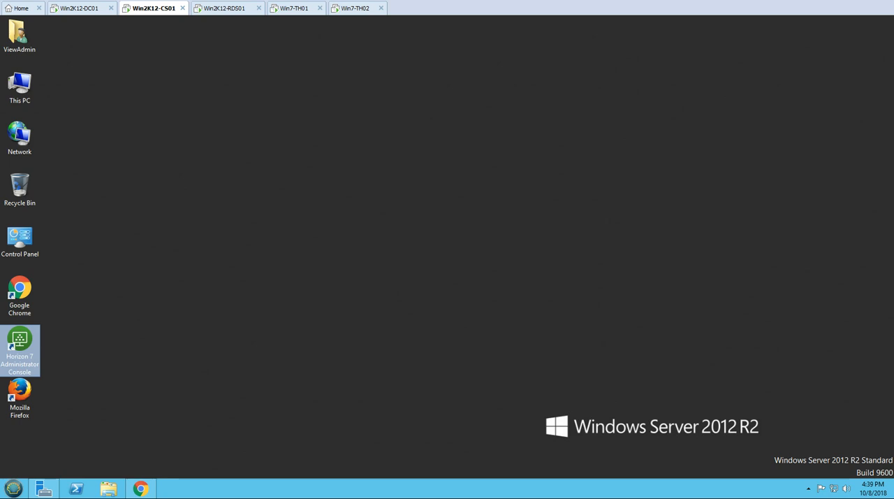
click(140, 489)
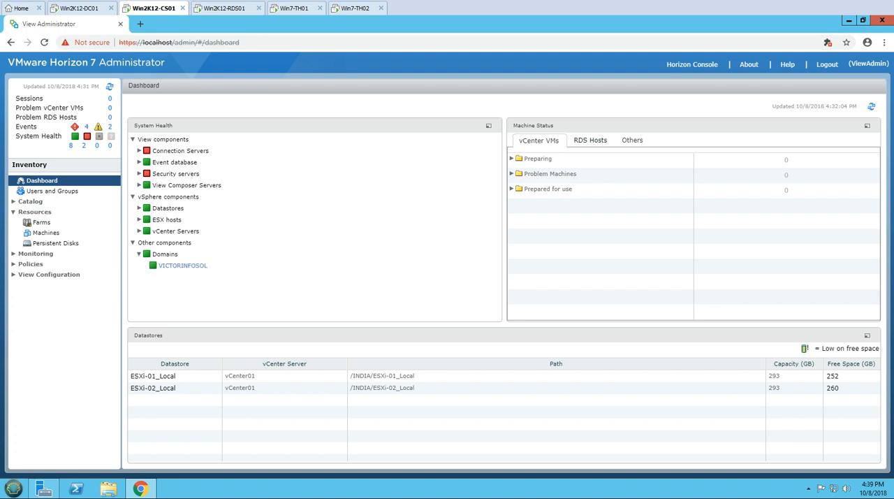
Expand the vCenter Servers, ESX hosts, Datastores, View Composer Servers and Event database entries in System Health to examine their components.
click(139, 230)
click(139, 220)
click(139, 208)
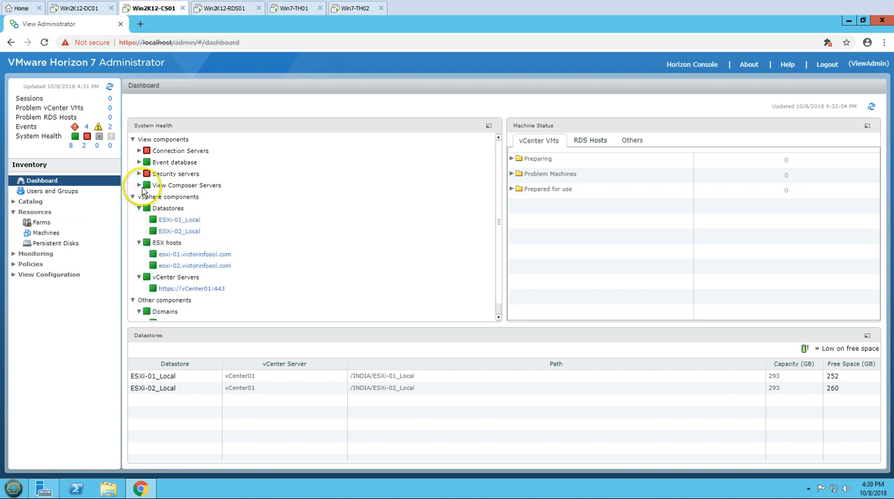
click(139, 185)
click(139, 163)
scroll(282, 276, down, 1)
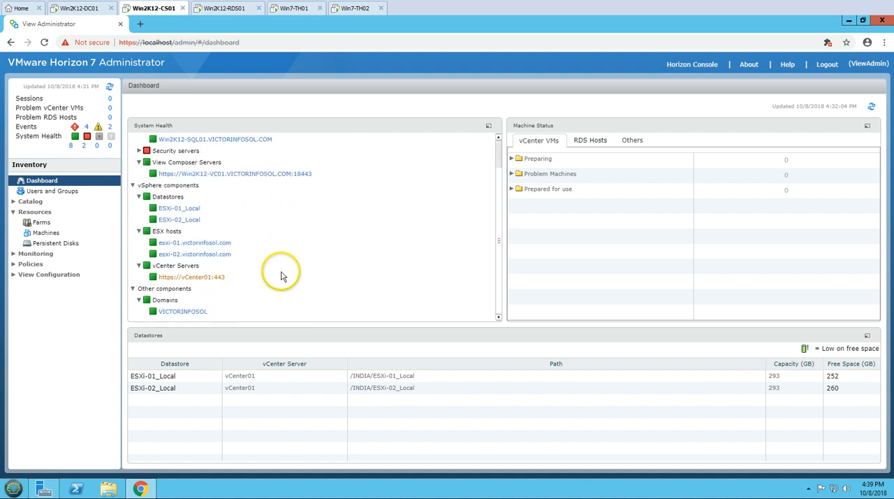
scroll(282, 277, up, 1)
Collapse the expanded component entries in the System Health tree.
key(Left)
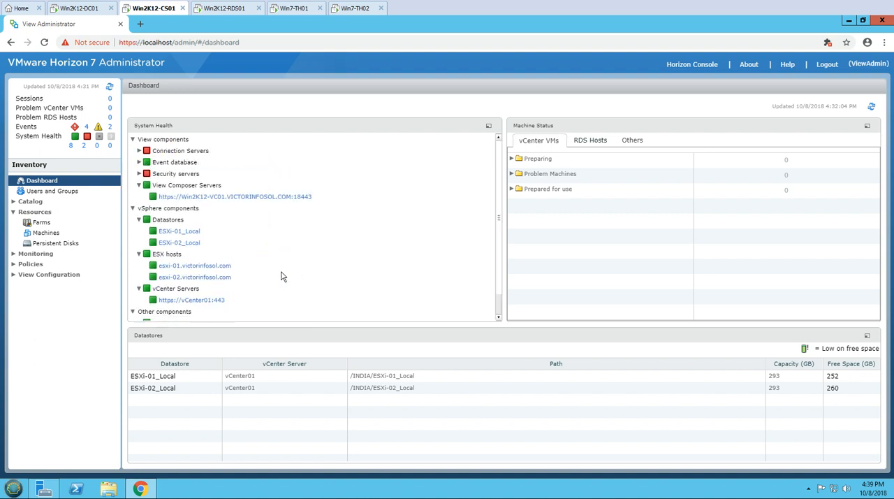
key(Down)
key(Down)
key(Left)
key(Down)
key(Down)
key(Left)
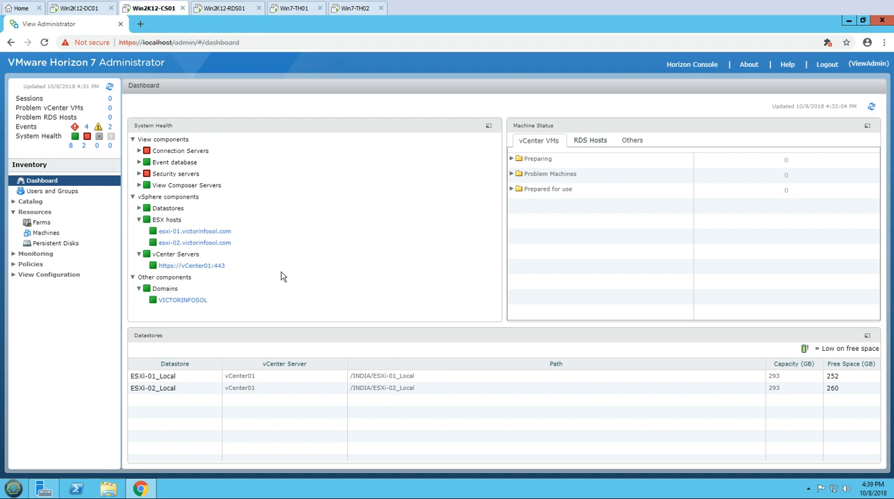
key(Down)
key(Left)
click(139, 230)
click(140, 253)
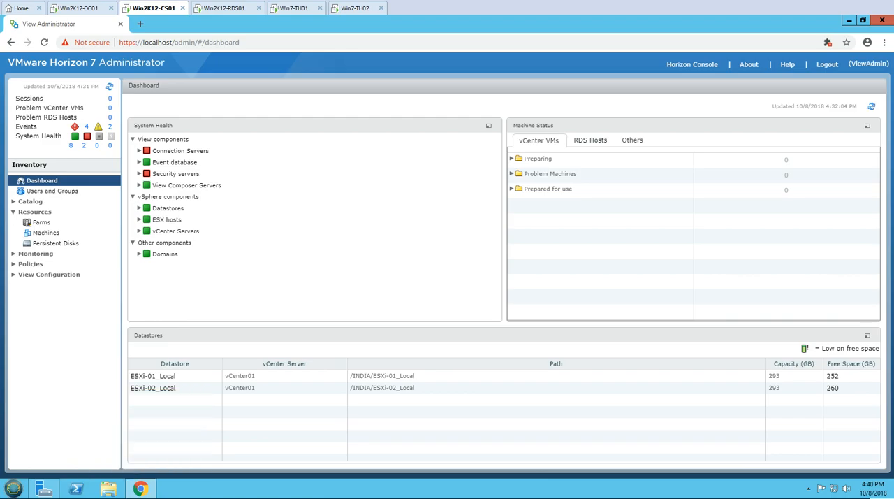
Check the computer name and domain of Win2K12-RDS01 and of the thin clients Win7-TH01 and Win7-TH02.
click(225, 9)
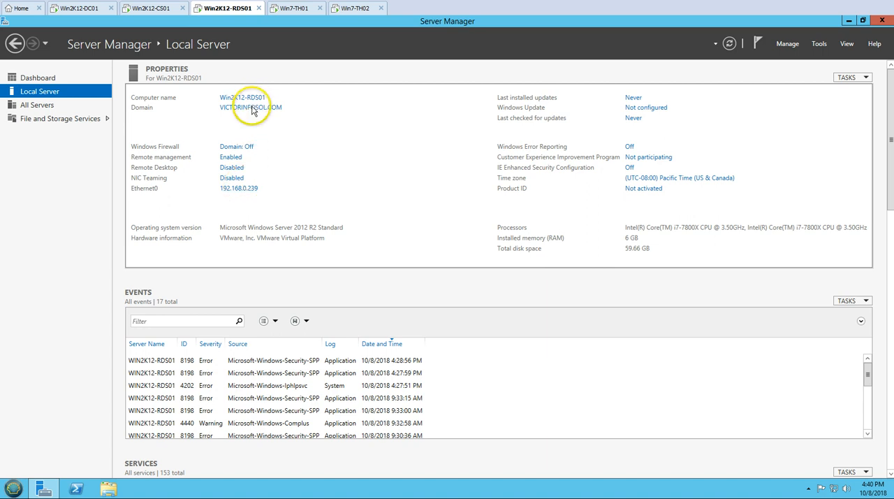
click(44, 77)
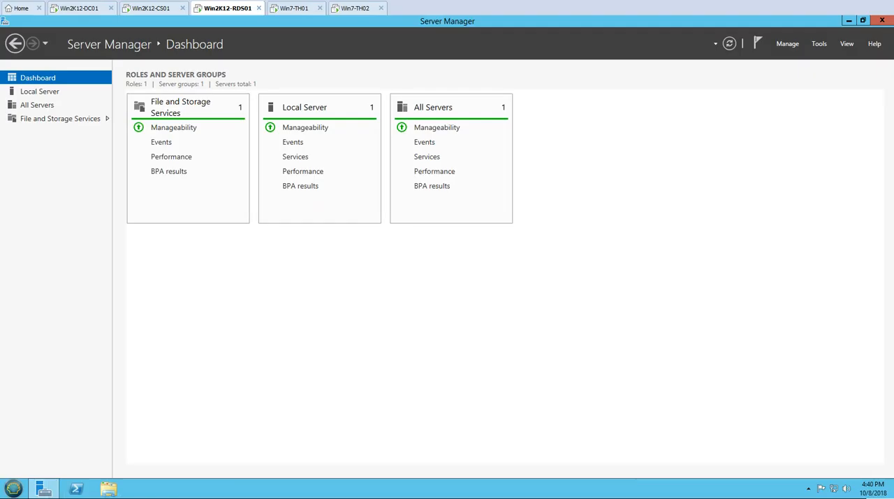
click(289, 11)
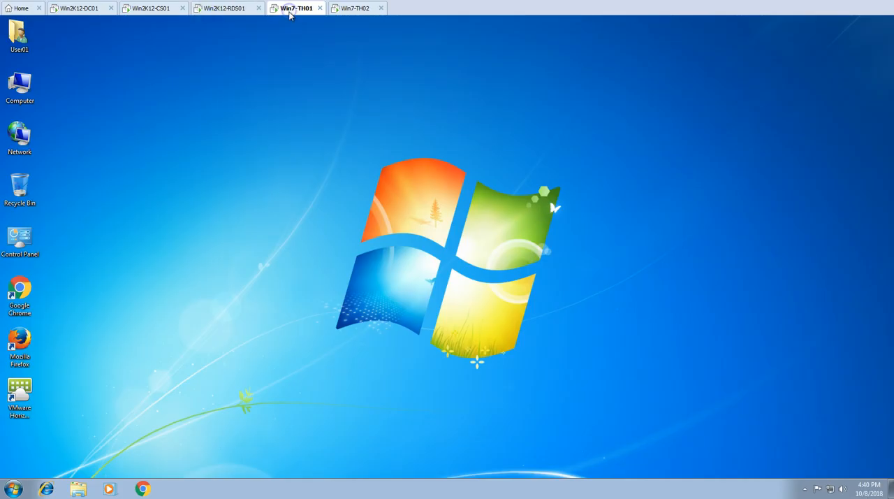
right_click(23, 91)
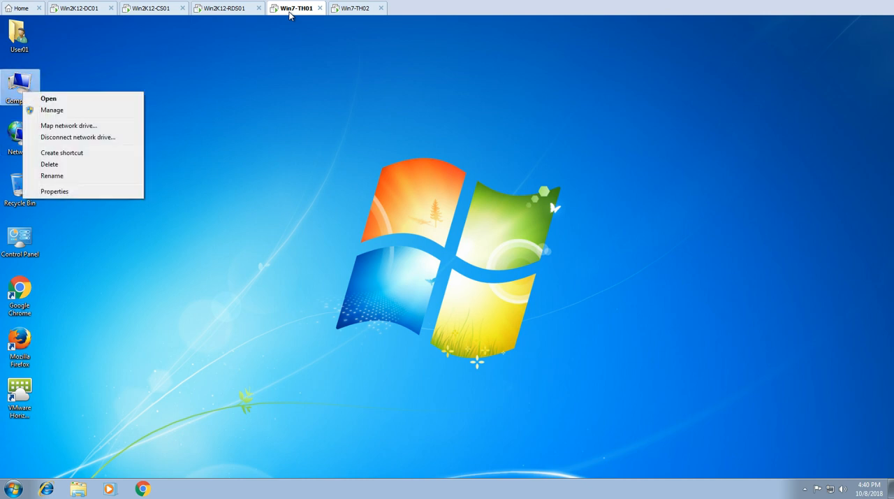
key(Return)
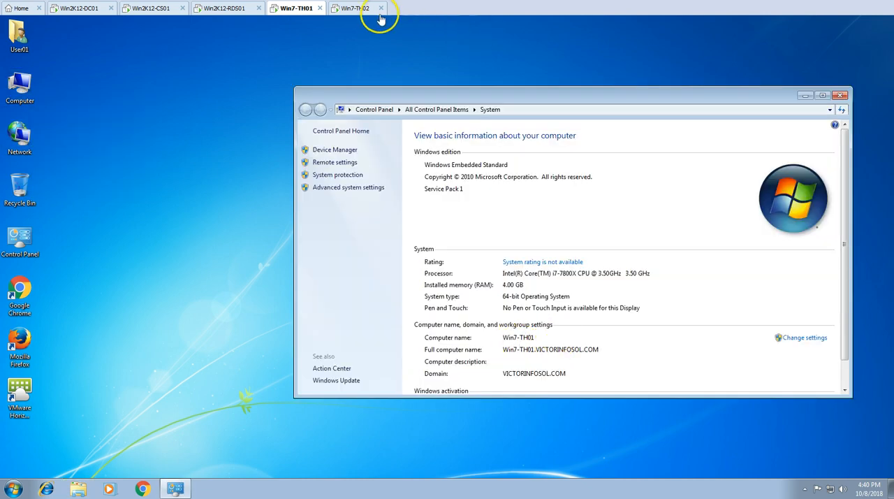
click(348, 9)
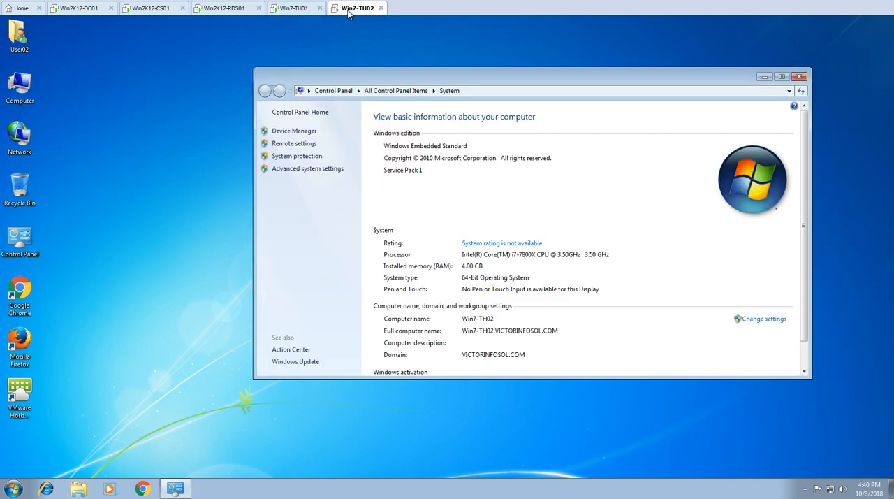
Launch VMware Horizon Client on Win7-TH01 and try to connect to the saved Win2K12-CS01 connection server.
click(299, 9)
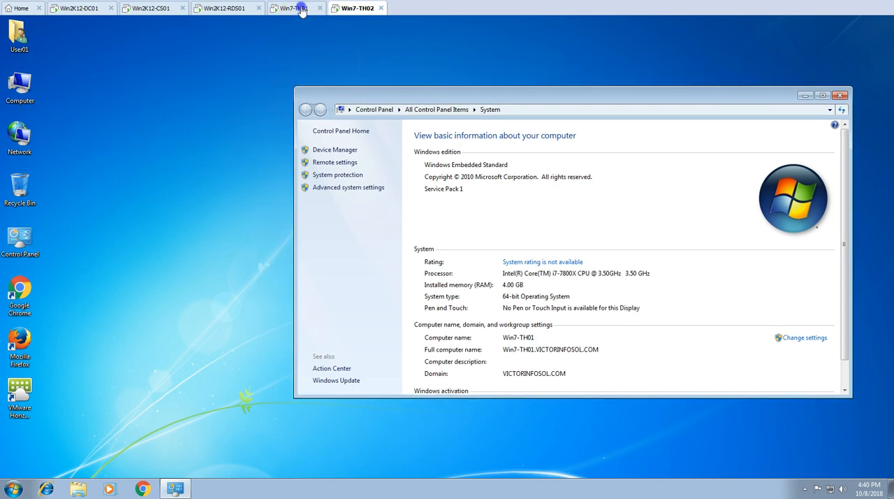
double_click(20, 397)
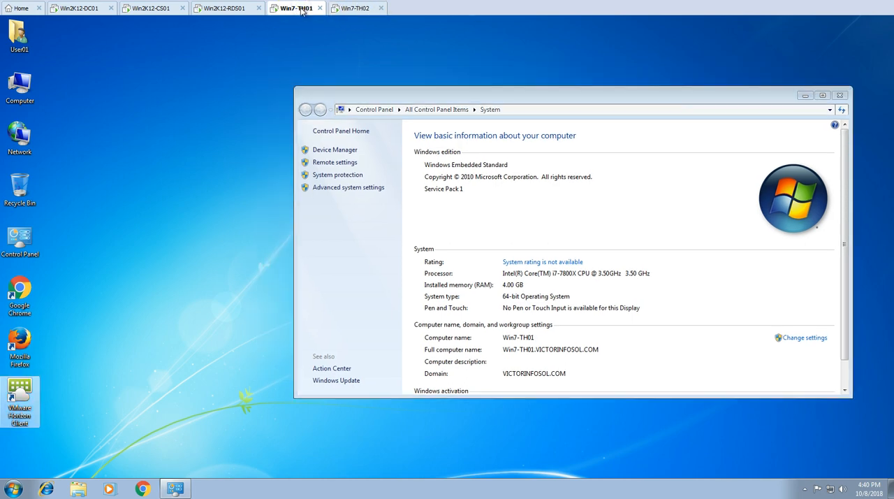
click(805, 95)
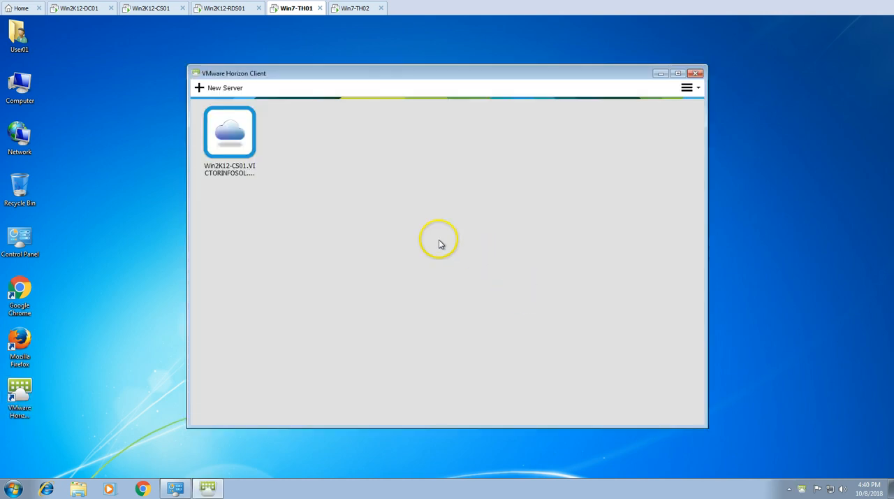
double_click(233, 127)
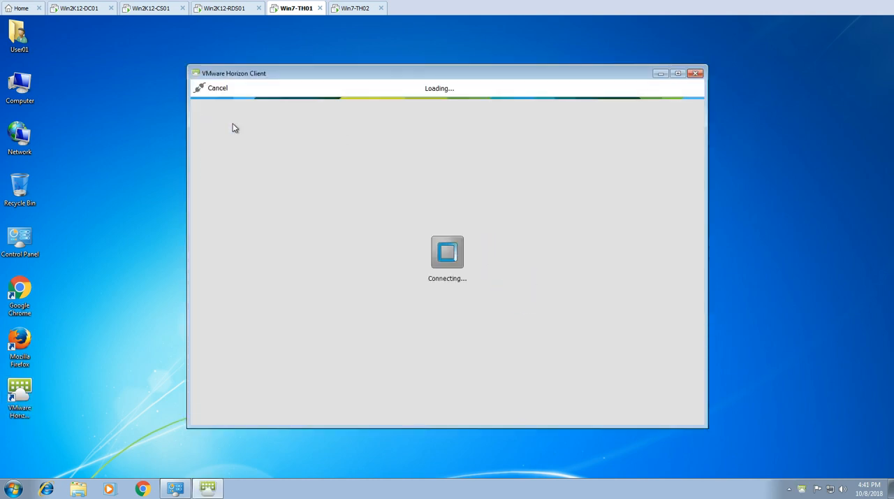
click(487, 276)
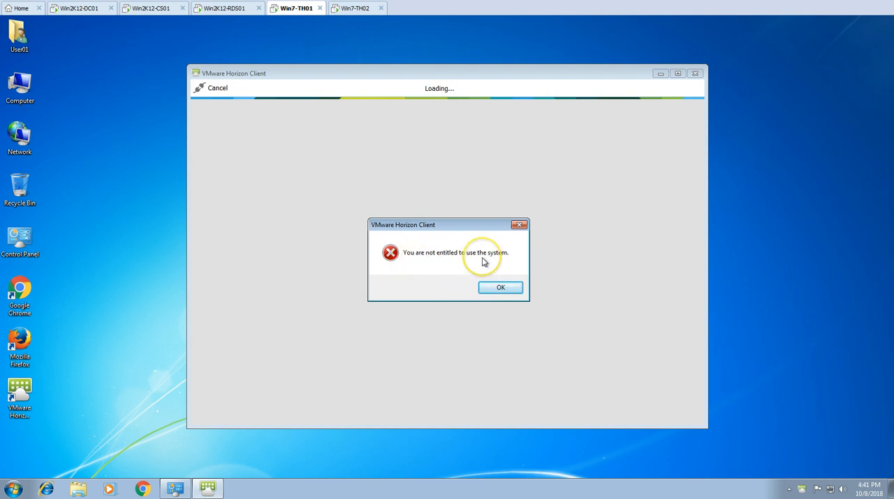
click(499, 289)
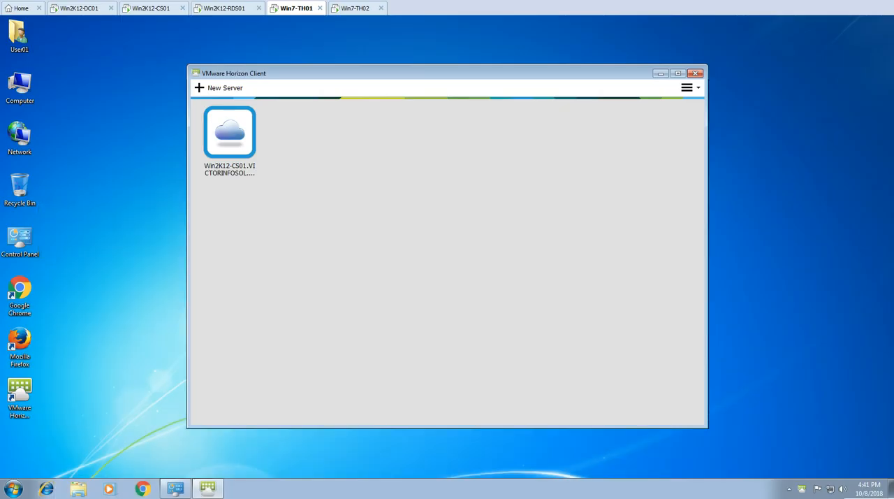
Launch the VMware Horizon Agent installer from the Downloads folder on Win2K12-RDS01, allow it to run, and close the folder window.
click(236, 9)
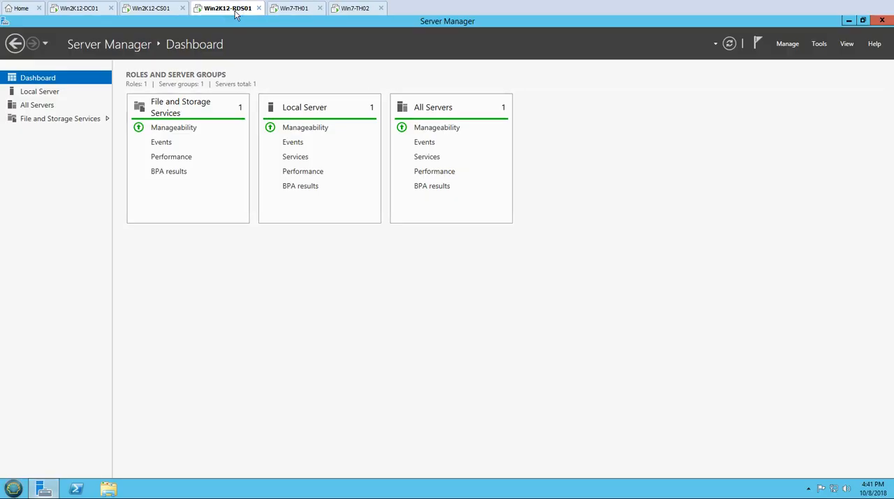
key(super+d)
key(super+e)
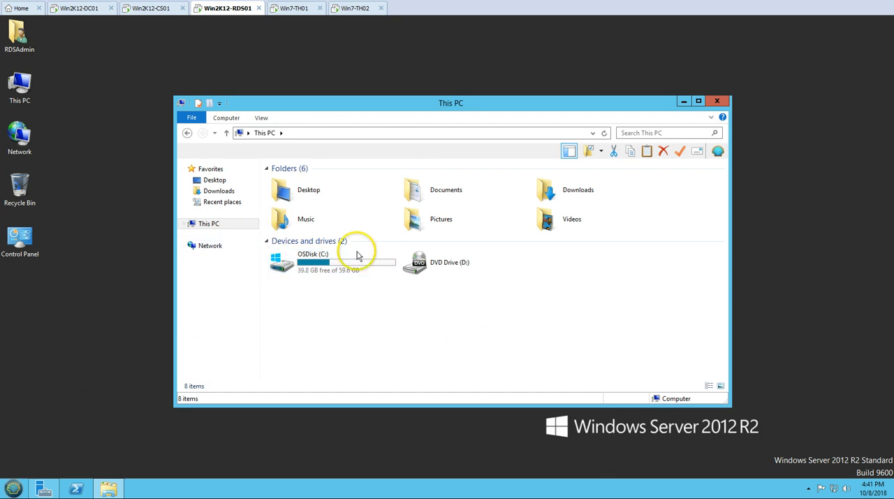
click(217, 191)
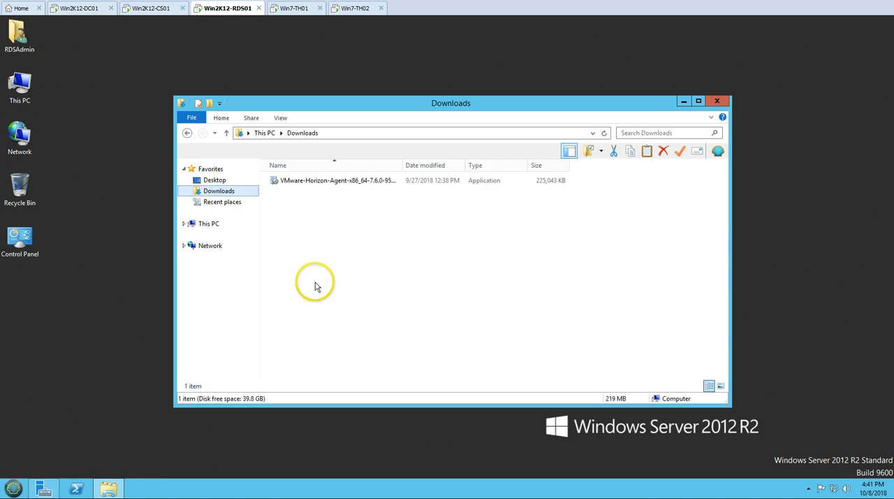
double_click(326, 183)
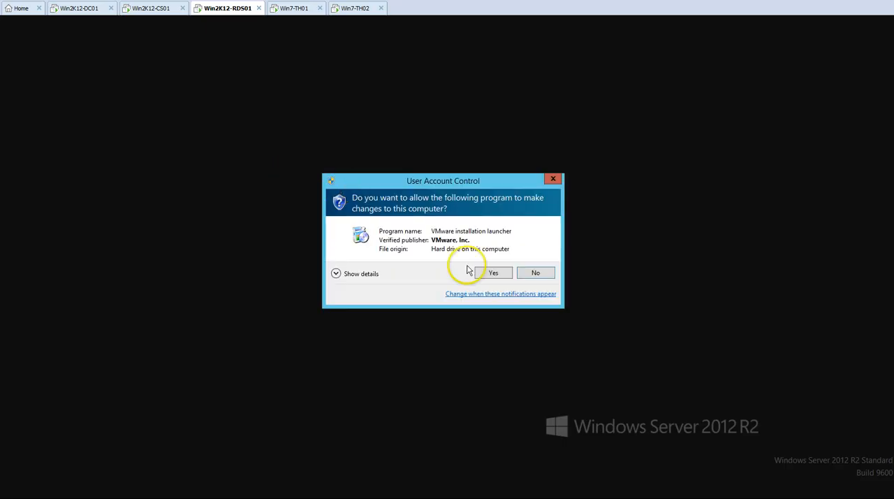
click(489, 272)
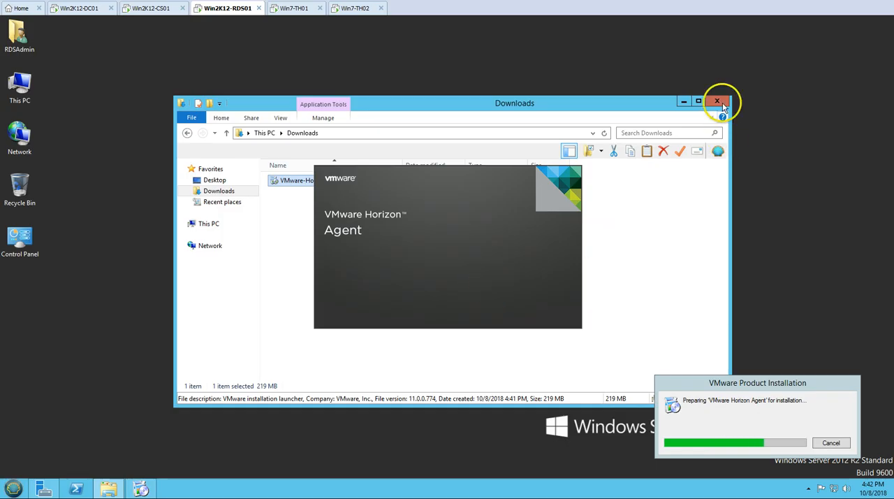
click(718, 102)
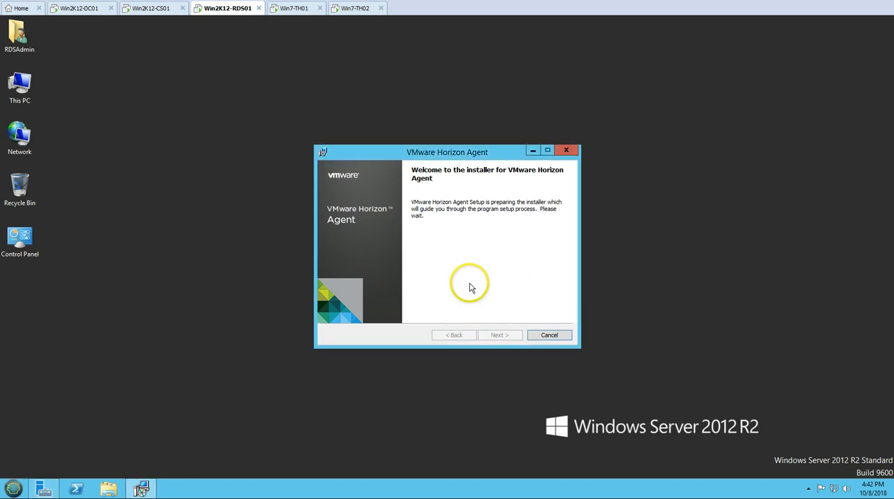
Accept the Horizon Agent license agreement, and cancel the installation at the Desktop OS Configuration page.
click(498, 334)
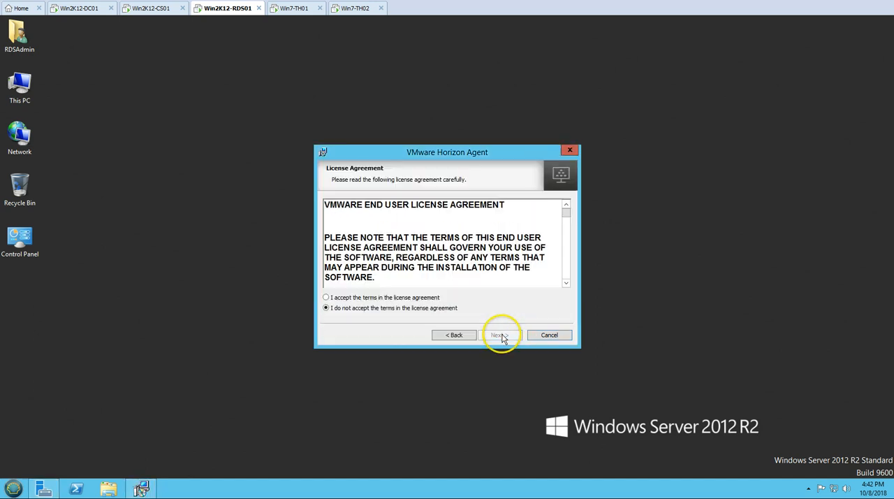
click(430, 298)
click(502, 336)
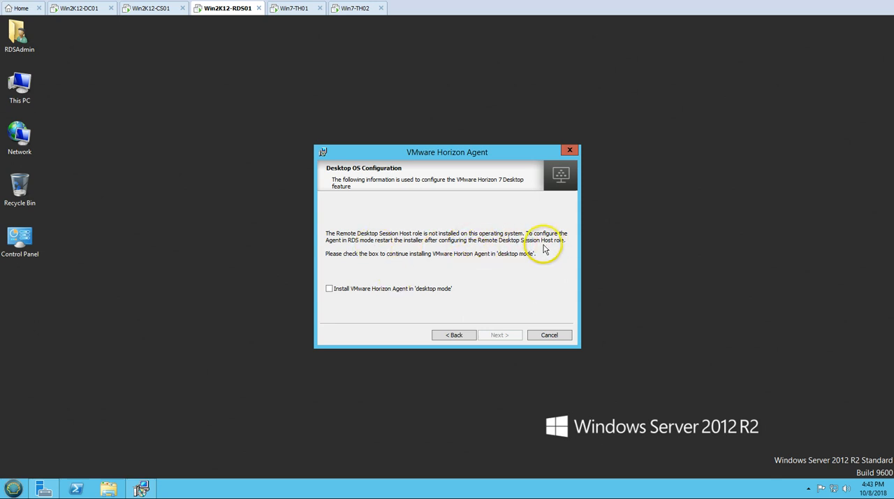
click(558, 335)
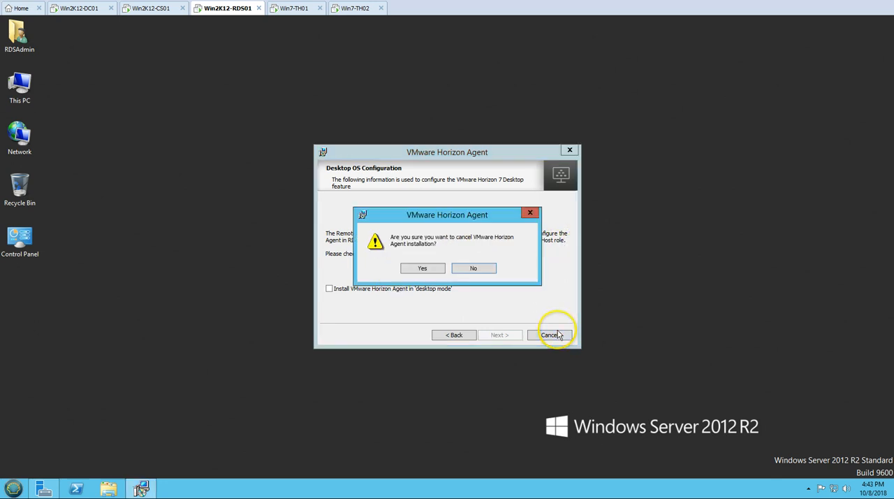
click(423, 269)
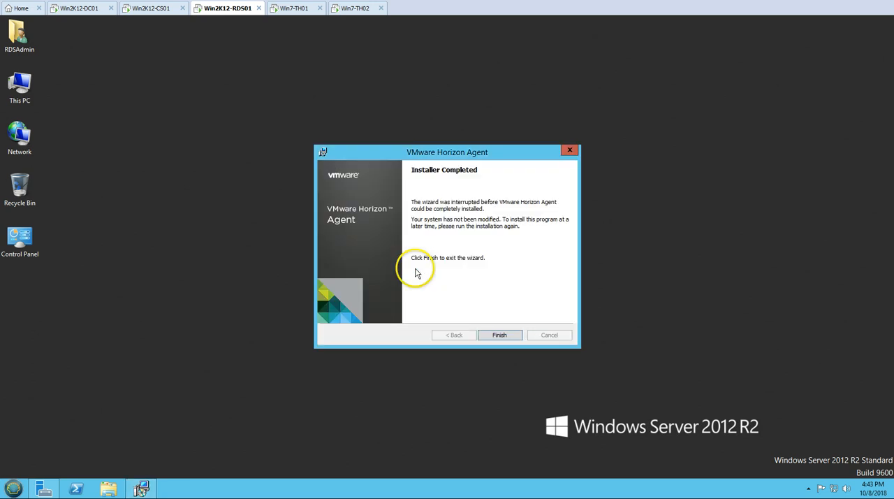
click(518, 342)
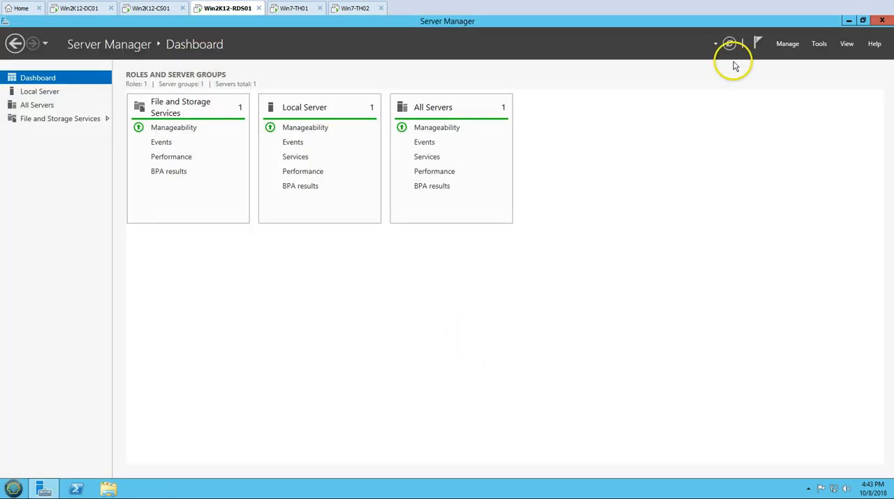
Start the Add Roles and Features Wizard with role-based or feature-based installation and Win2K12-RDS01 as the destination server.
click(787, 44)
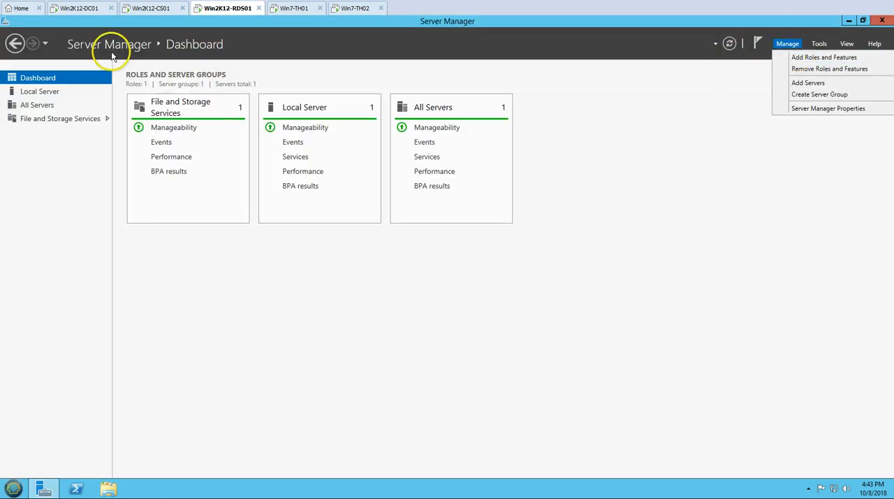
click(811, 60)
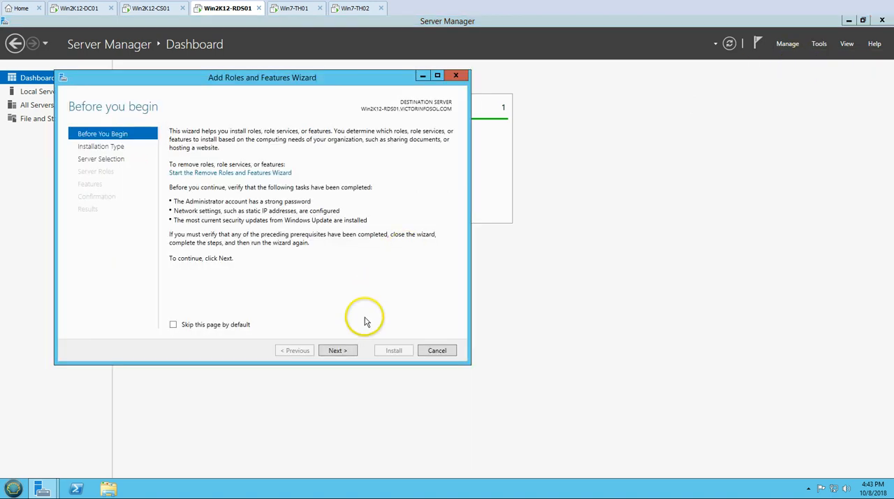
click(336, 349)
drag(294, 80, 370, 56)
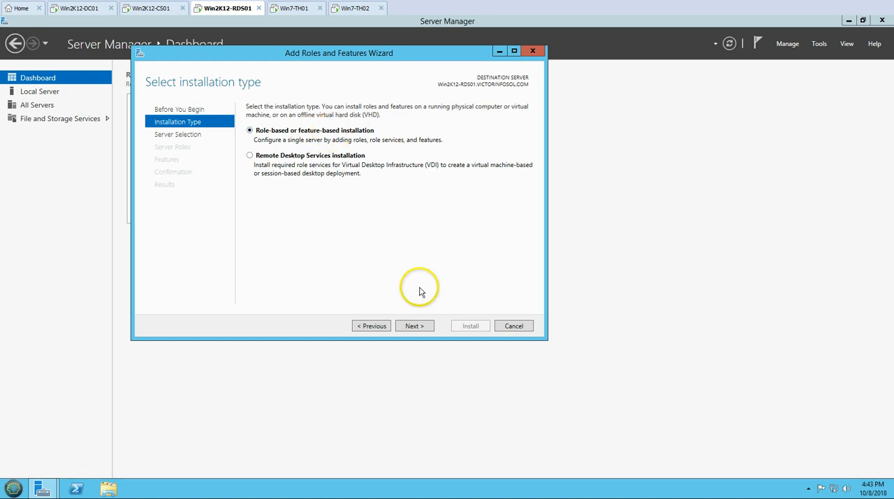
click(420, 329)
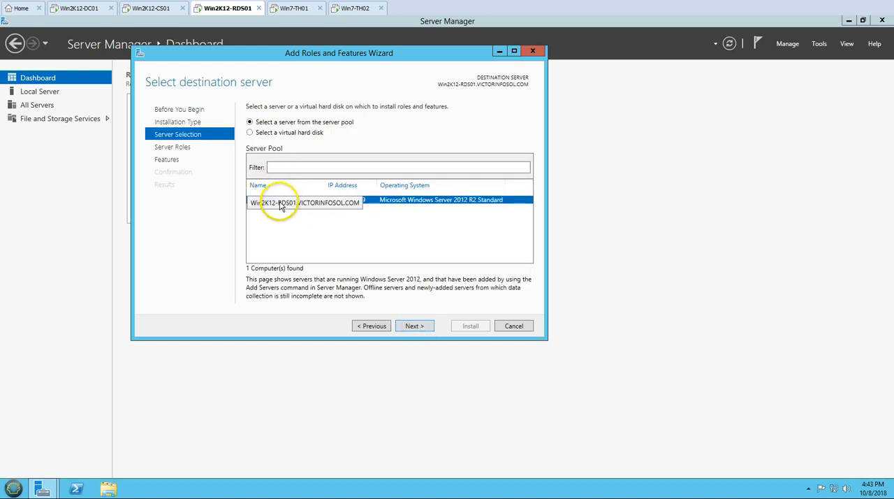
click(412, 330)
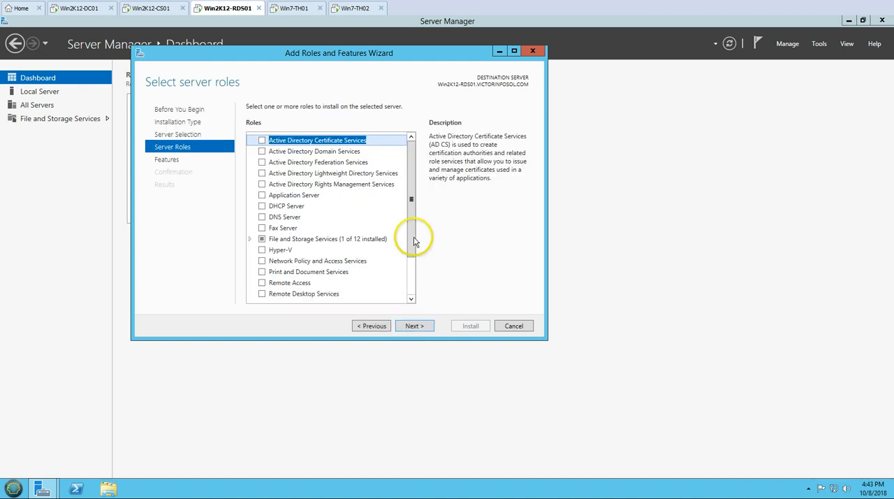
Select the Remote Desktop Services server role and keep the default features.
drag(411, 233, 413, 249)
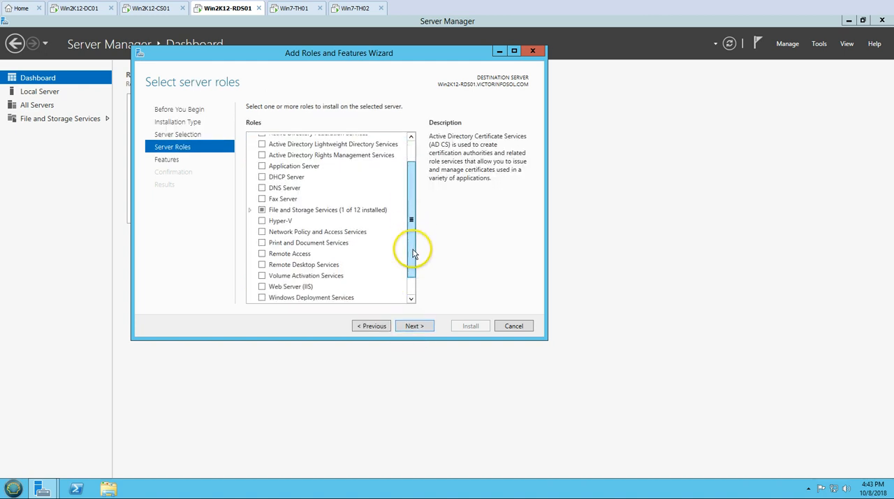
click(262, 262)
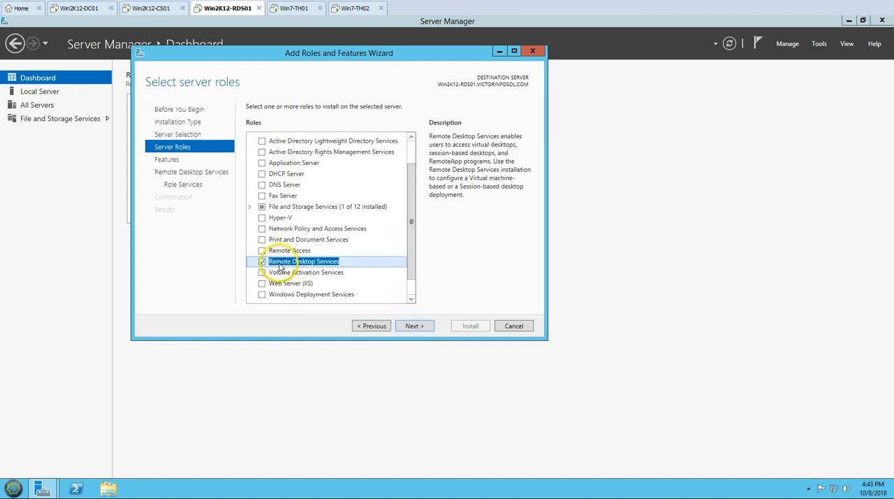
click(413, 327)
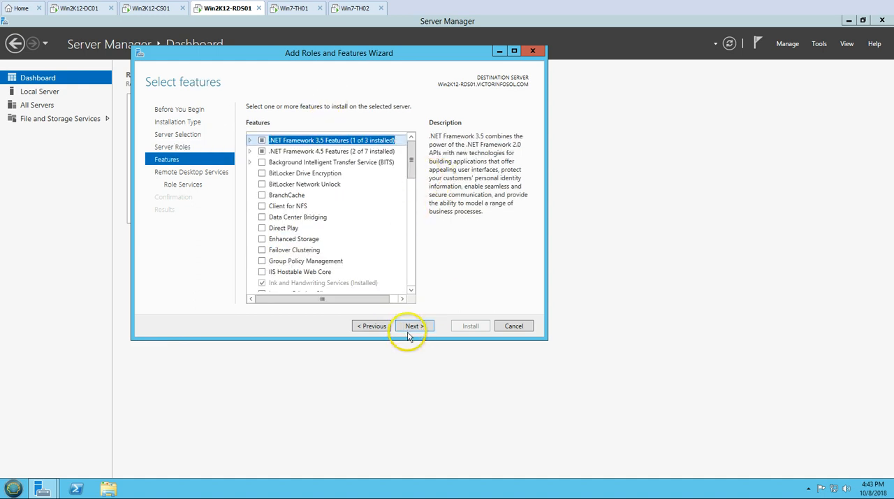
click(412, 327)
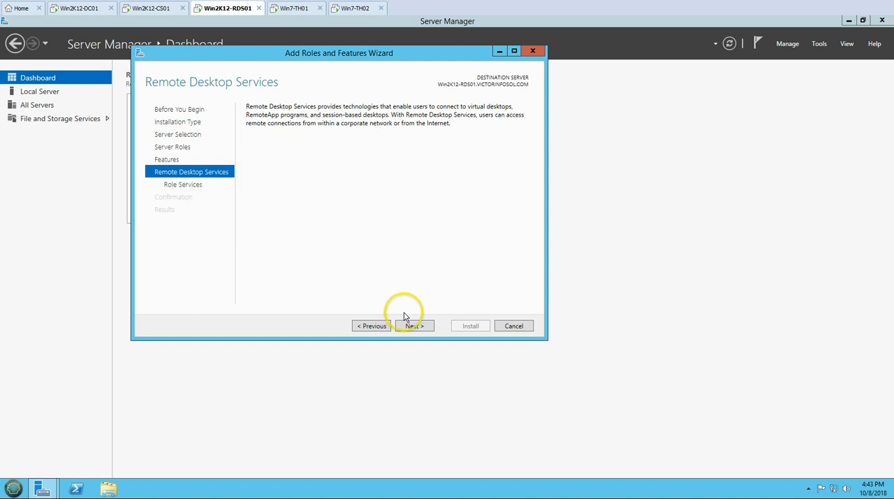
Choose the Remote Desktop Session Host role service and add its required features, including management tools.
click(413, 330)
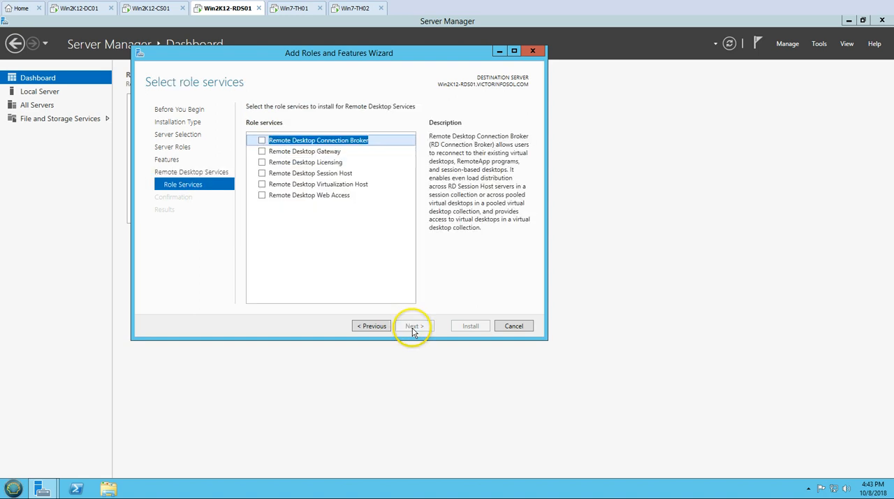
click(262, 173)
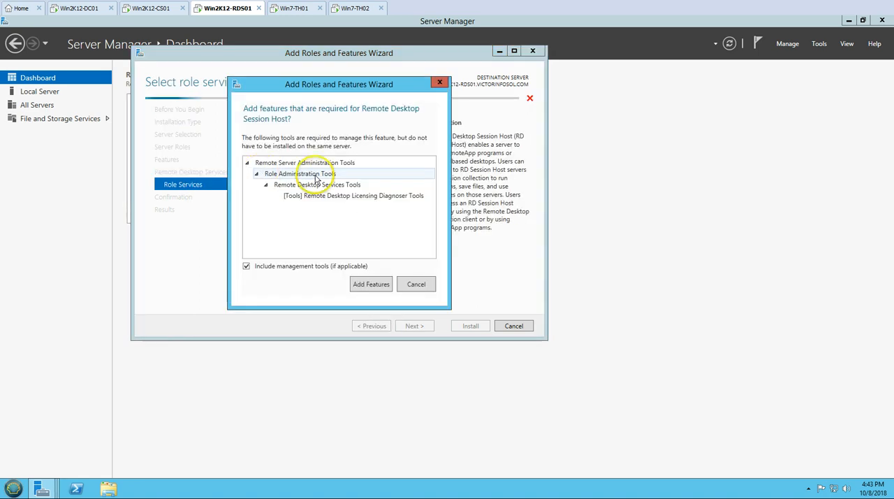
click(377, 286)
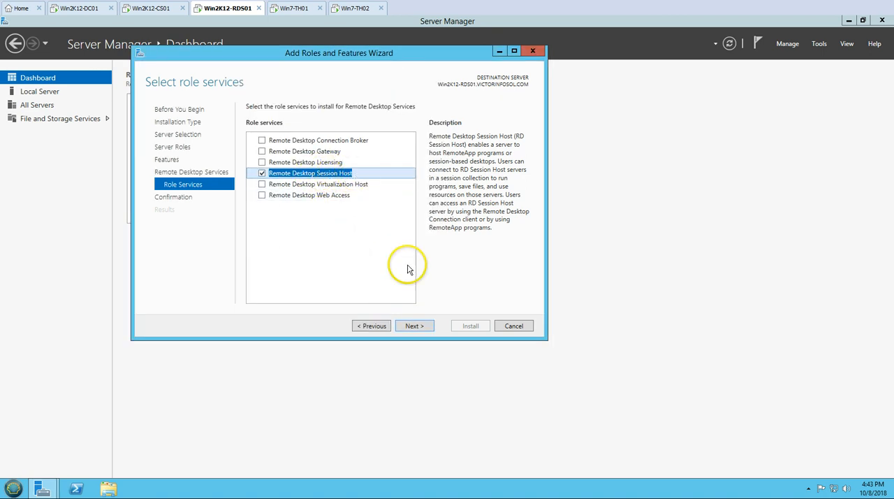
Allow automatic restart of the destination server and install the selected Remote Desktop Session Host role service.
click(417, 326)
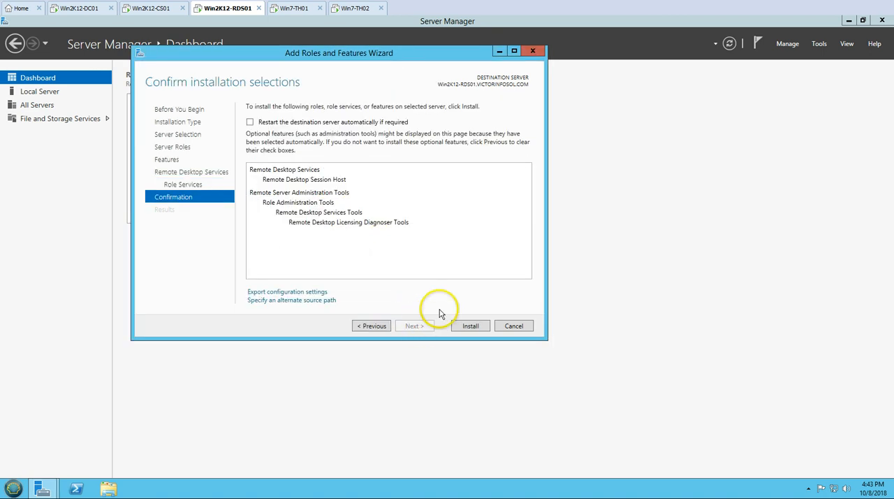
click(330, 125)
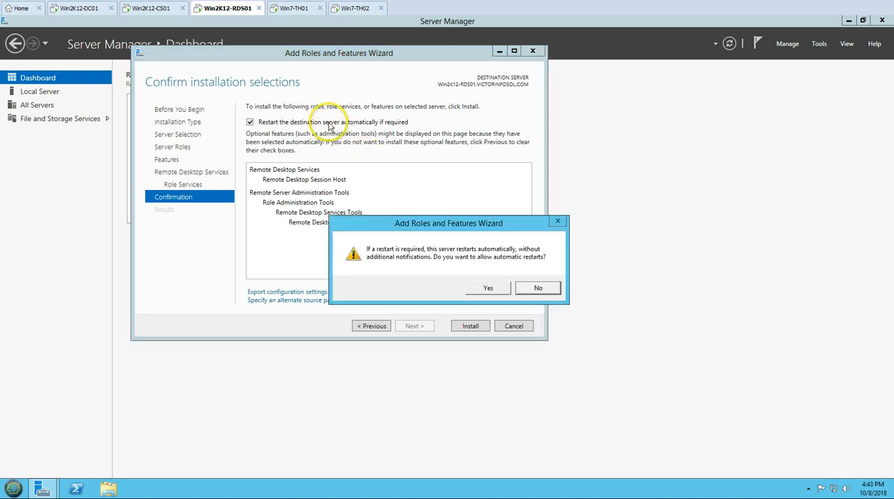
click(488, 287)
mouse_move(341, 59)
mouse_down()
mouse_move(371, 60)
mouse_move(418, 117)
mouse_move(345, 75)
mouse_up()
click(506, 333)
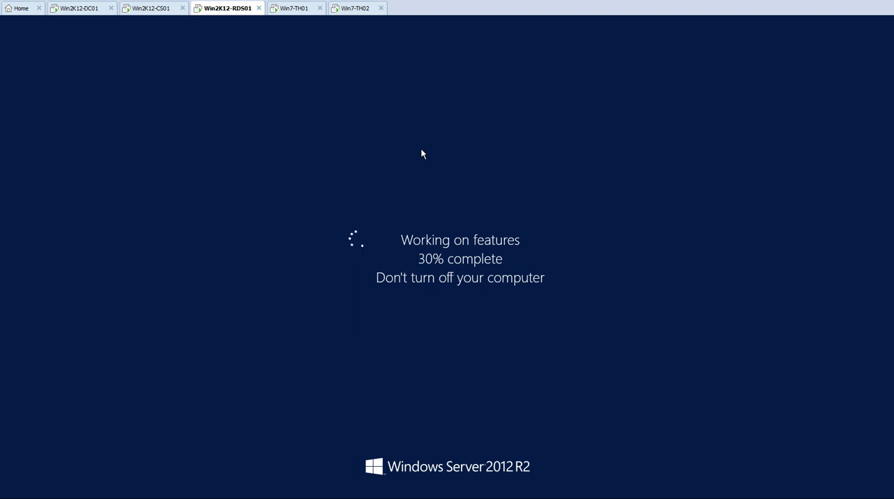
Sign in to the restarted Win2K12-RDS01 as RDSAdmin, entering the account password.
click(421, 165)
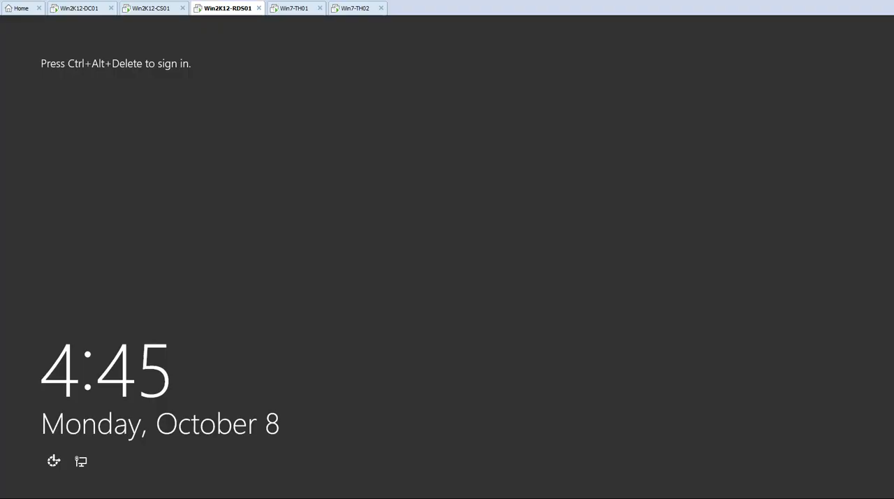
right_click(242, 9)
click(275, 68)
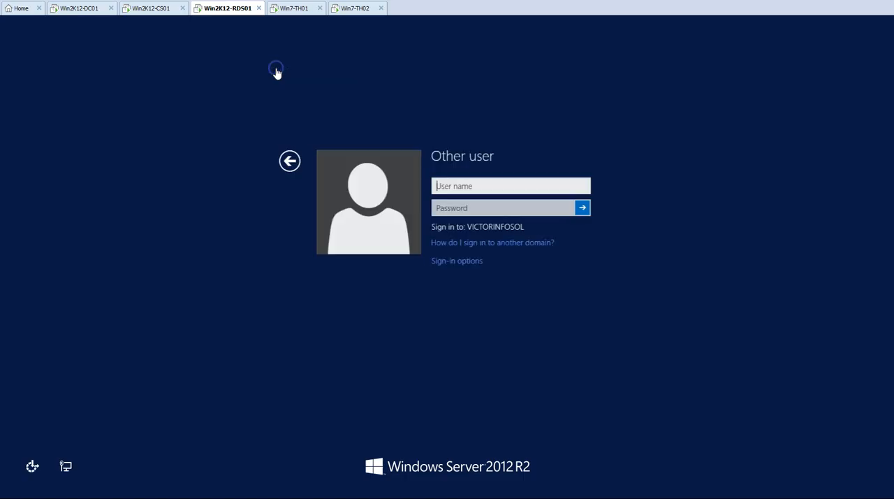
text(RDSAd)
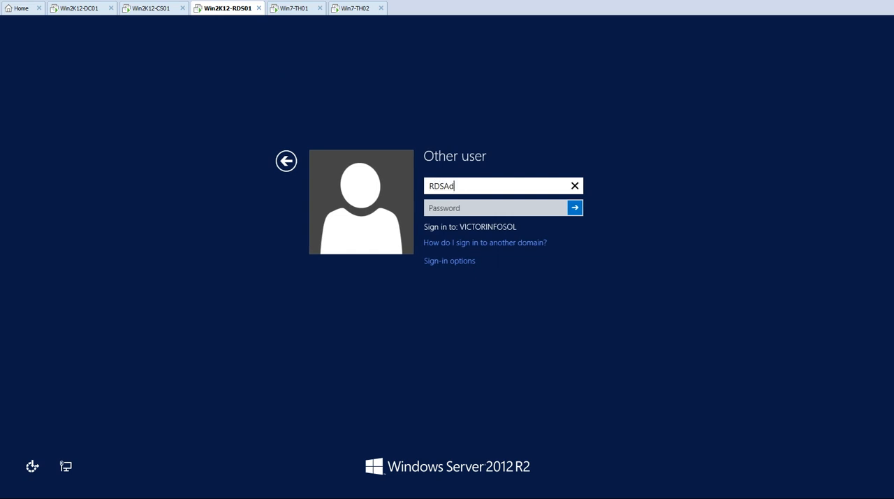
text(min)
key(Tab)
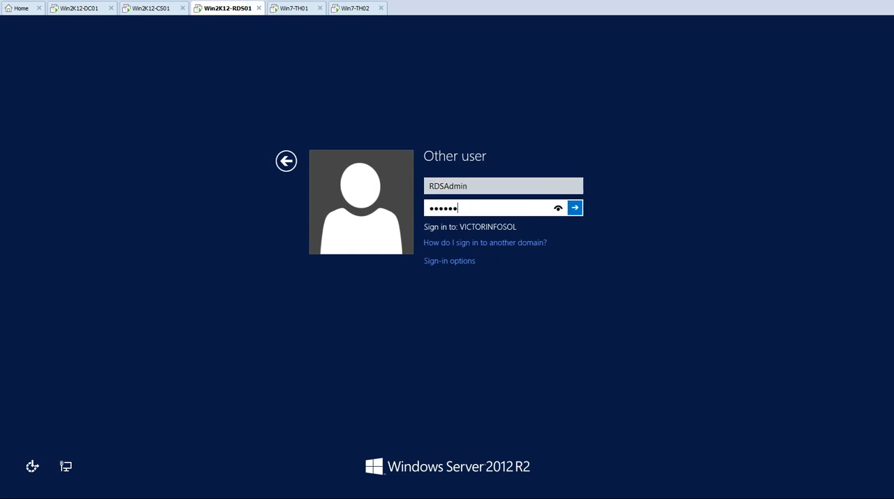
key(Return)
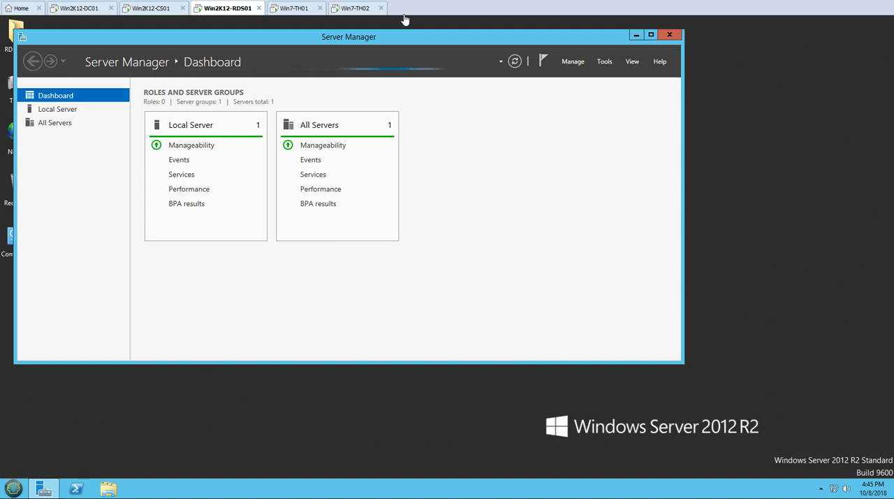
Check the Remote Desktop Session Host installation progress and close the wizard once the installation finishes.
click(398, 34)
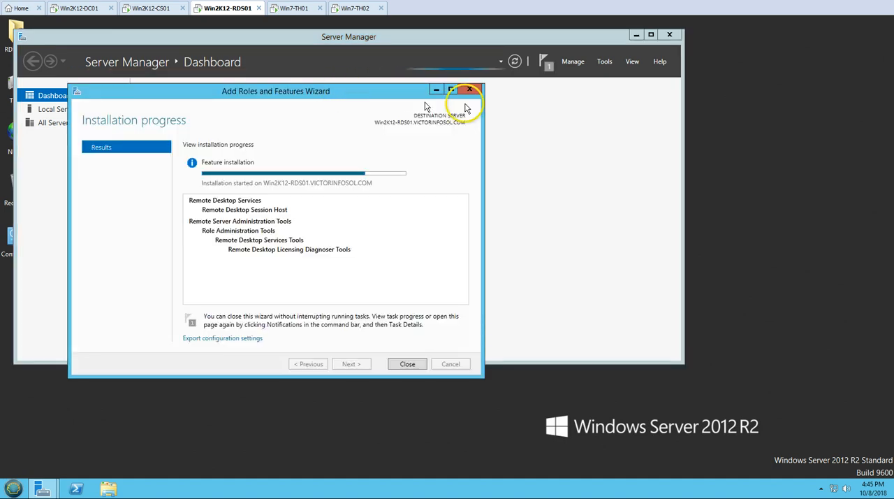
drag(467, 105, 499, 145)
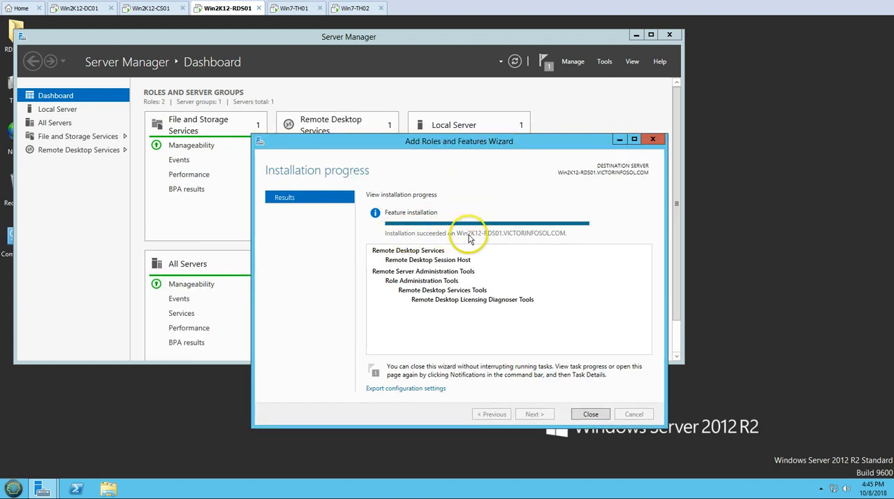
click(591, 413)
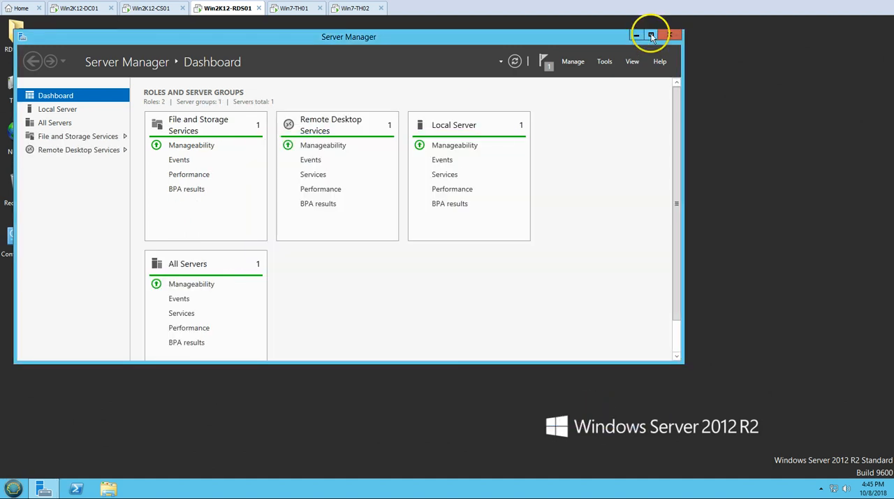
Maximize Server Manager, check the Remote Desktop Services overview, and return to the Dashboard.
click(651, 37)
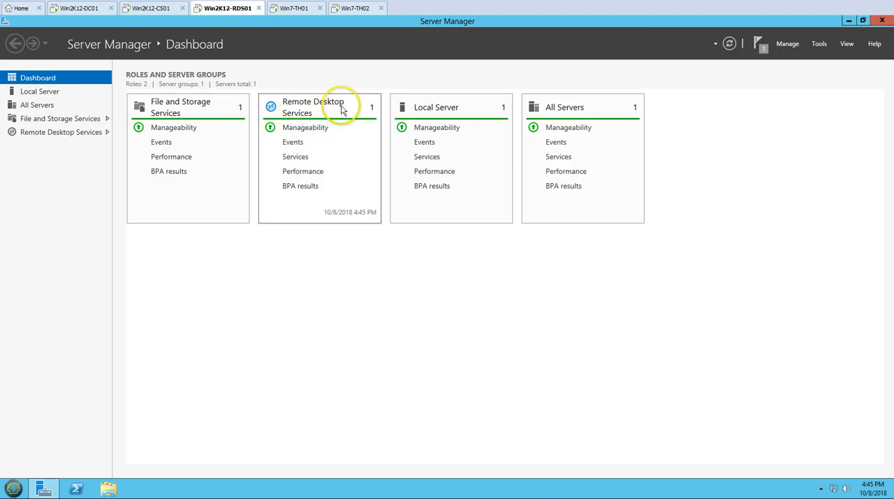
click(84, 133)
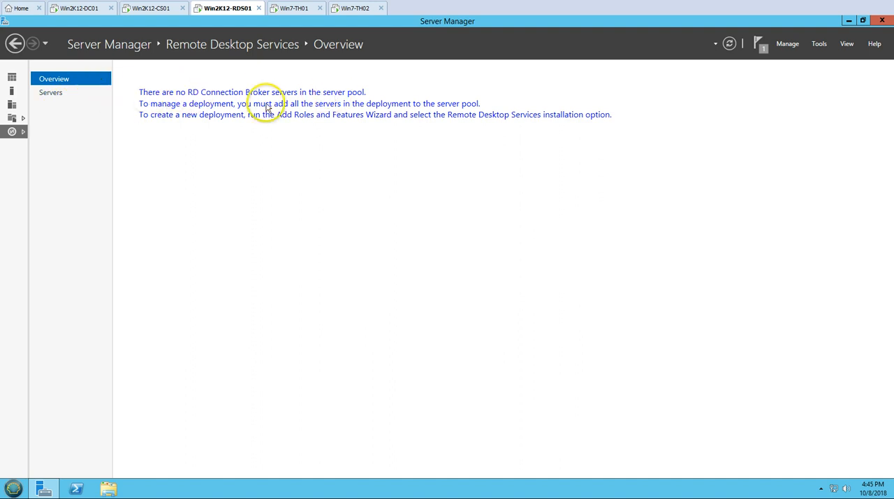
click(13, 77)
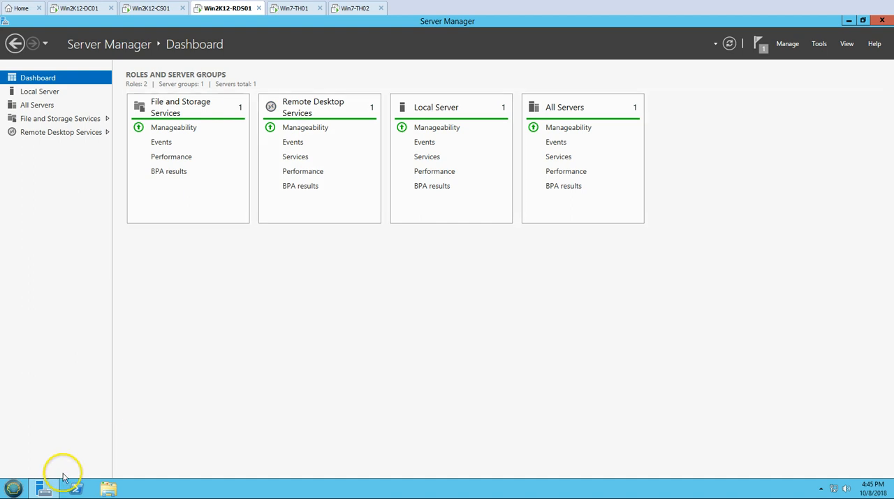
Relaunch the VMware Horizon Agent installer from the Downloads folder on Win2K12-RDS01 and allow it to make changes.
click(110, 491)
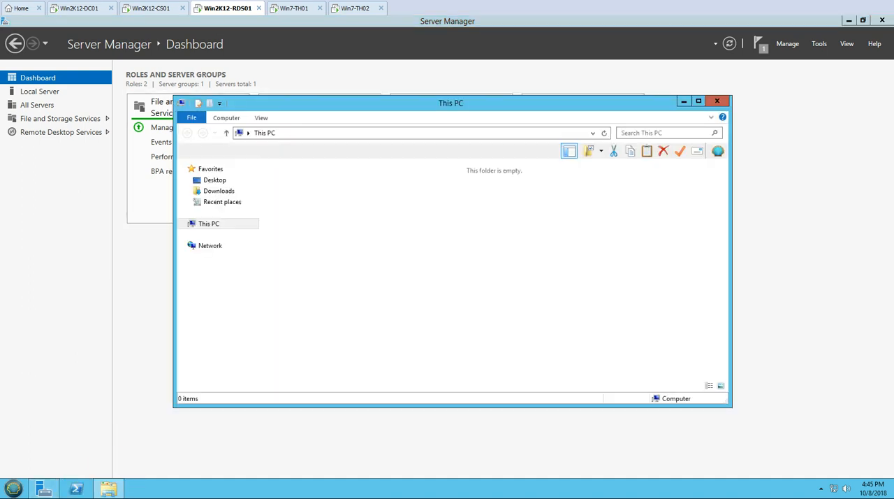
click(165, 9)
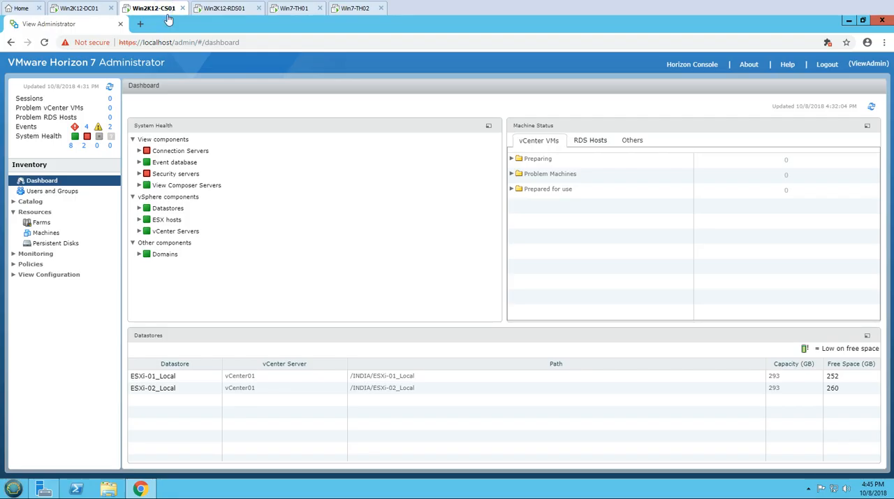
click(231, 10)
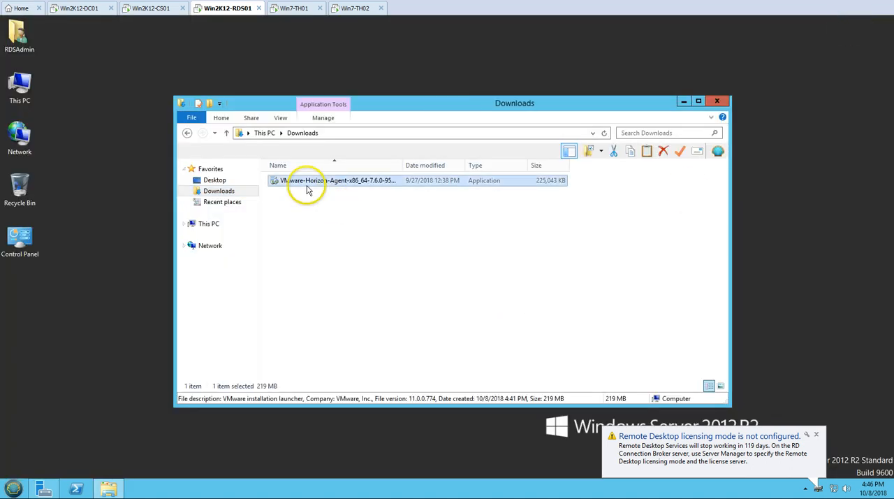
click(308, 185)
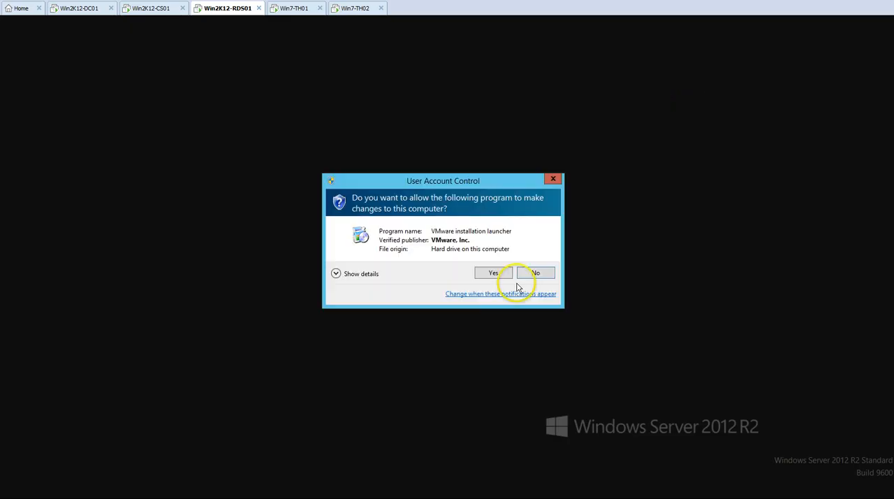
click(489, 272)
click(688, 105)
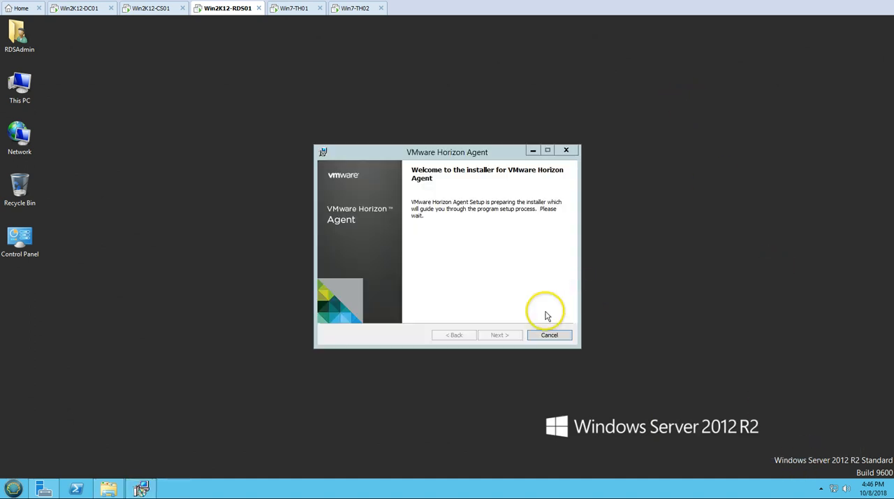
Accept the Horizon Agent license agreement, keep IPv4 as the communication protocol, and continue to the Custom Setup feature list.
click(500, 336)
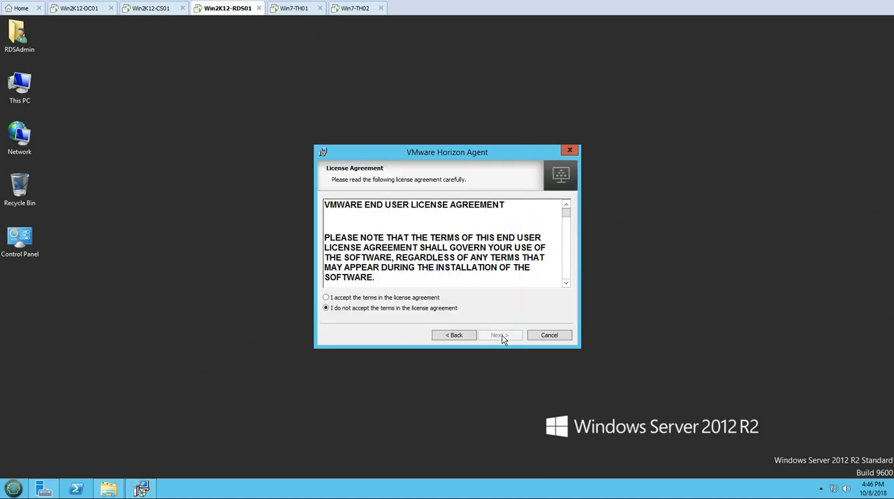
click(428, 294)
click(510, 337)
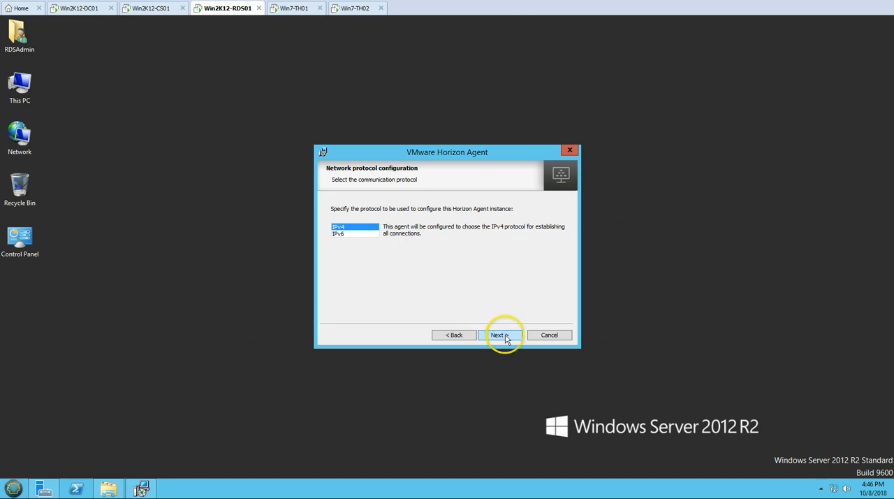
click(500, 335)
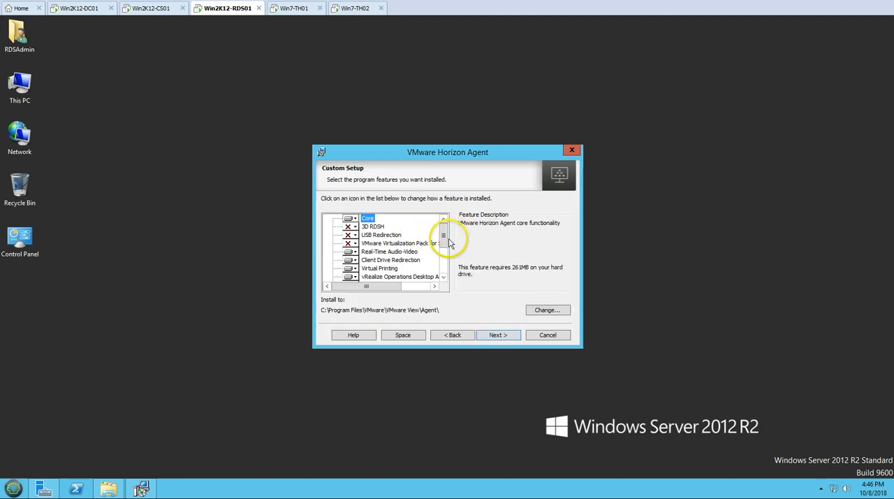
drag(447, 240, 449, 204)
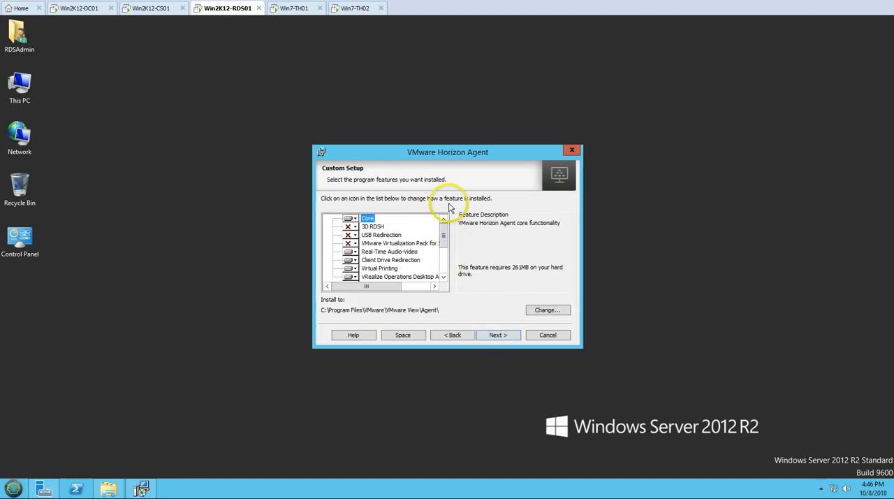
Enable the 3D RDSH and USB Redirection features for the Horizon Agent, continue the setup, and acknowledge the USB redirection security notice.
click(348, 226)
click(371, 237)
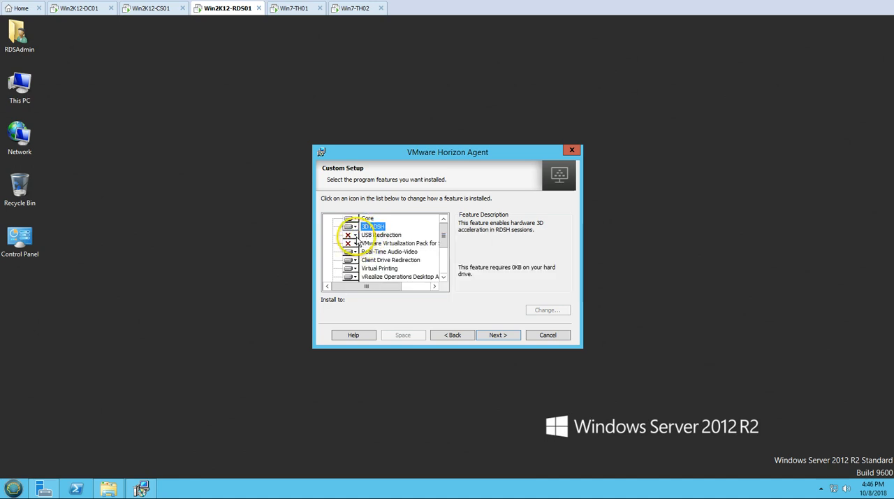
click(348, 235)
click(373, 248)
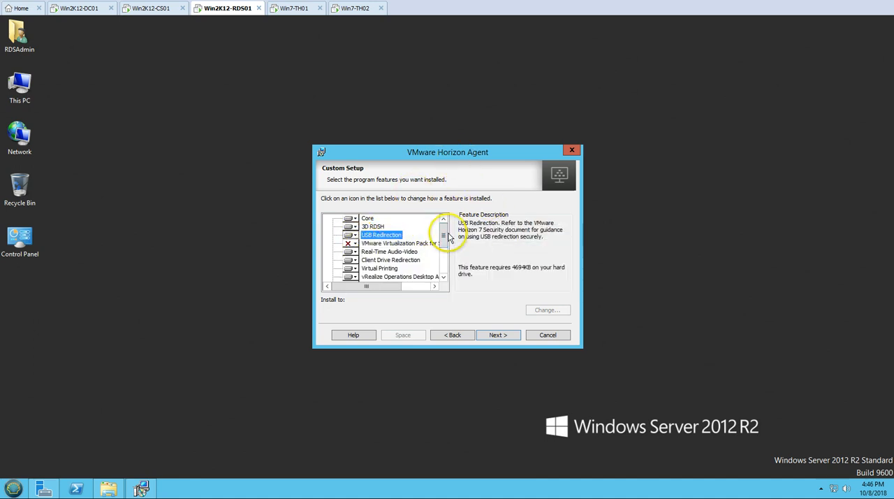
drag(445, 240, 447, 282)
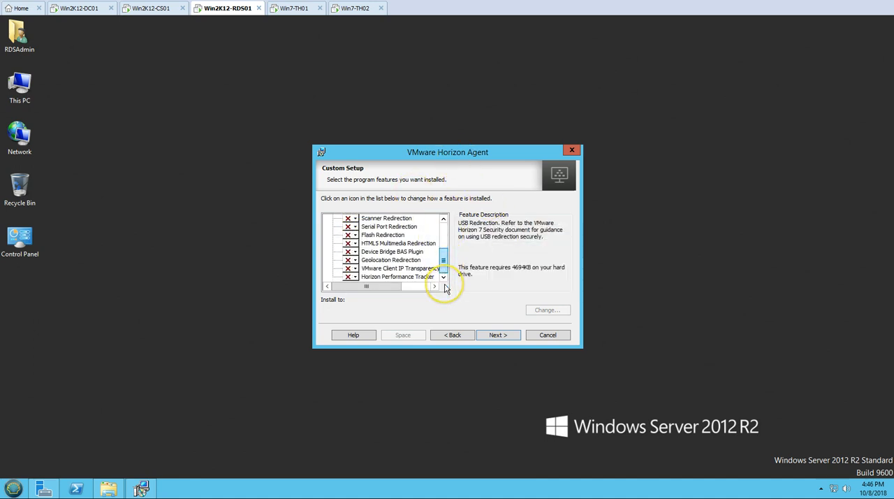
scroll(447, 226, up, 3)
click(504, 336)
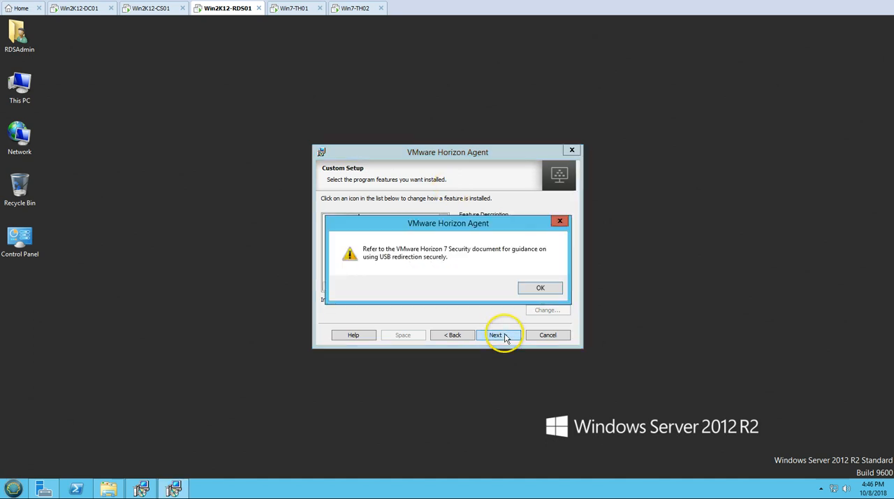
click(541, 288)
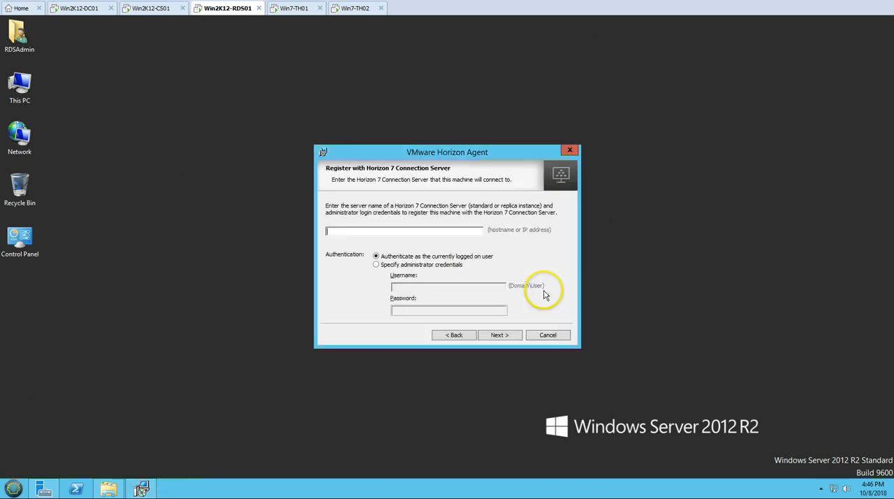
Copy the full computer name from Win2K12-CS01's System Properties and enter Win2K12-CS01.VICTORINFOSOL.COM as the agent's Connection Server on Win2K12-RDS01.
click(378, 232)
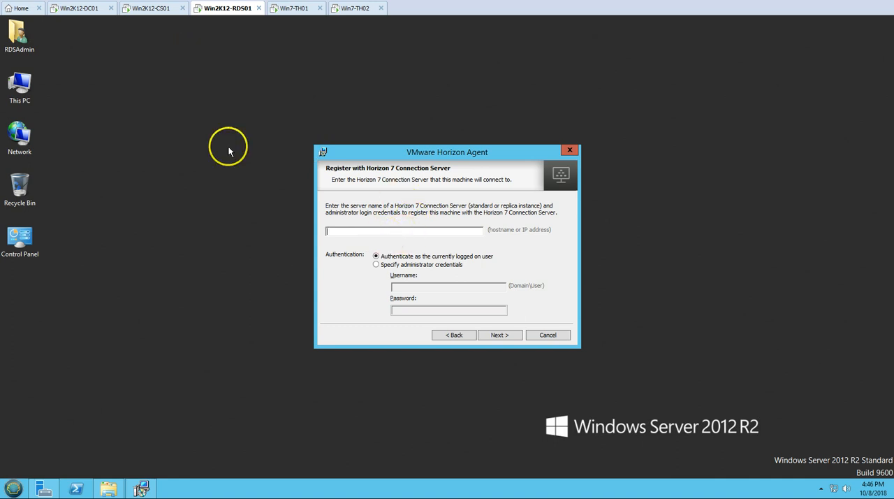
click(155, 9)
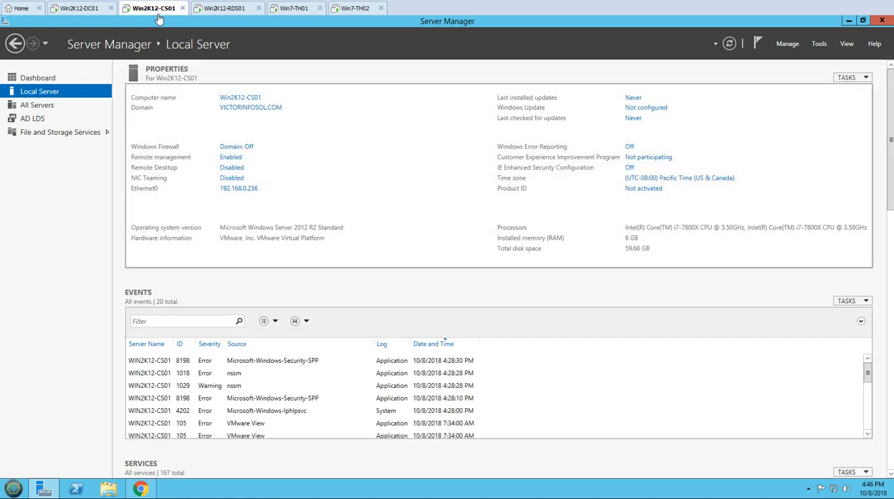
click(240, 99)
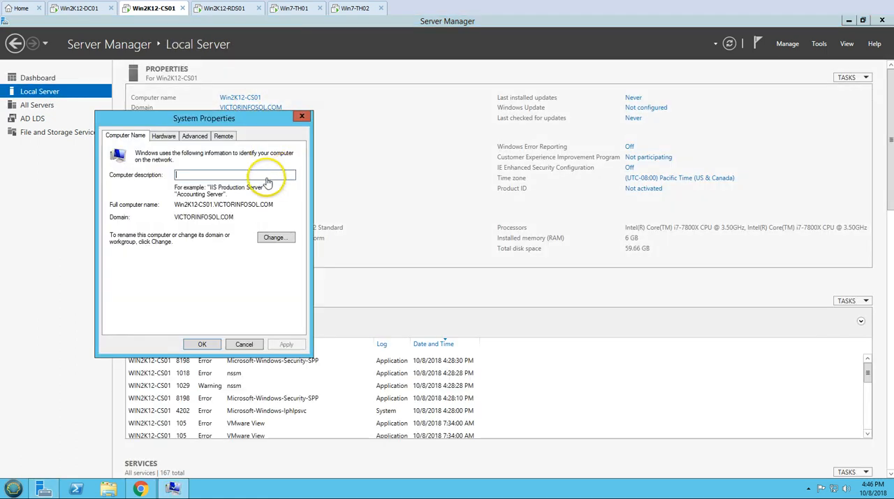
drag(274, 204, 165, 203)
key(ctrl+c)
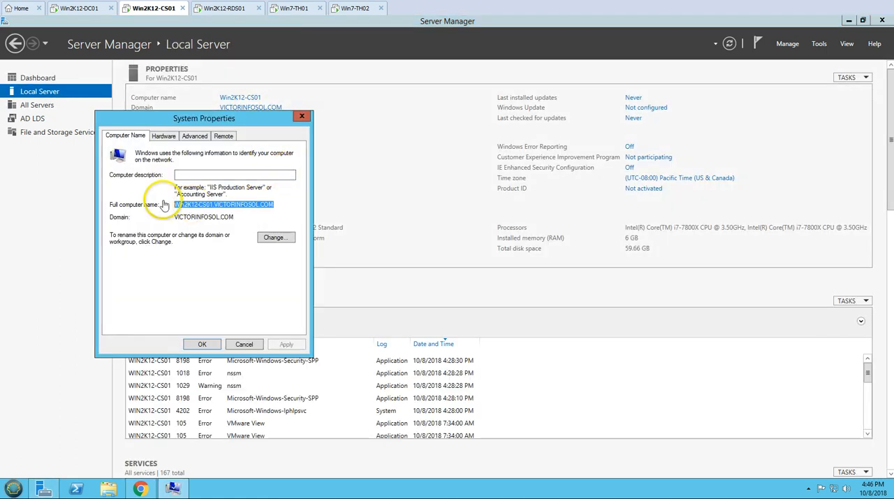
click(202, 344)
click(228, 9)
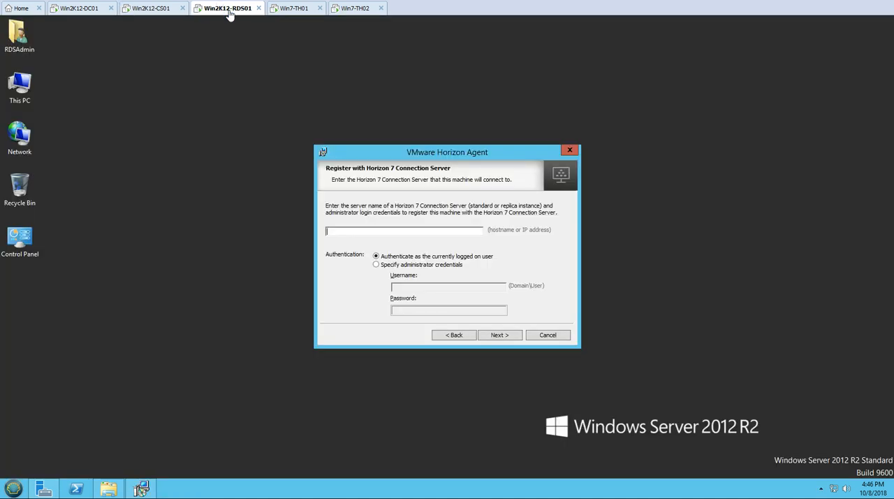
key(ctrl+v)
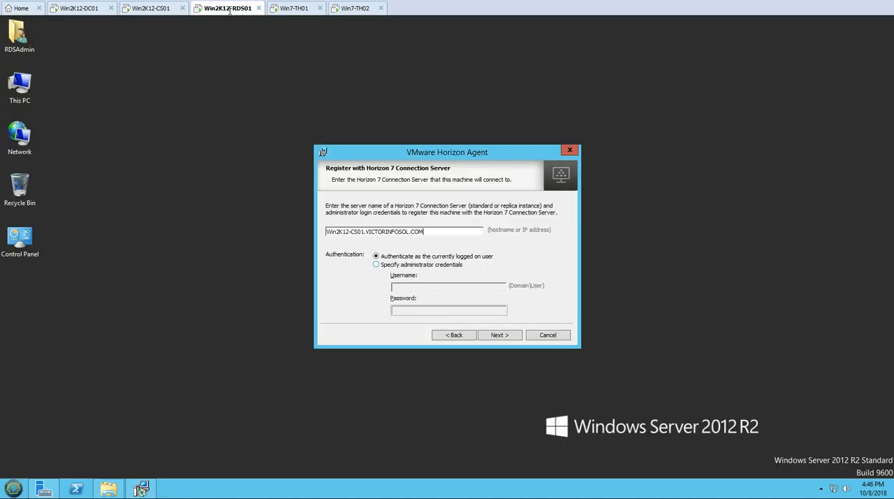
Choose to specify administrator credentials for the registration, and look up the administrator account in Horizon 7 Administrator on Win2K12-CS01.
click(376, 265)
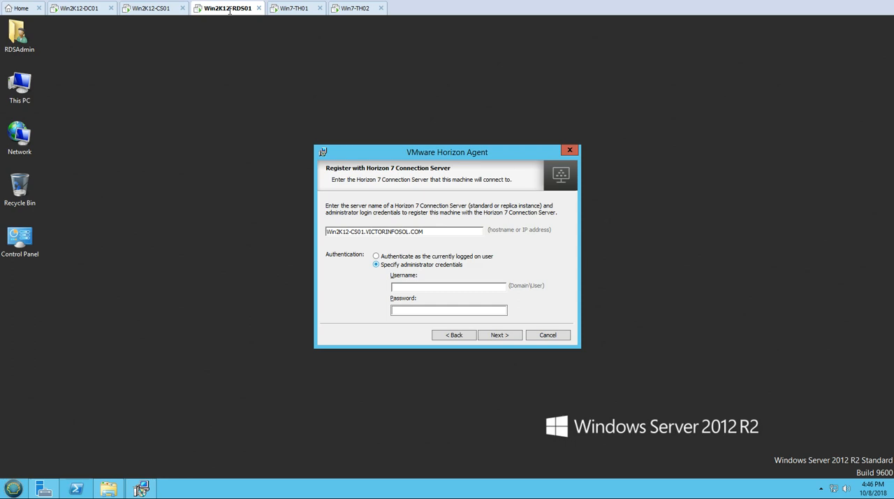
click(166, 9)
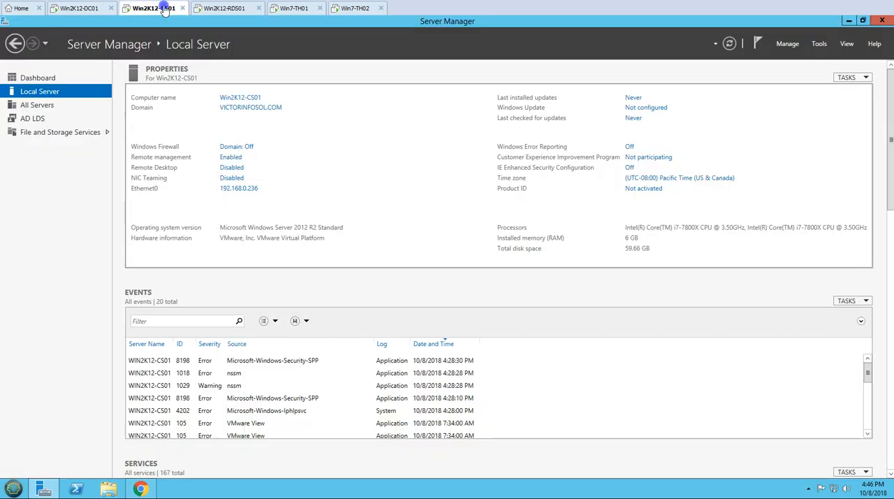
click(141, 488)
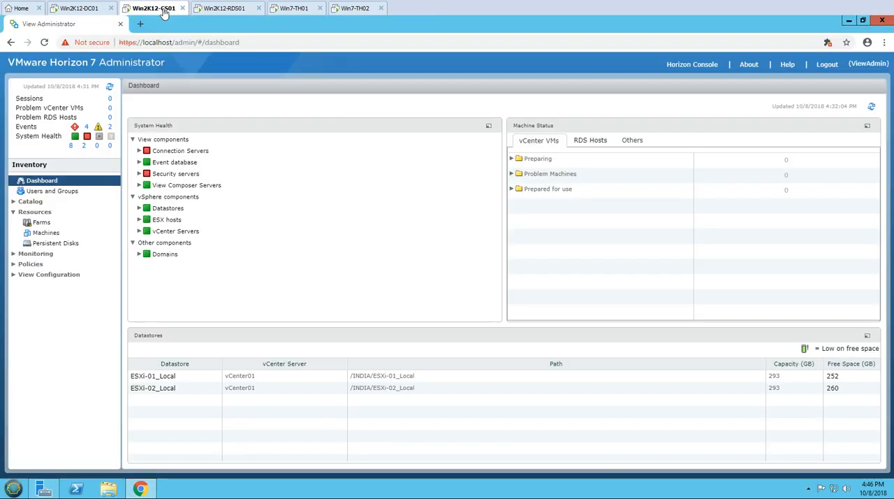
click(49, 274)
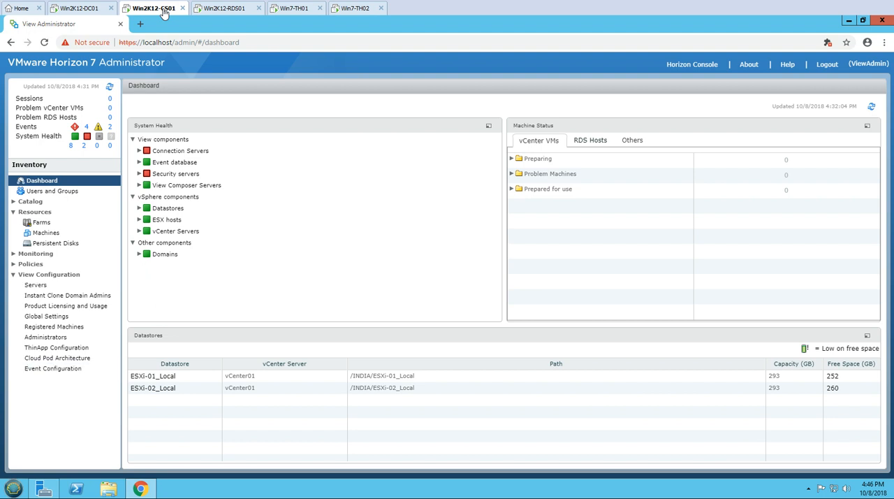
click(139, 340)
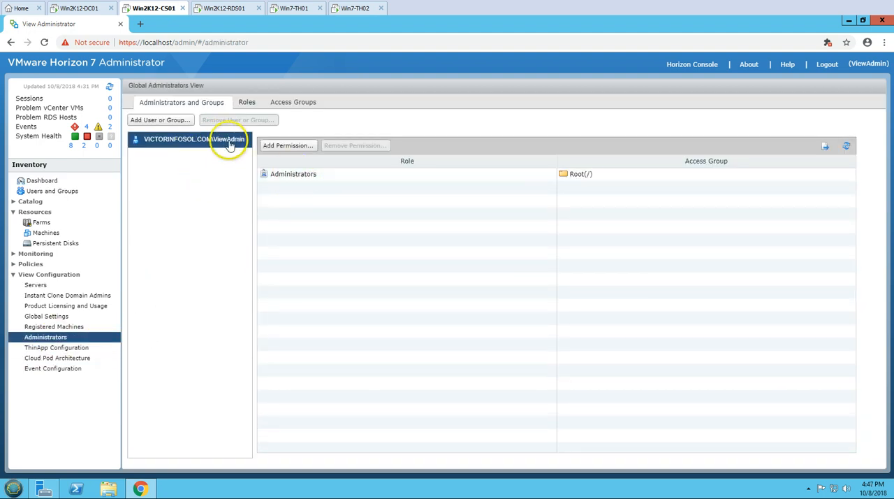
Back on Win2K12-RDS01, enter username VICTORINFOSOL\ViewAdmin and the account password, continue, and agree to update the existing agent registration.
click(241, 9)
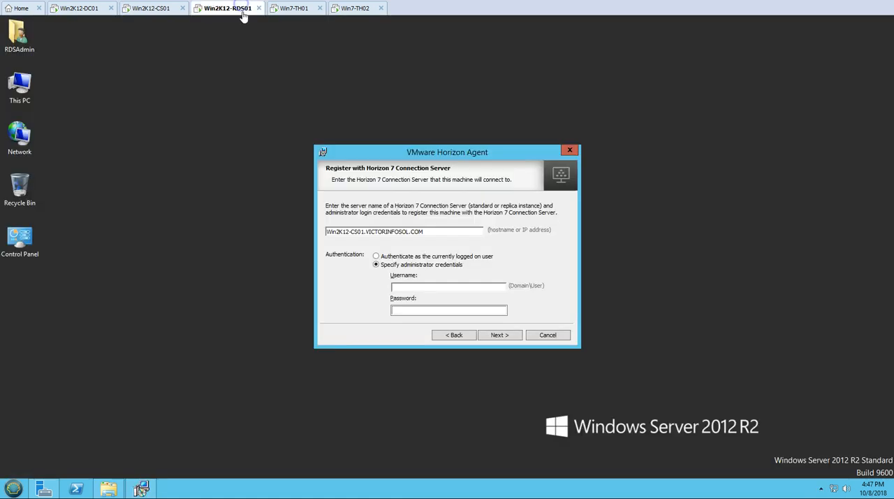
text(VICTORINFO)
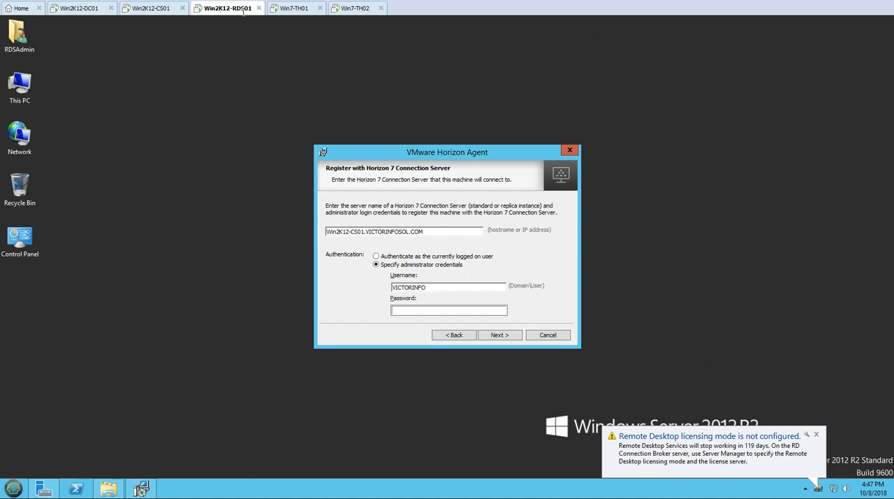
text(SOL\)
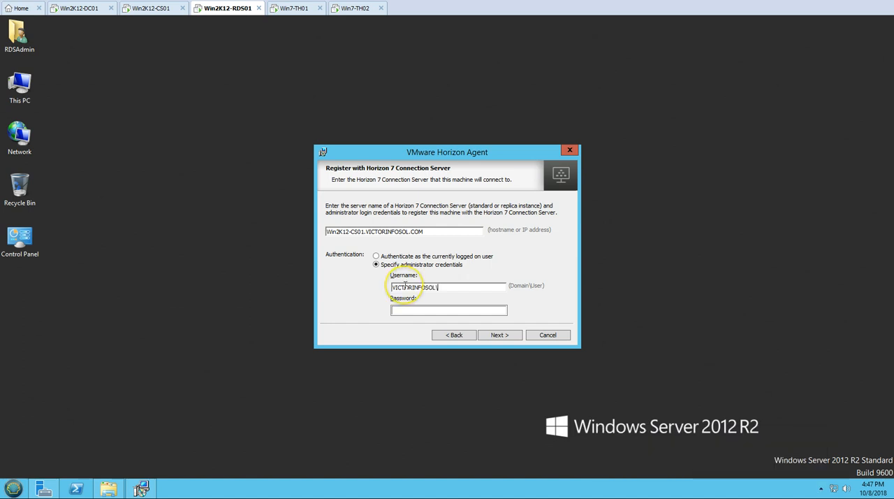
text(viewAdmin)
key(Tab)
text(••)
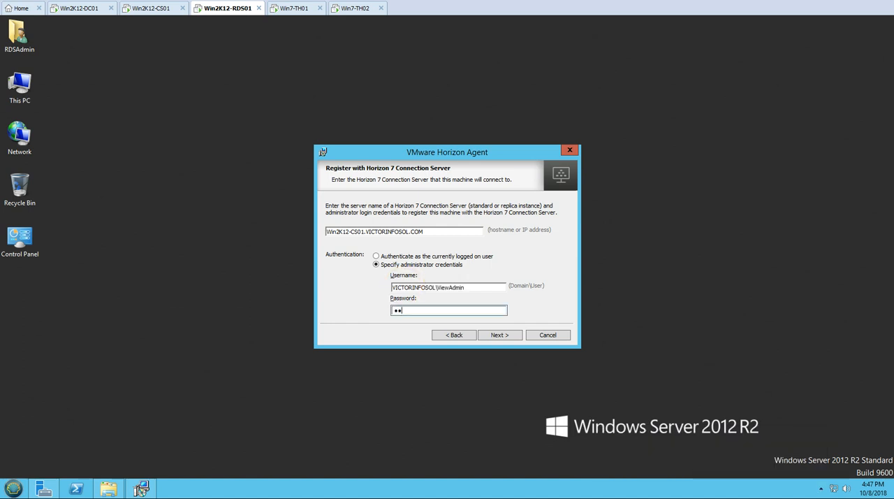
text(••••••)
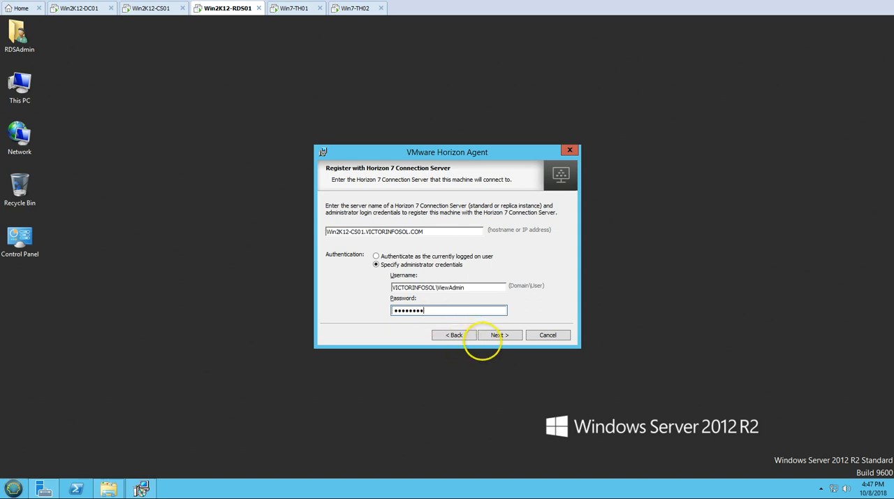
click(499, 335)
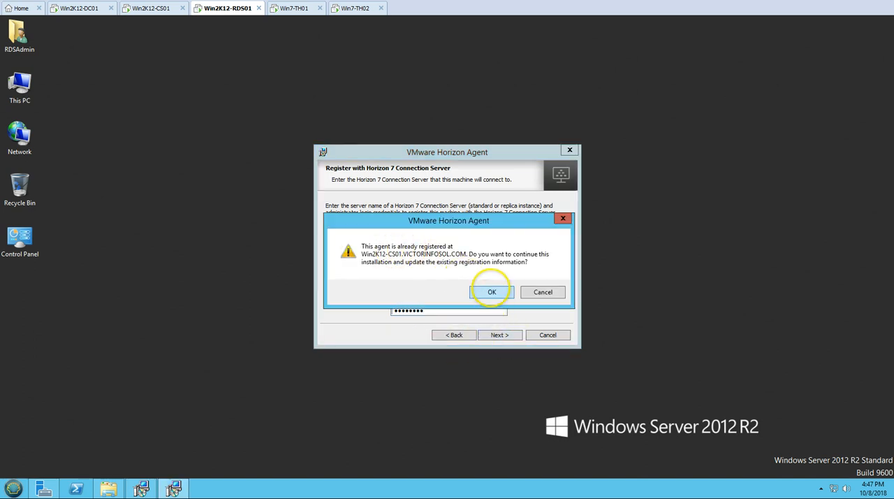
click(492, 292)
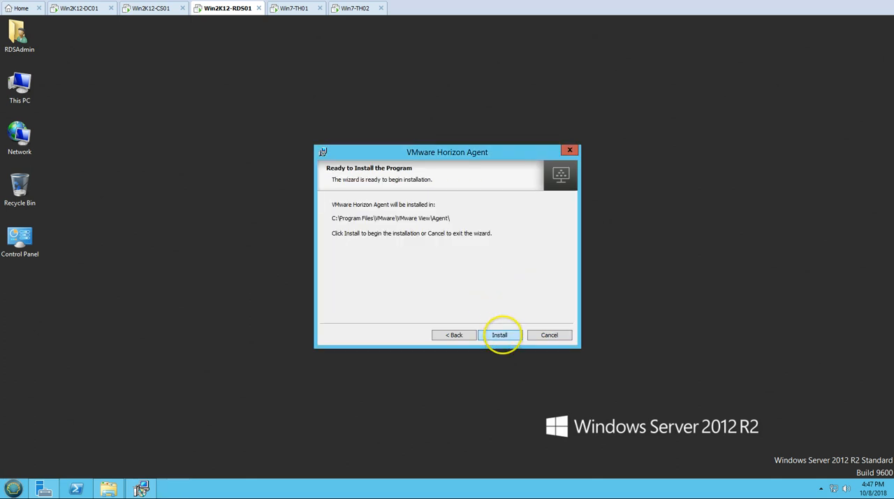
Install the Horizon Agent, finish the installer wizard, and restart Win2K12-RDS01 immediately.
click(500, 335)
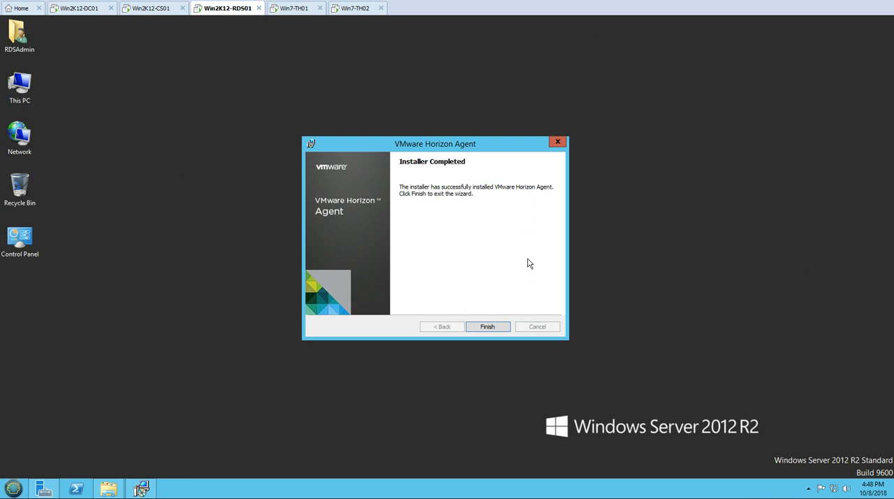
drag(450, 144, 423, 111)
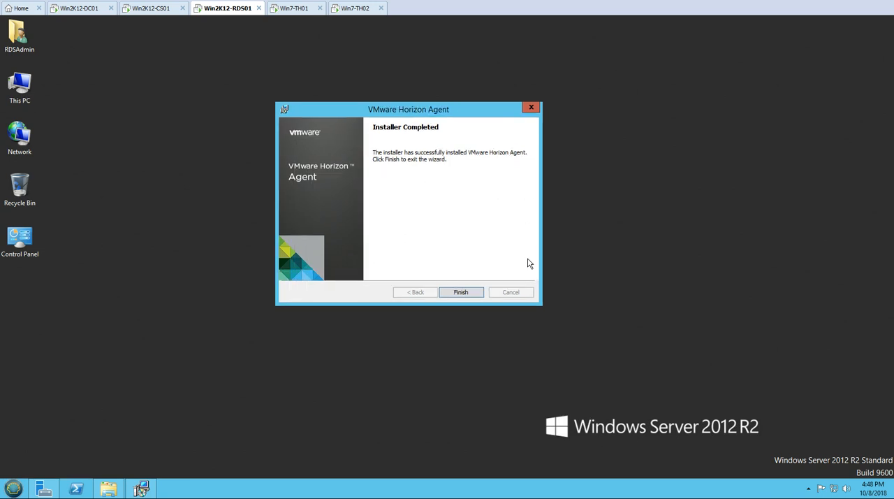
click(473, 291)
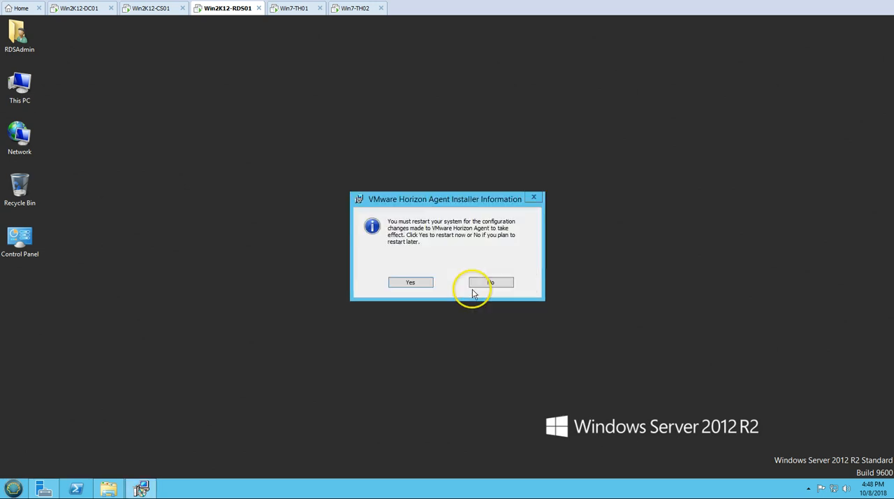
click(410, 281)
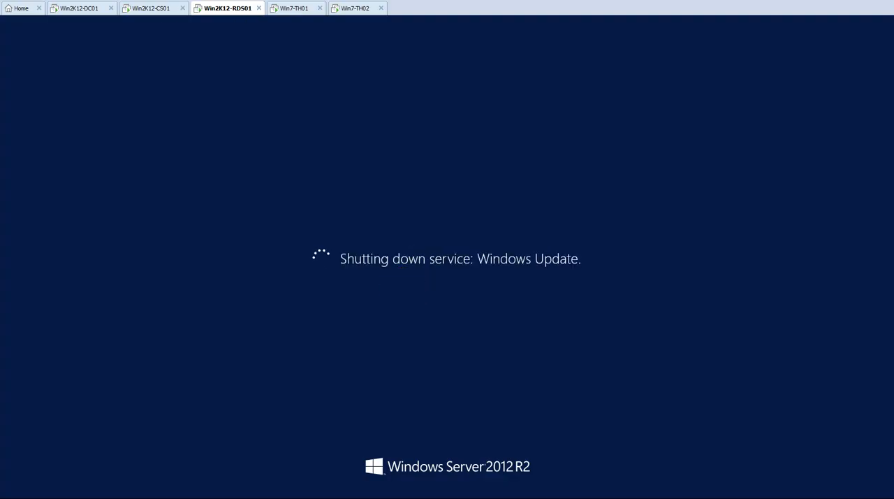
View the Farms page in Horizon 7 Administrator on Win2K12-CS01 and expand the Catalog inventory.
click(157, 12)
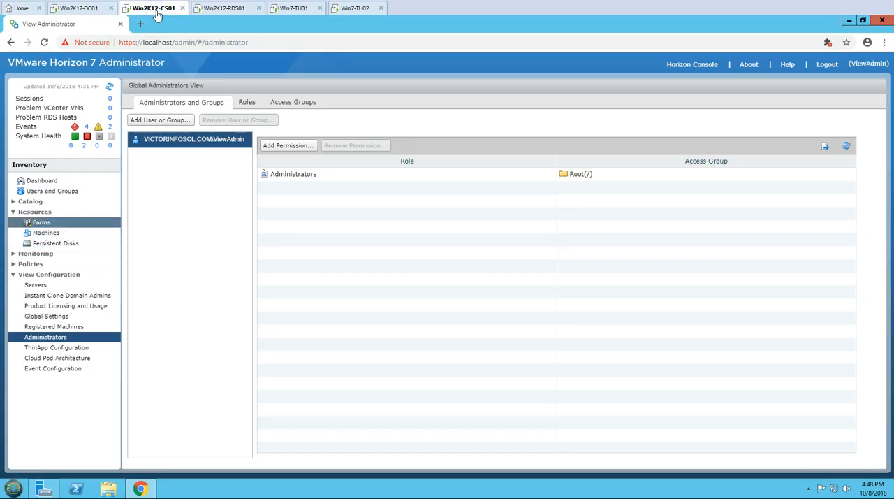
click(42, 222)
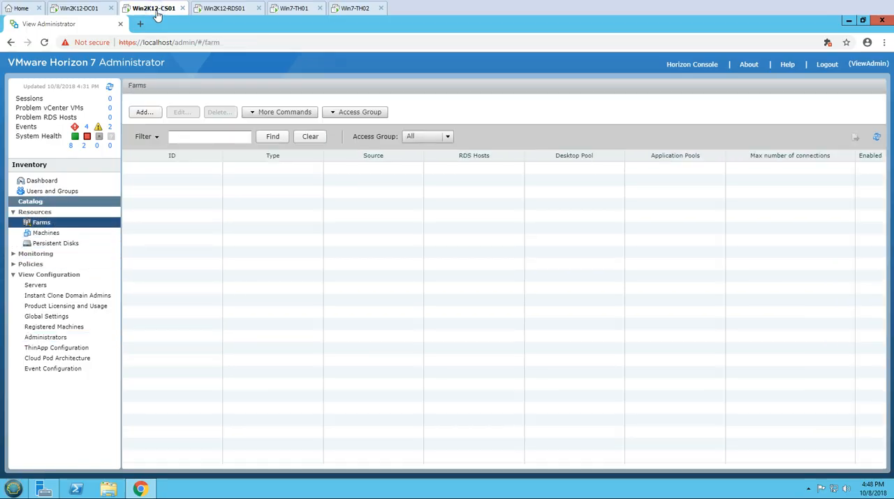
click(30, 201)
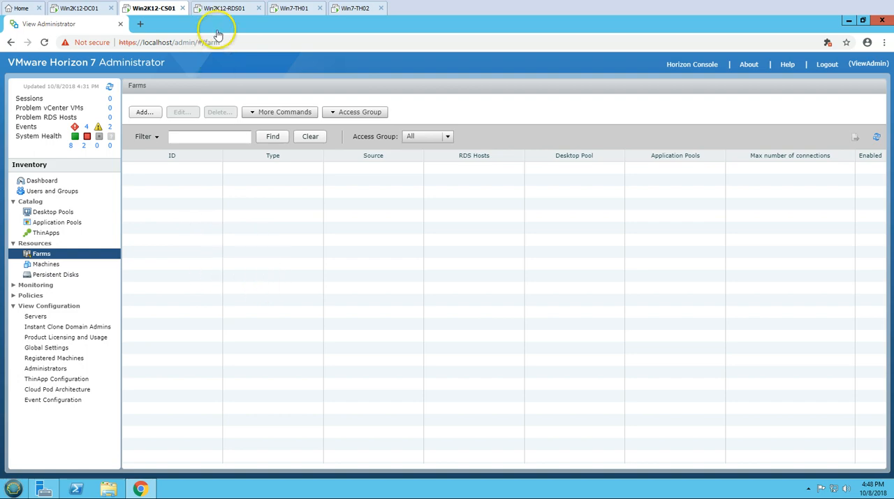
Switch to the restarted Win2K12-RDS01 and sign in as RDSAdmin with the account password.
click(225, 9)
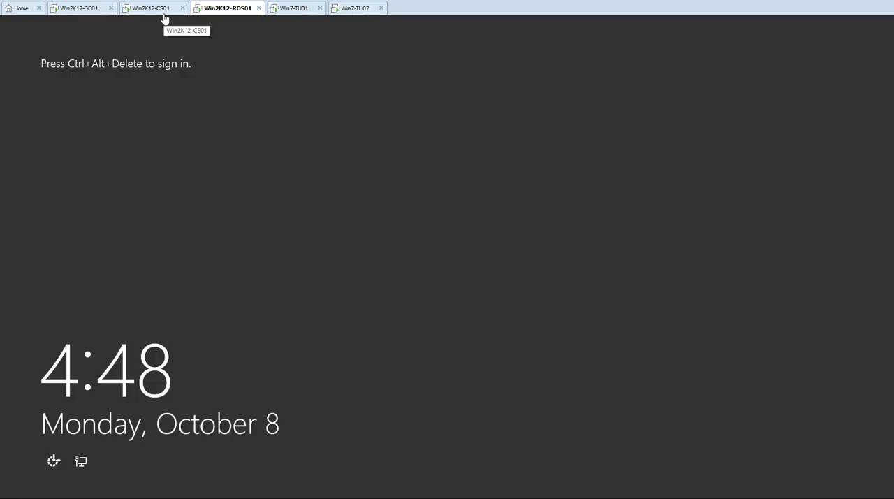
click(169, 30)
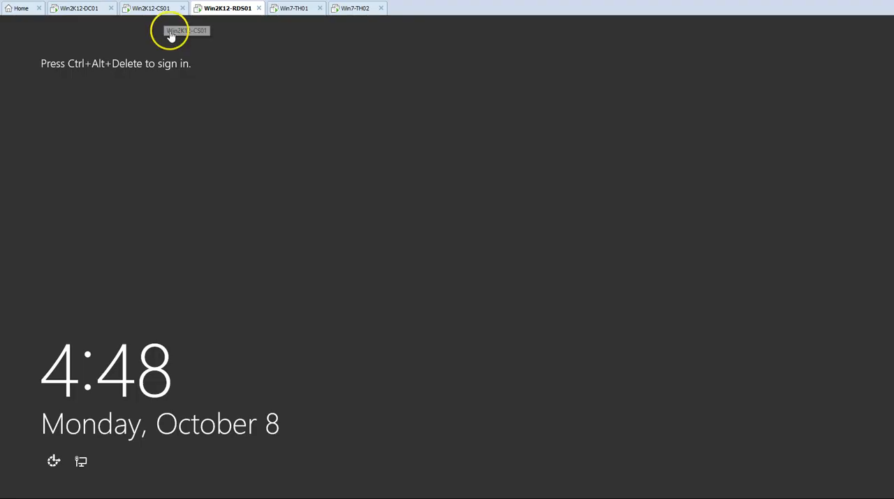
right_click(230, 11)
click(283, 70)
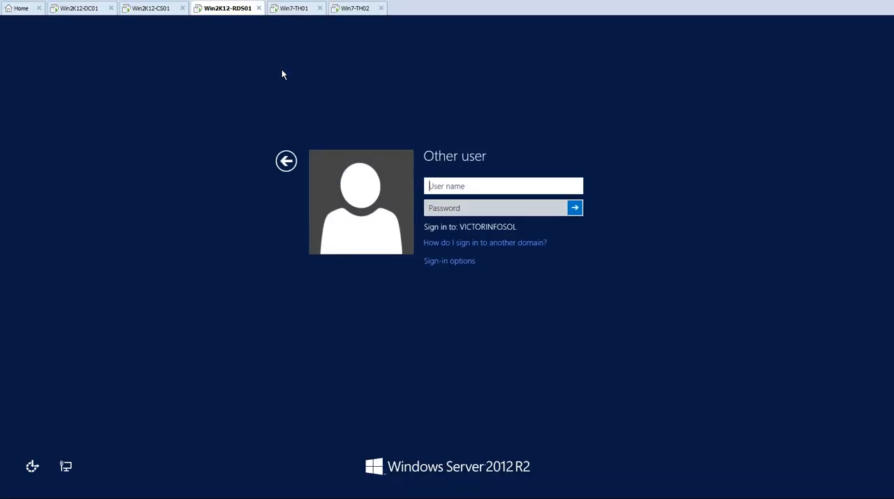
text(RDSAdmin)
key(Tab)
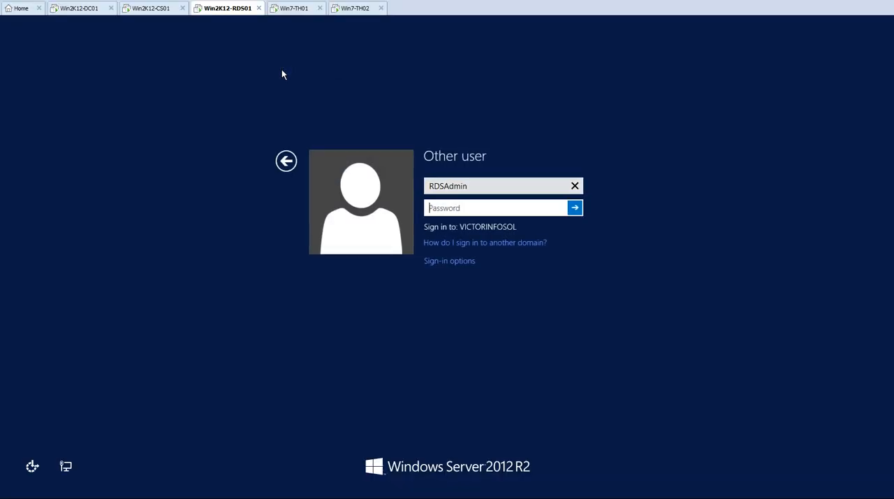
text(•••••••)
key(Return)
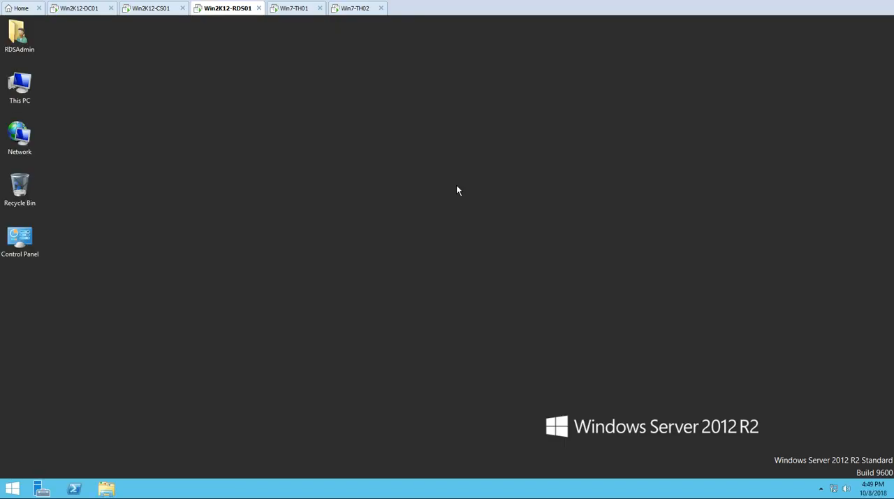
Open the Software Dupms folder on OSDisk (C:) and launch the AdbeRdr11003_en_US installer, allowing it to make changes.
click(406, 255)
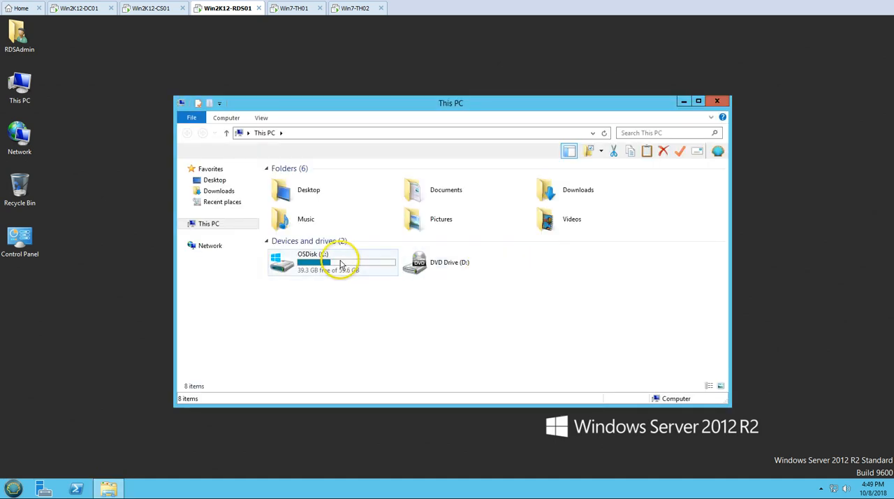
double_click(341, 265)
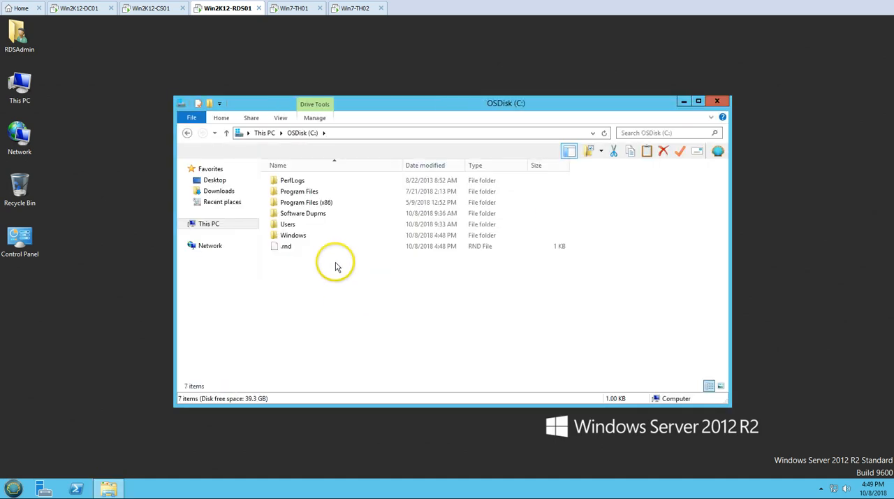
double_click(308, 214)
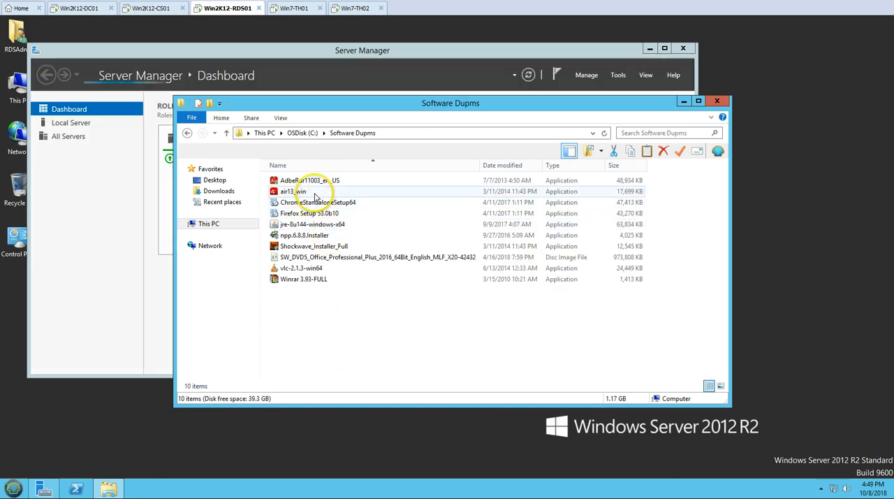
double_click(333, 167)
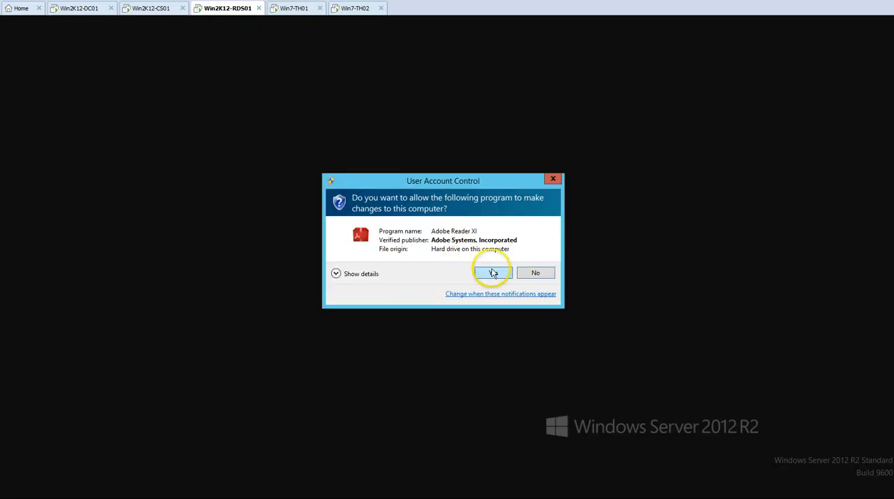
click(492, 271)
Minimize Server Manager, move the overlapping windows apart, and launch the air13_win installer from the Software Dupms folder.
click(648, 49)
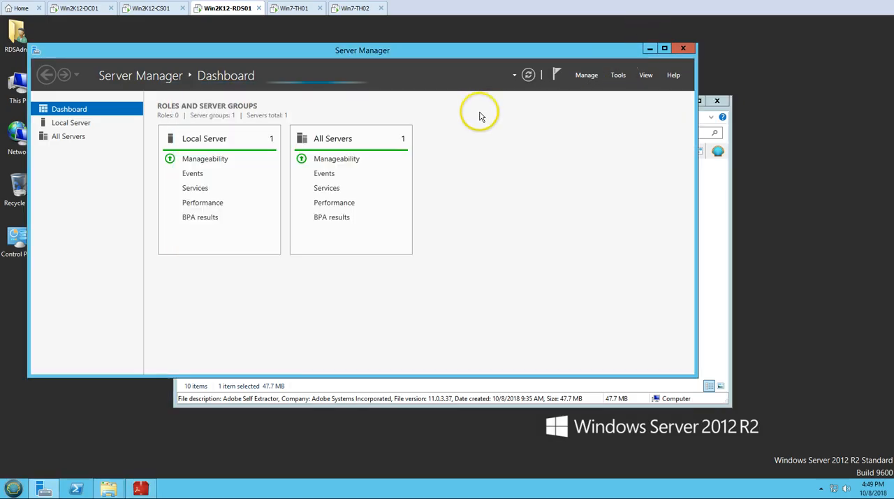
drag(459, 150, 677, 151)
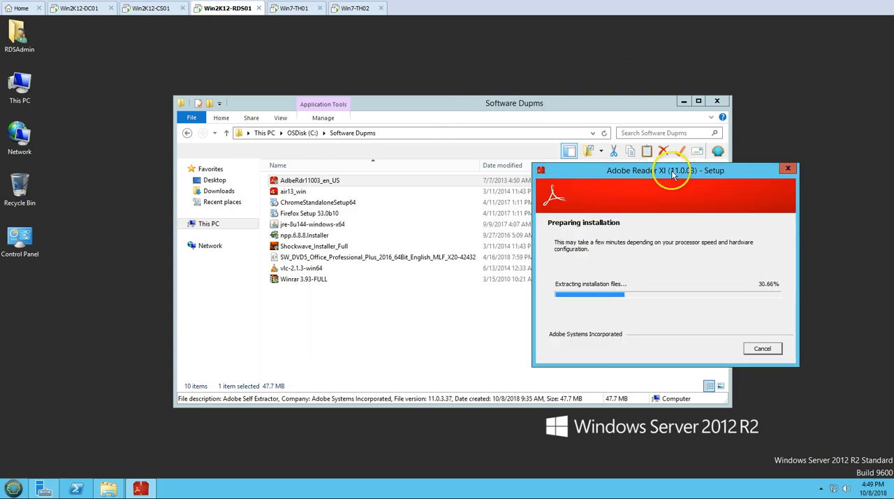
click(295, 191)
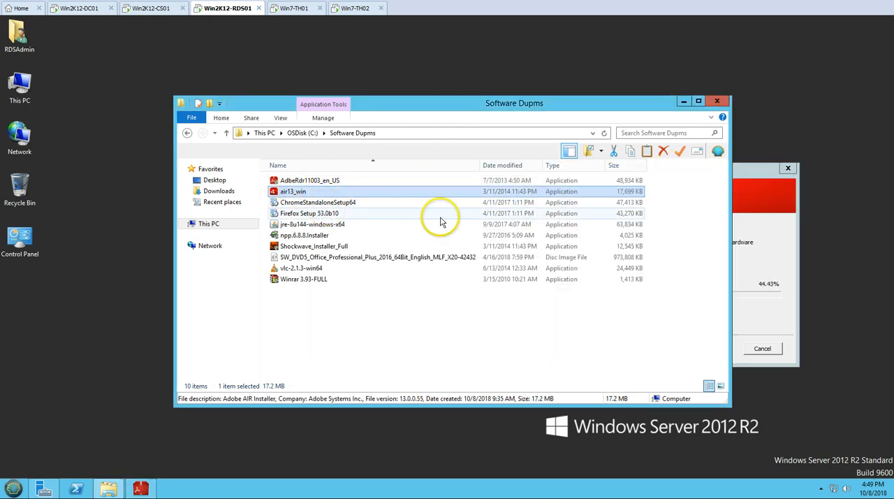
drag(419, 105, 280, 64)
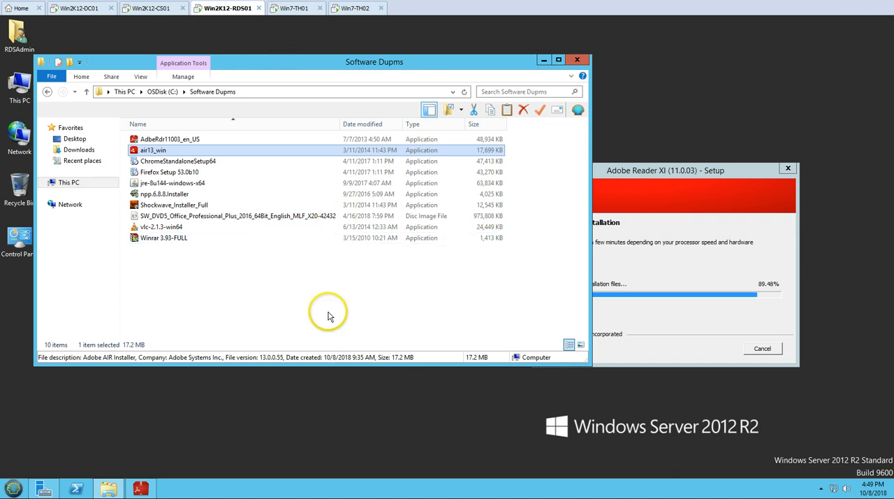
click(149, 161)
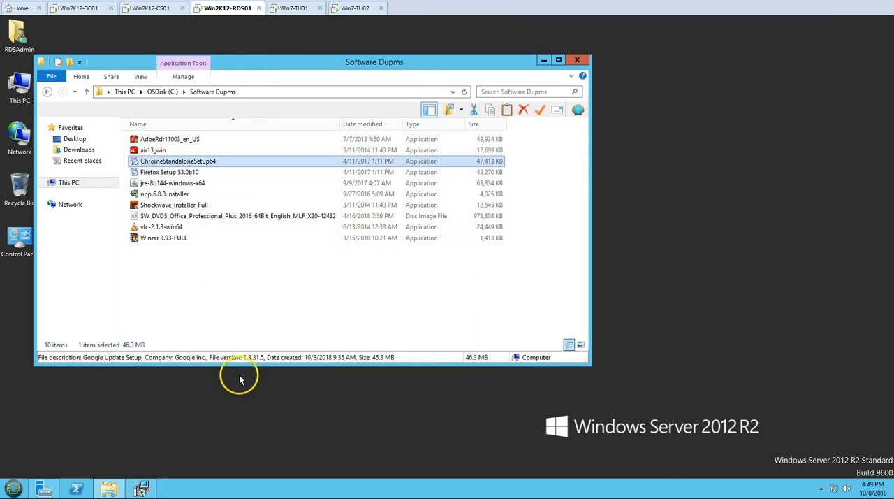
Install Adobe Reader XI in its default folder as the default PDF viewer, with updates checked and installed manually.
click(143, 484)
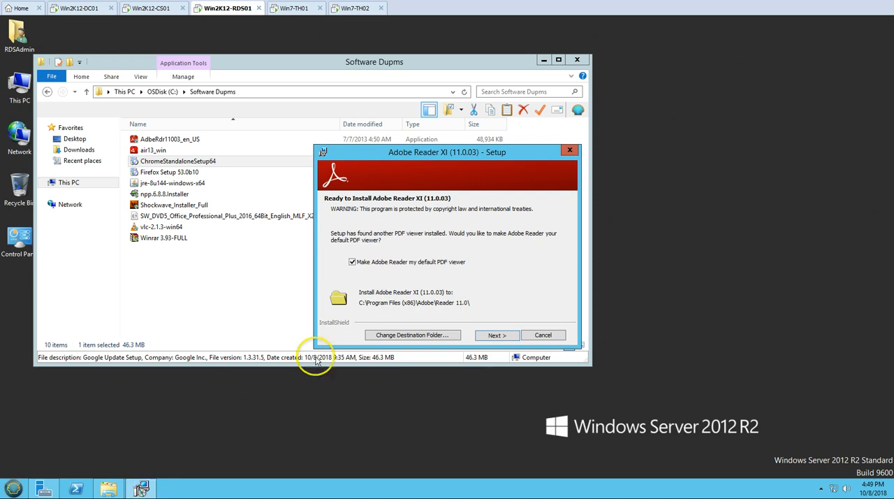
click(495, 334)
click(407, 291)
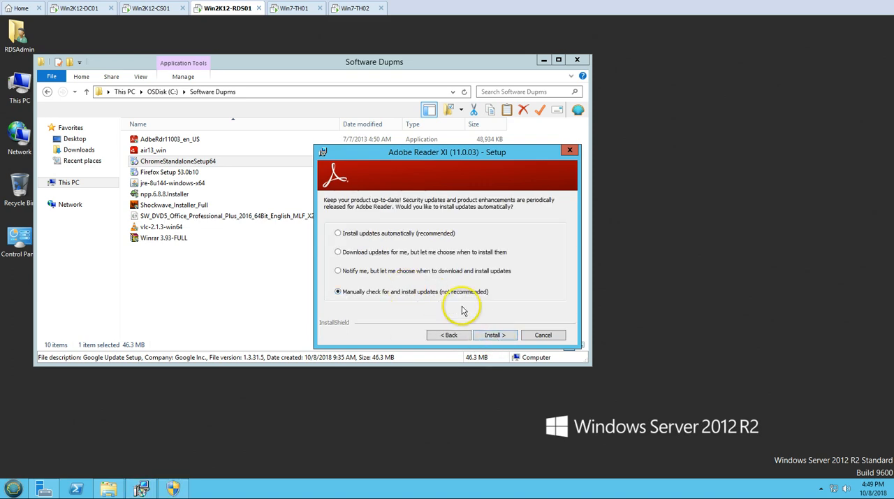
click(495, 335)
drag(443, 160, 764, 177)
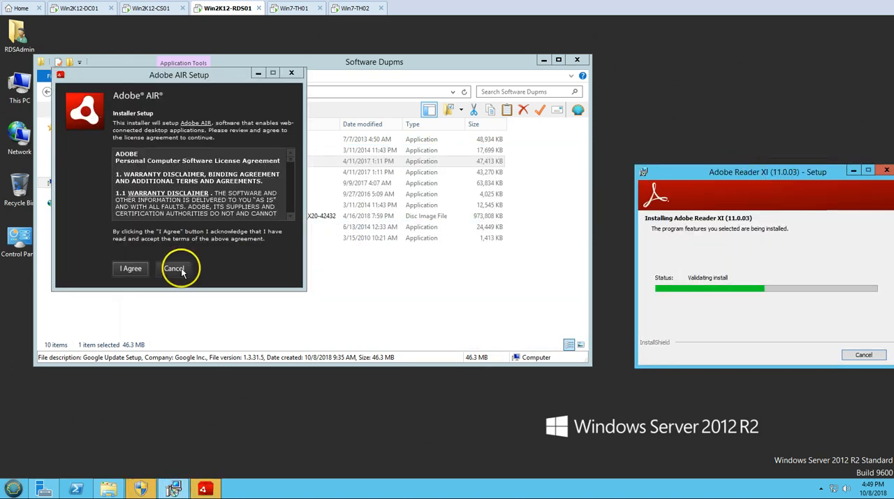
Move the Adobe AIR setup aside and launch the ChromeStandaloneSetup64 and Firefox Setup 53.0b10 installers.
drag(112, 81, 445, 56)
click(167, 166)
double_click(167, 166)
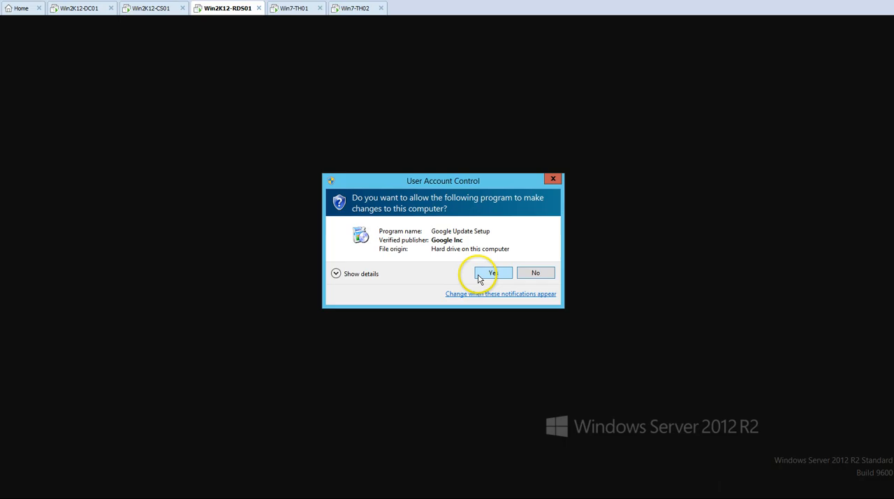
click(479, 279)
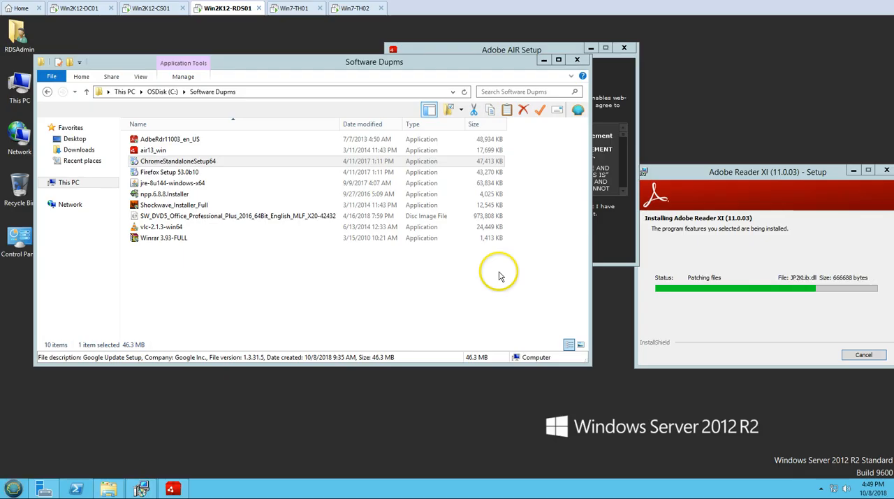
click(185, 173)
double_click(183, 174)
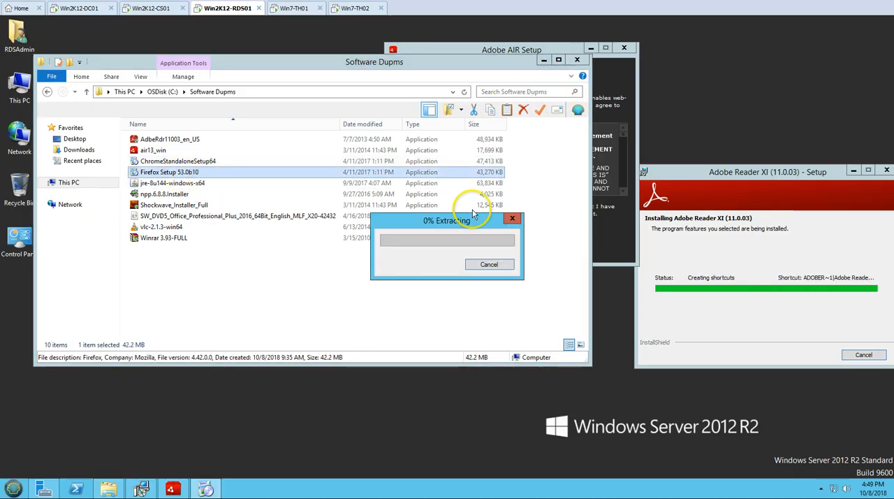
Launch npp.6.8.8.Installer and install Notepad++ v6.8.8 in the default folder with the preselected components and a desktop shortcut.
double_click(183, 194)
click(477, 279)
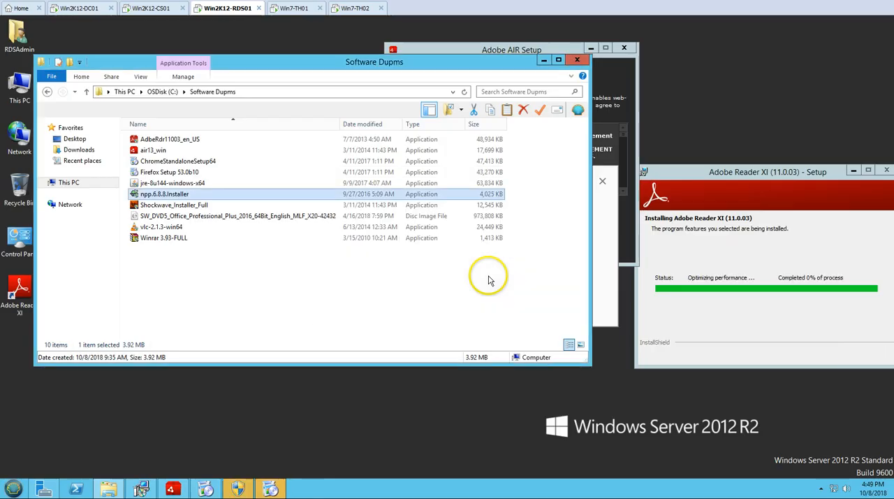
click(443, 276)
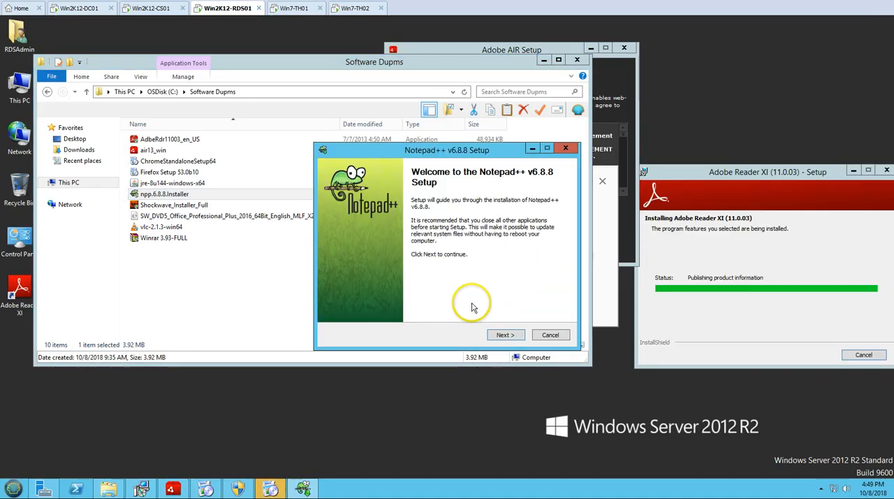
click(512, 334)
click(511, 334)
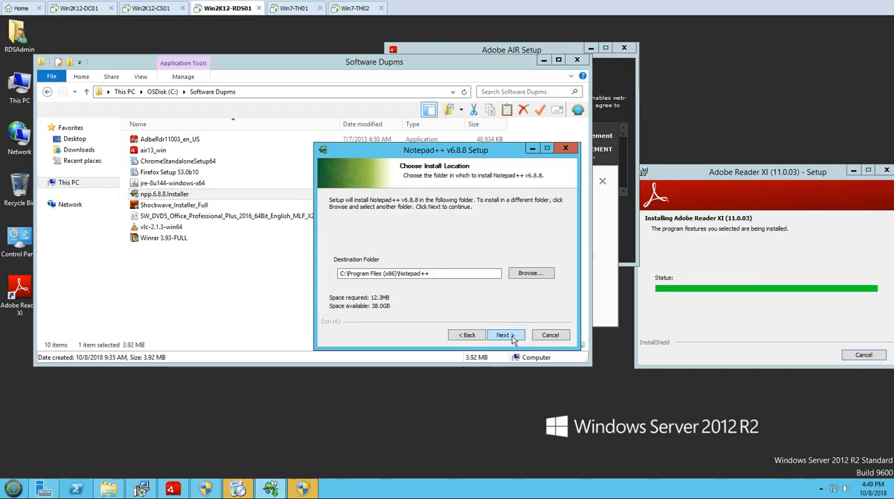
click(504, 335)
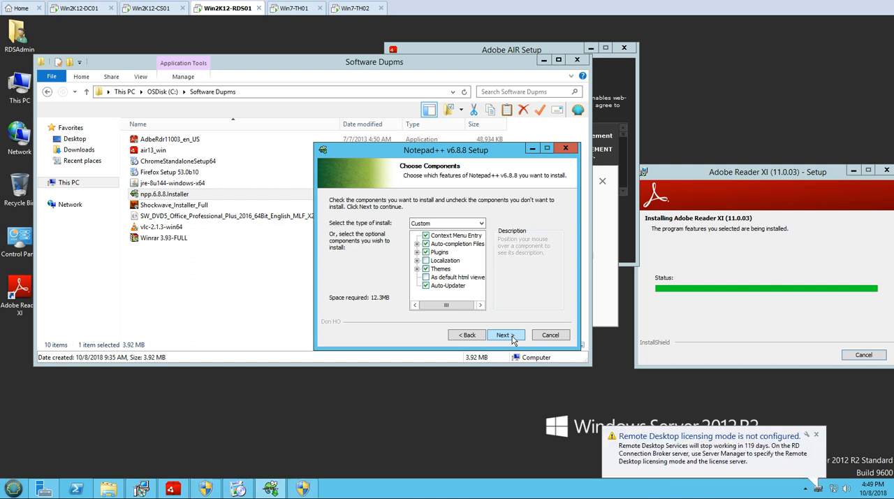
click(511, 335)
click(378, 268)
click(504, 335)
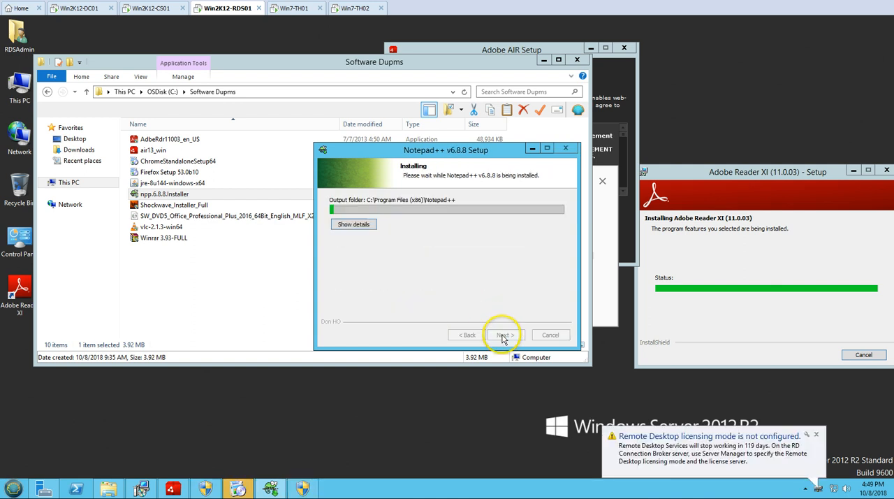
Finish the Adobe Reader XI setup and close the Notepad++ setup without running Notepad++.
drag(447, 150, 381, 162)
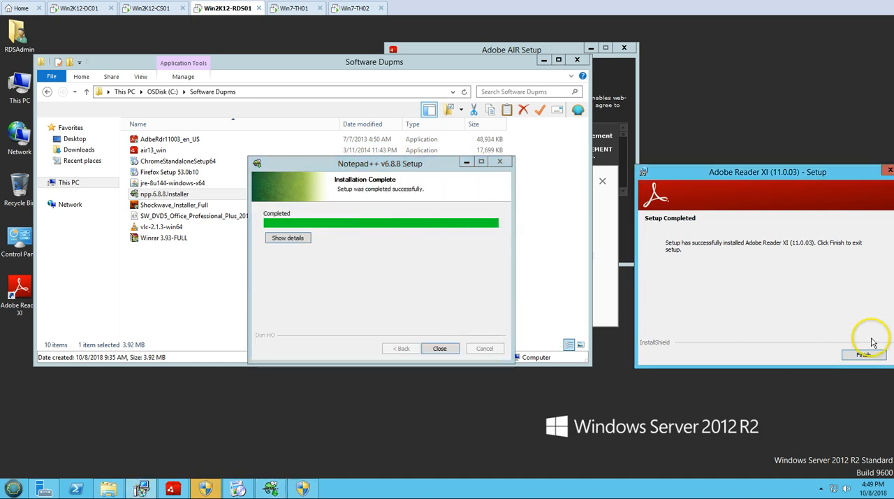
click(865, 354)
click(371, 253)
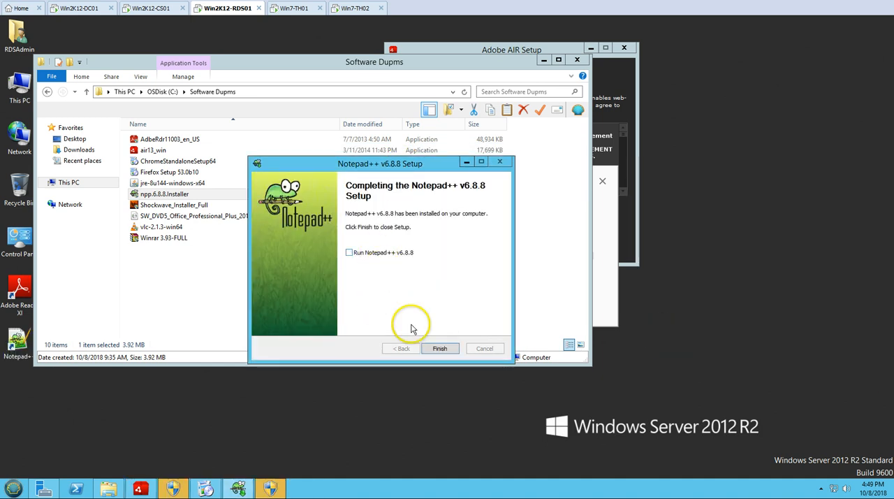
click(439, 348)
Move the Chrome installer aside, accept the Adobe AIR license agreement, and allow the pending installers to make changes.
click(605, 217)
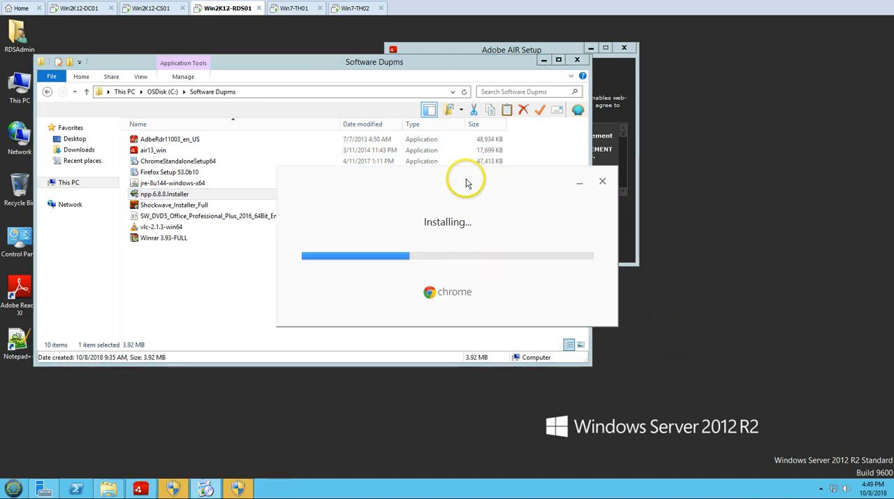
drag(467, 183, 724, 322)
click(509, 48)
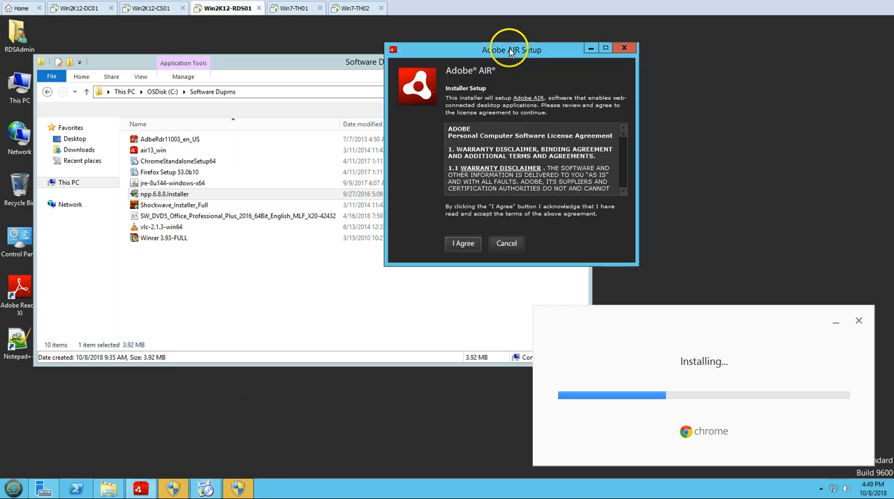
click(465, 244)
click(494, 275)
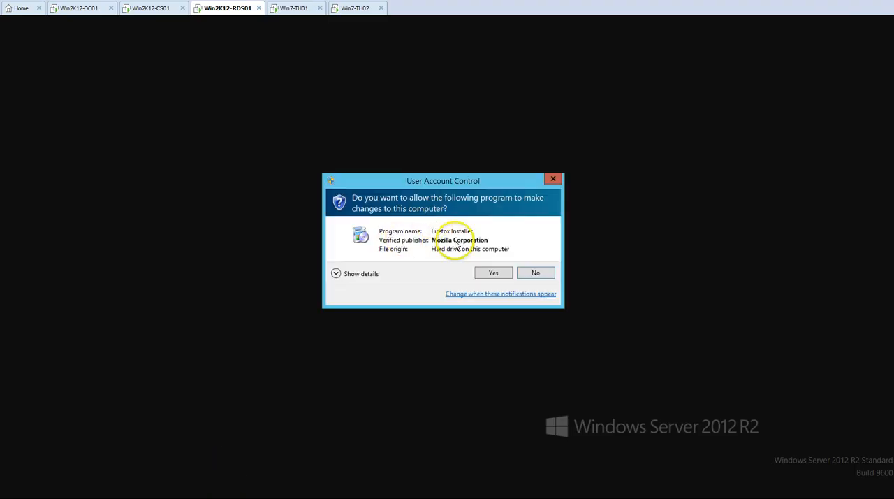
click(493, 272)
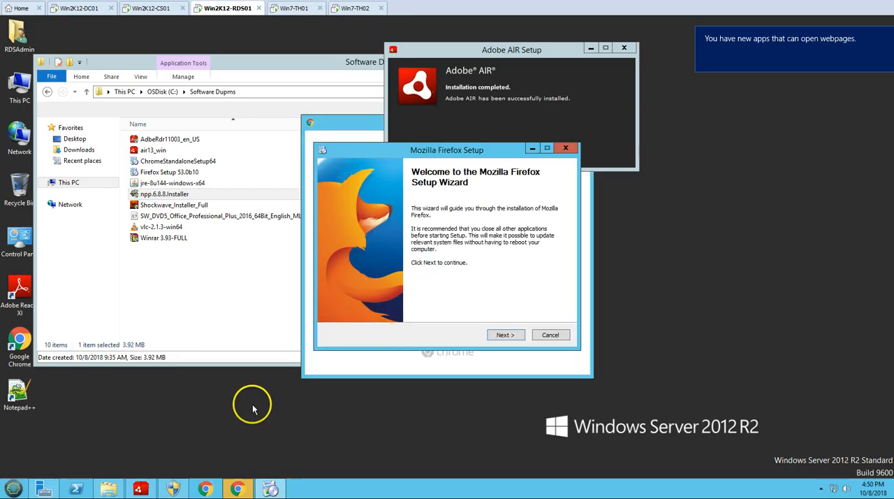
Install Mozilla Firefox with the default setup options and move its setup window clear of the others.
click(174, 487)
click(524, 277)
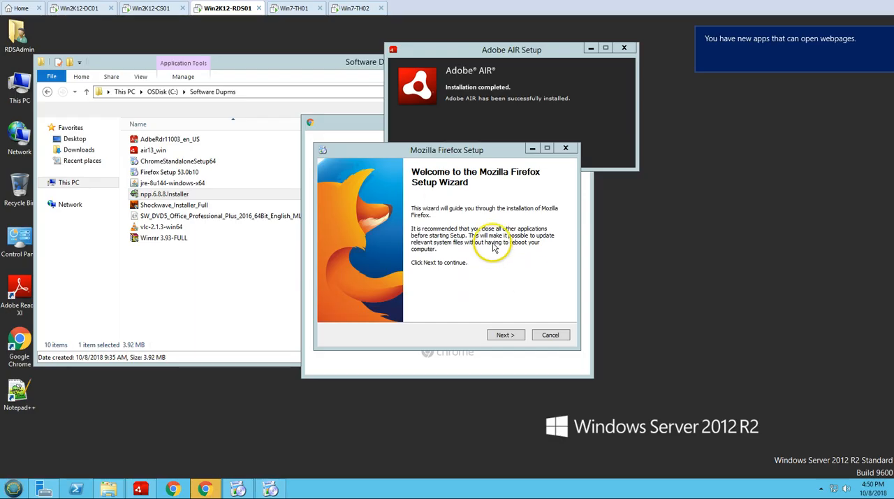
click(514, 339)
click(510, 337)
click(507, 336)
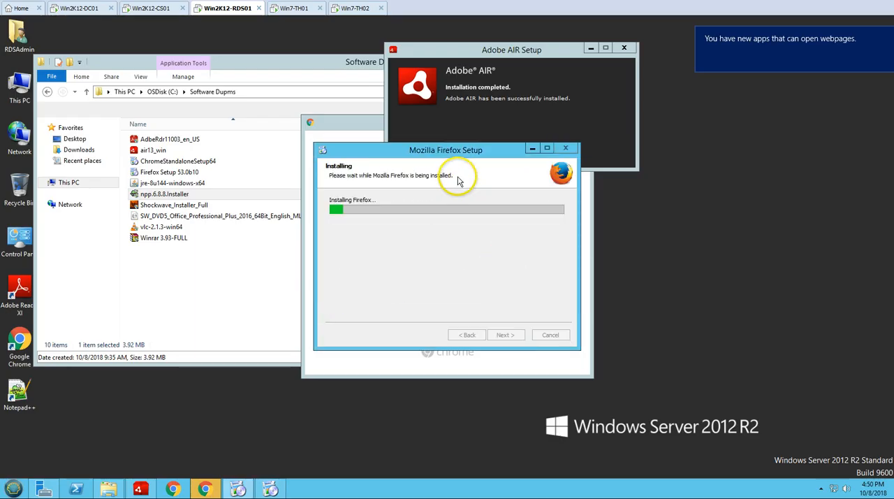
drag(453, 155, 716, 255)
Close the completed Adobe AIR setup, continue past the Chrome welcome prompt, and close the Chrome browser window.
click(463, 145)
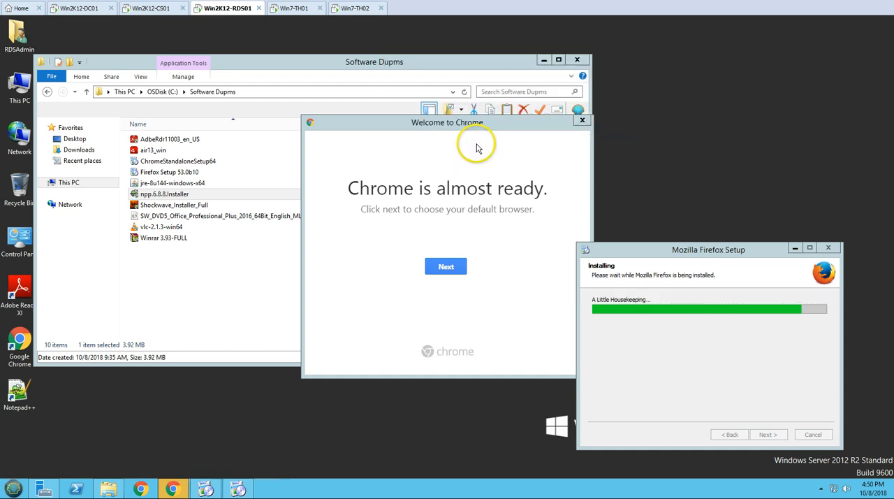
click(444, 271)
click(409, 276)
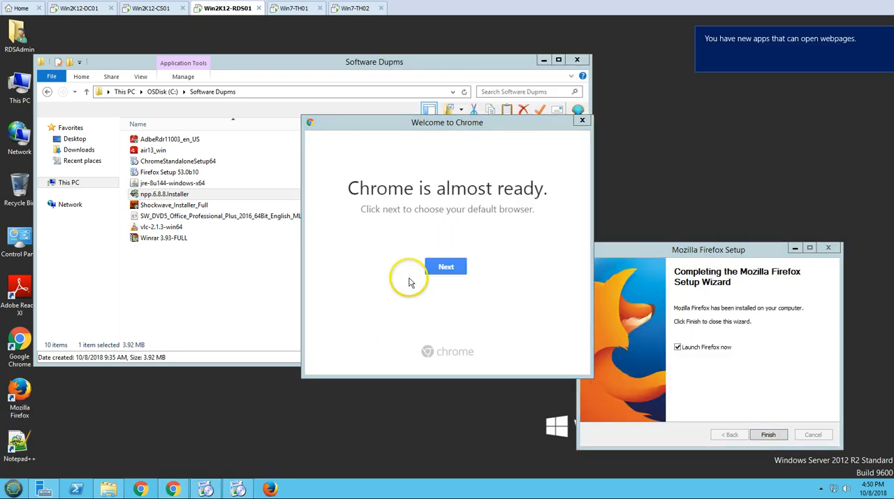
click(413, 27)
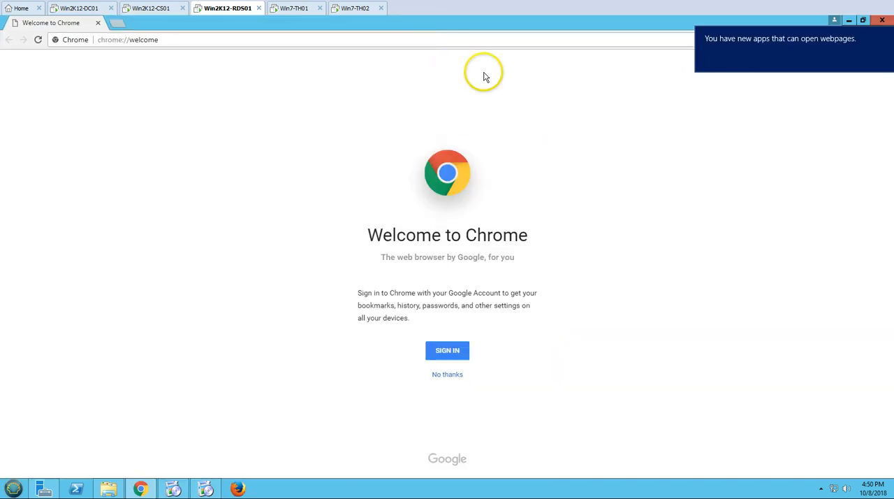
click(886, 25)
click(887, 36)
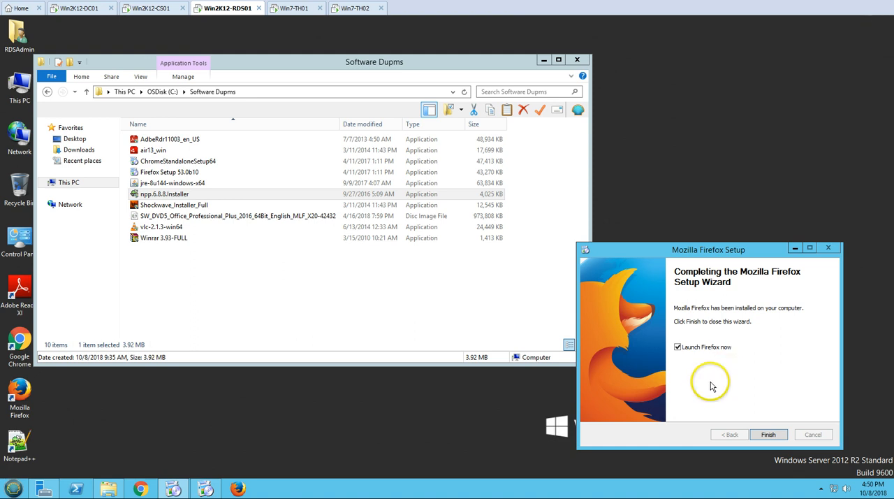
Finish the Mozilla Firefox setup without launching Firefox.
click(678, 346)
click(768, 434)
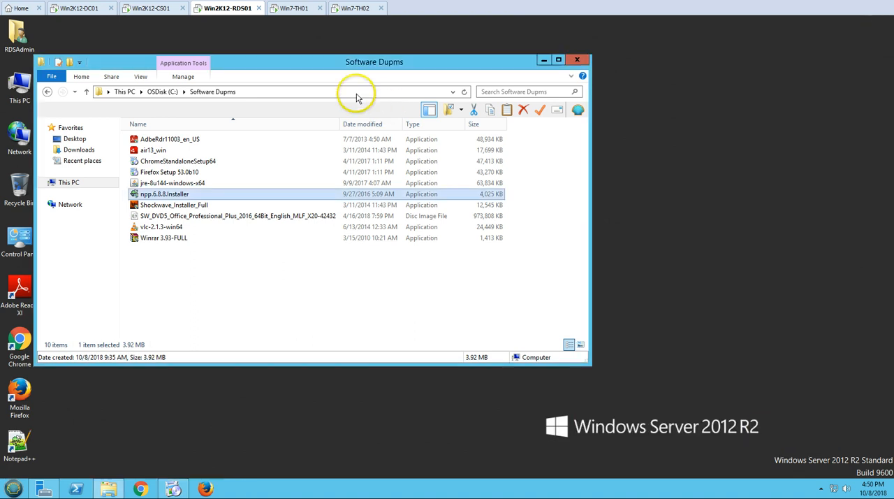
Start the vlc-2.1.3-win64 and Winrar 3.93-FULL installers from the Software Dupms folder and allow both to make changes.
drag(362, 66, 511, 74)
double_click(305, 236)
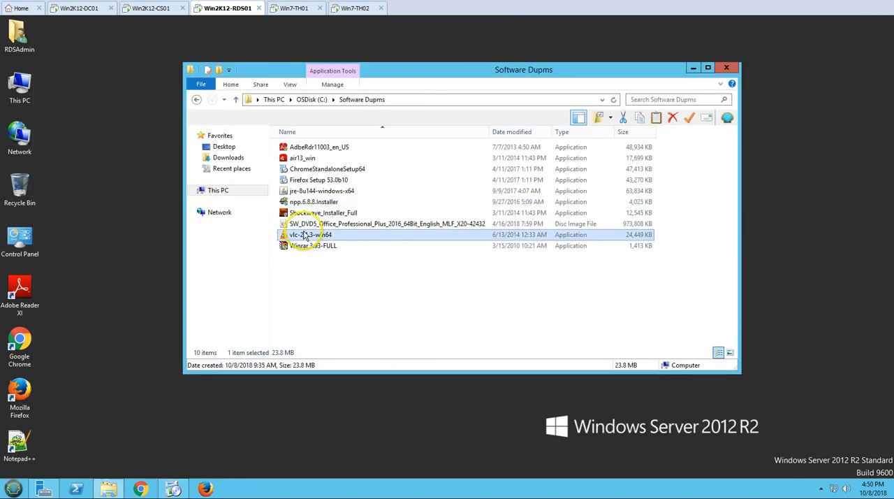
click(497, 270)
double_click(328, 247)
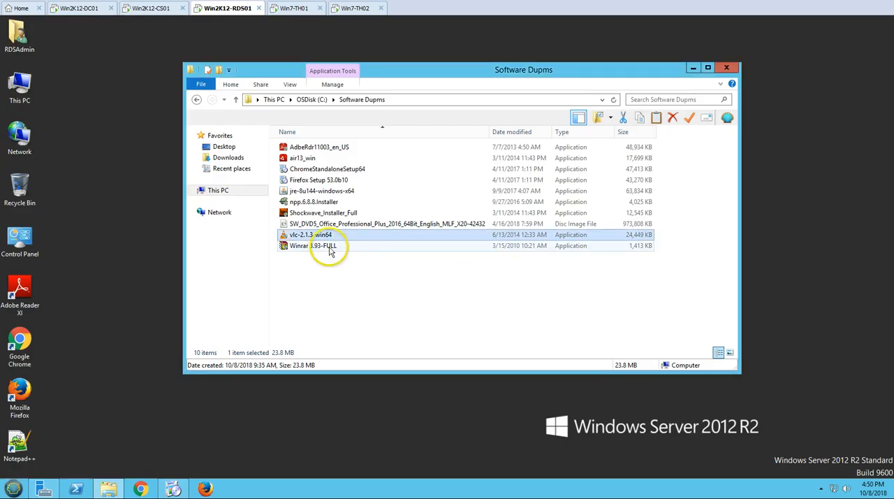
click(489, 271)
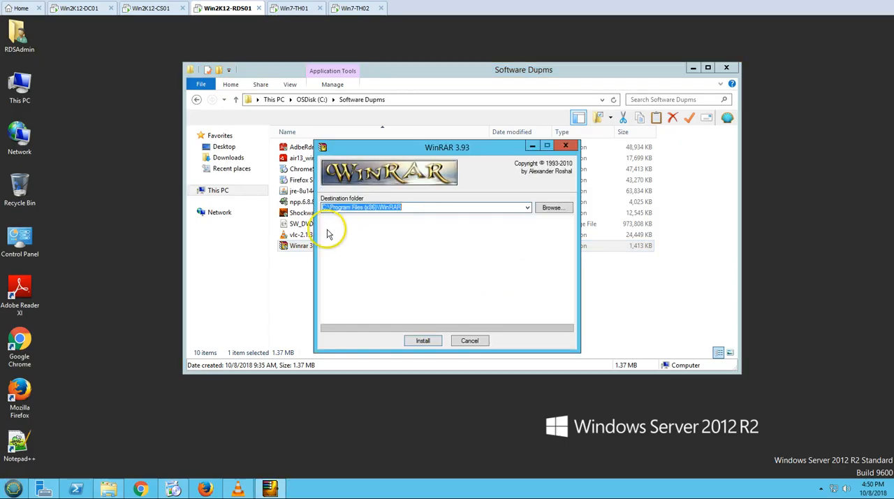
Install WinRAR 3.93 in the default destination folder with the default association and integration options, and dismiss its closing notice.
click(422, 340)
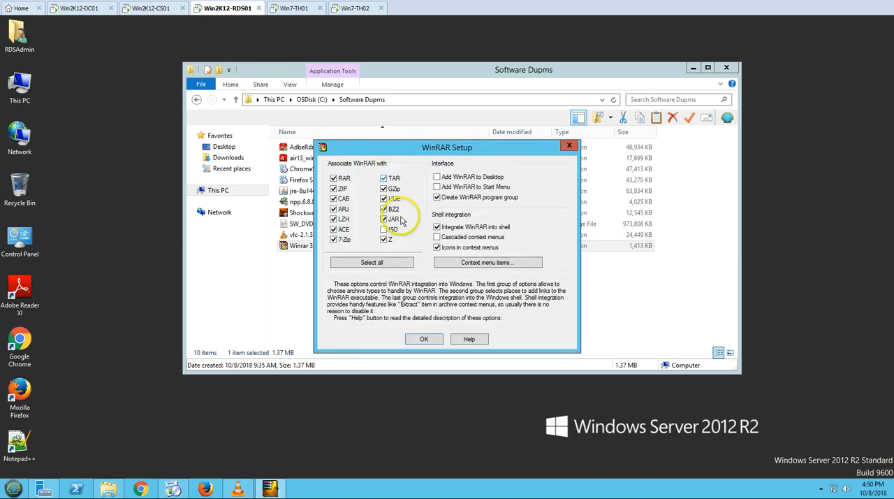
click(425, 339)
click(386, 339)
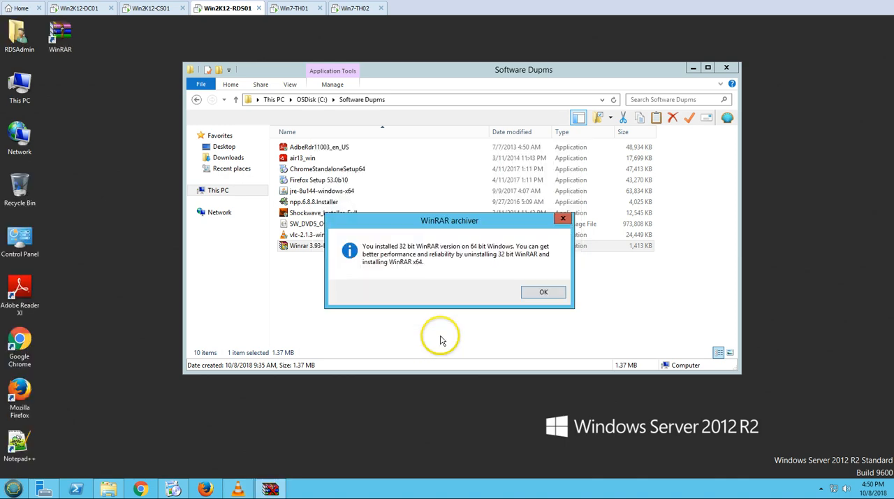
click(545, 292)
Install VLC media player 2.1.3 in English with the default components and location, and close the WinRAR shortcuts folder.
click(238, 486)
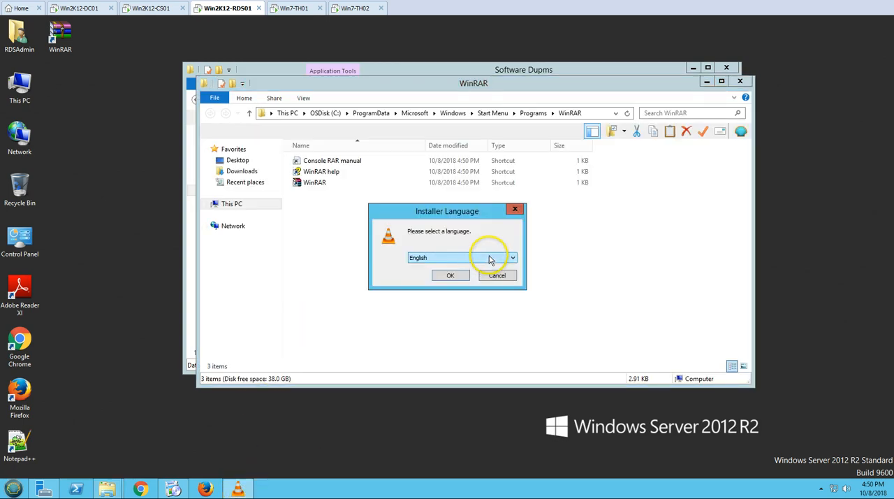
click(450, 276)
click(740, 81)
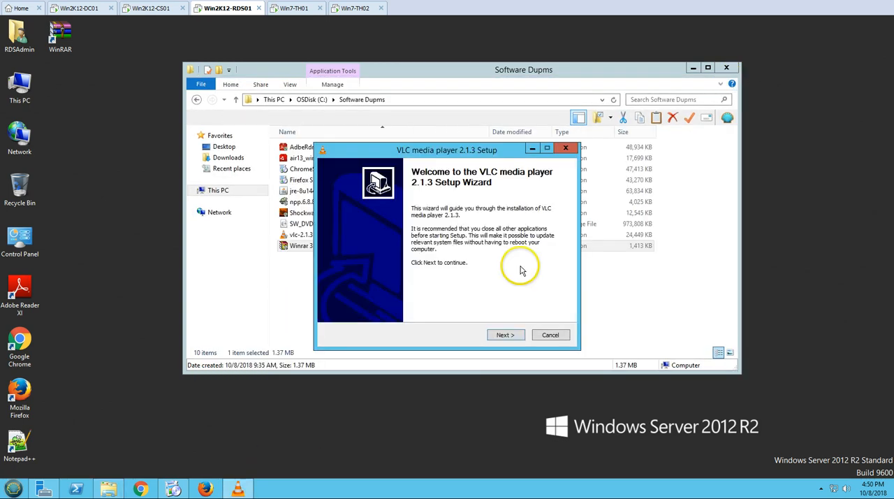
click(513, 336)
click(513, 336)
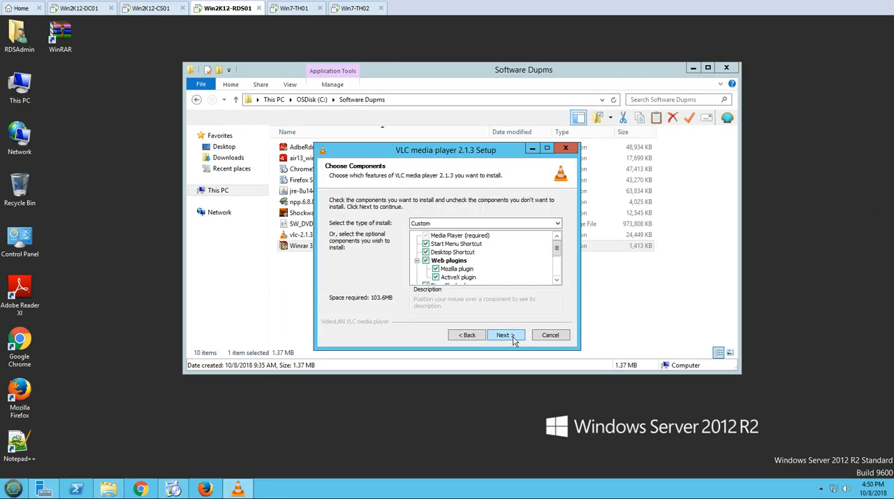
click(513, 336)
click(513, 336)
Launch the jre-8u144-windows-x64 installer with permission to make changes, and move the VLC setup and folder windows apart.
drag(431, 148, 649, 198)
double_click(321, 191)
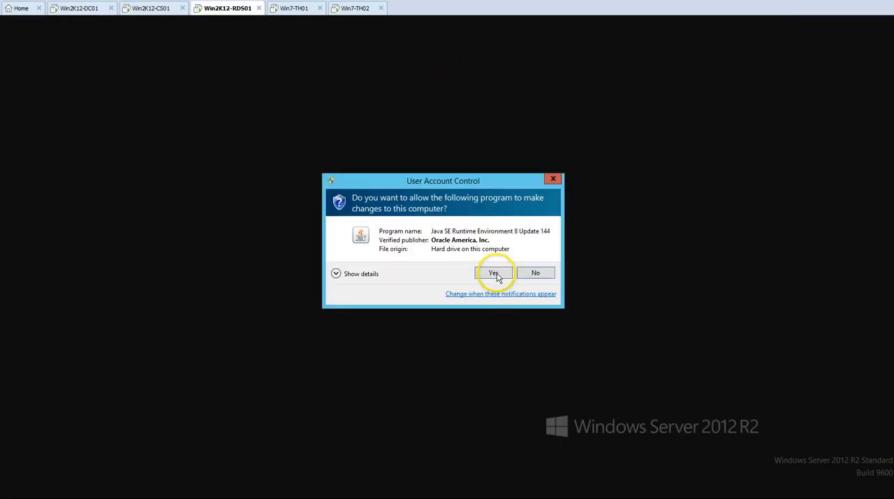
click(497, 274)
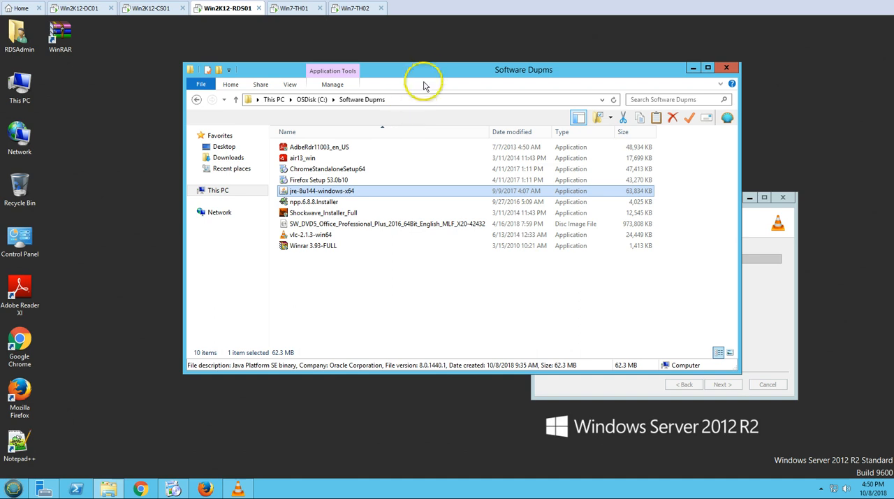
drag(431, 76, 323, 74)
click(739, 299)
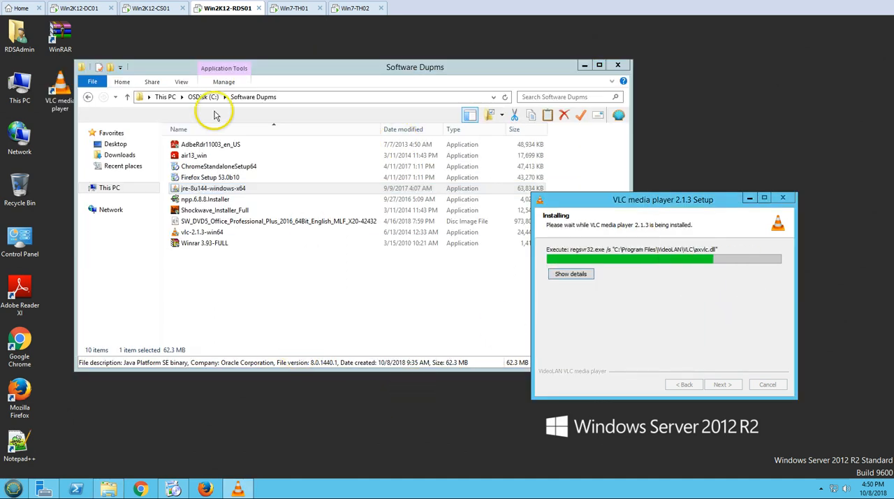
Agree to continue the Google Chrome installer without administrator privileges and start the Java installation in the default folder.
click(175, 489)
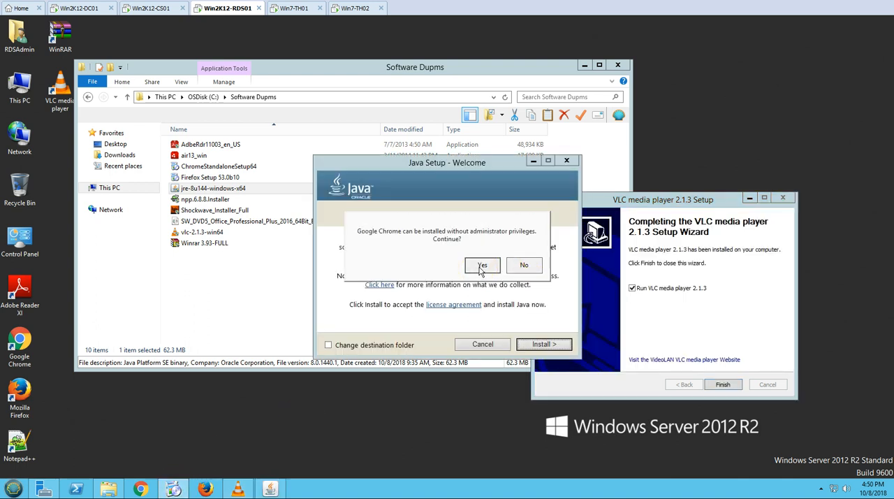
click(491, 268)
click(464, 356)
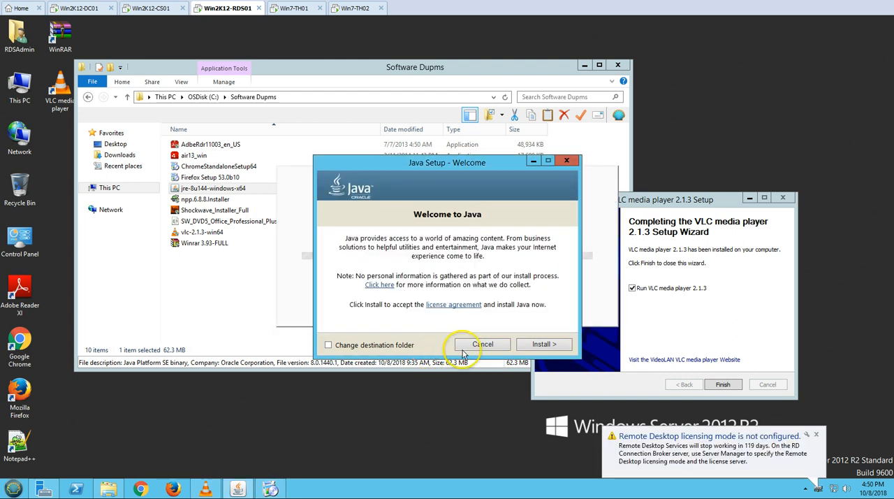
click(548, 349)
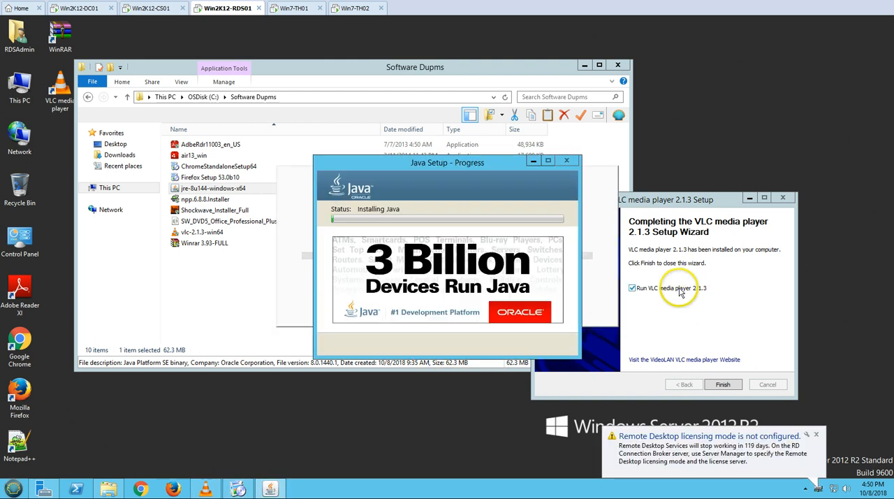
Finish the VLC media player setup without running the player, and move the Java Setup window aside.
click(664, 289)
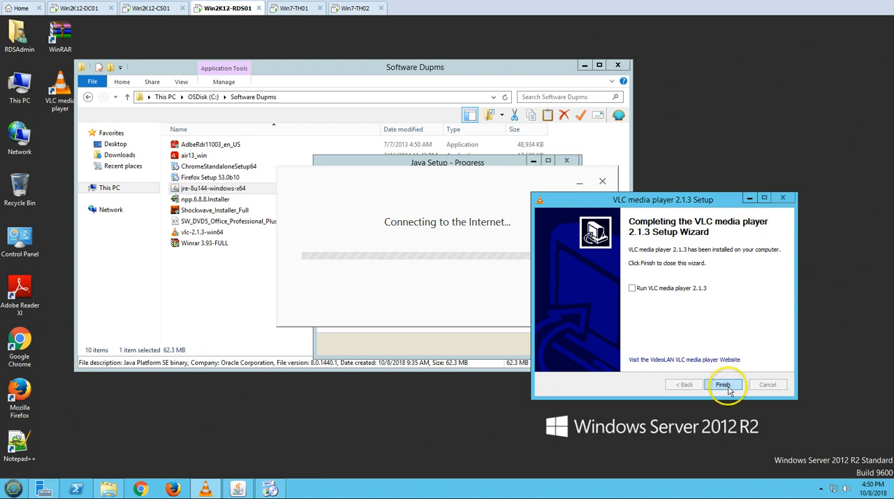
click(723, 385)
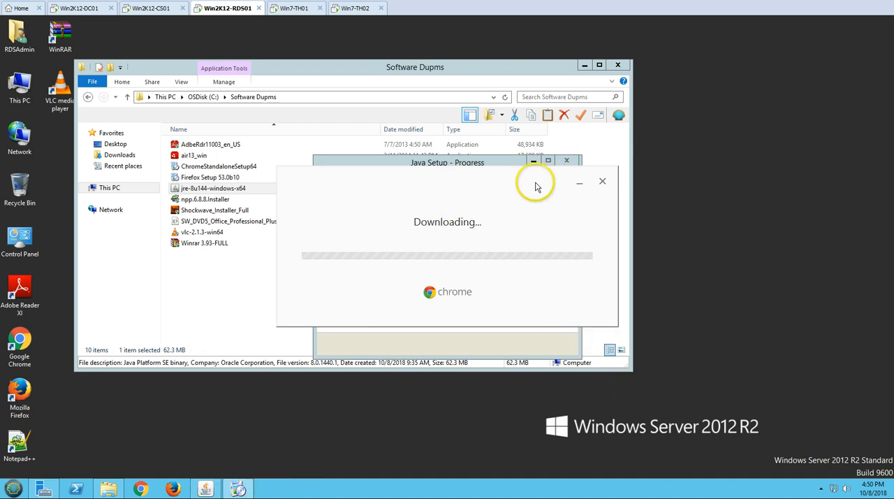
click(406, 164)
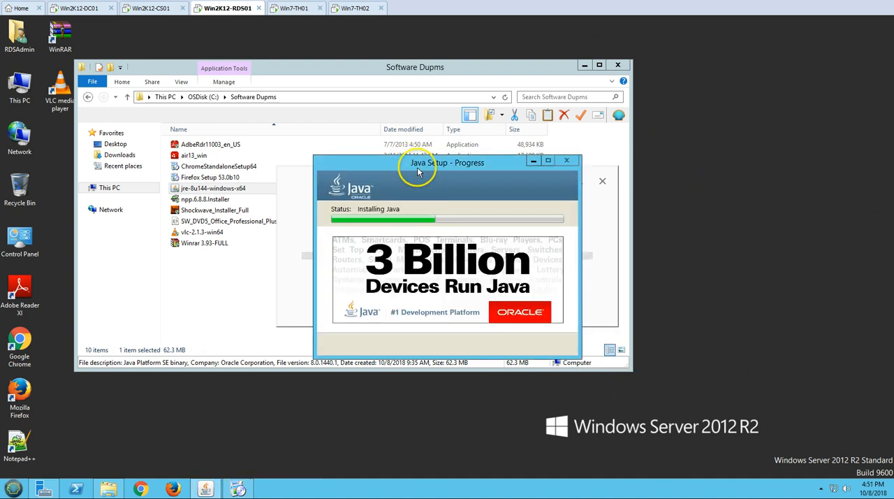
drag(418, 172, 641, 126)
Mount the Office Professional Plus 2016 disc image and show the drives in This PC.
click(200, 223)
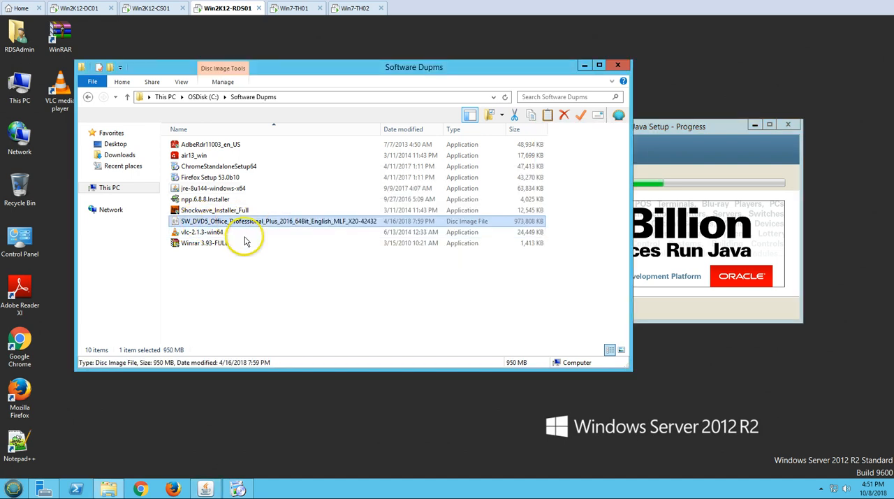
click(112, 187)
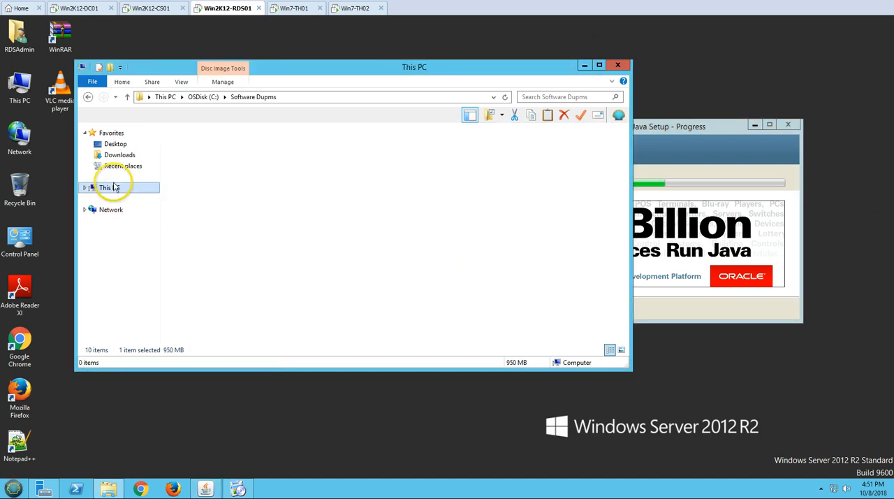
click(312, 291)
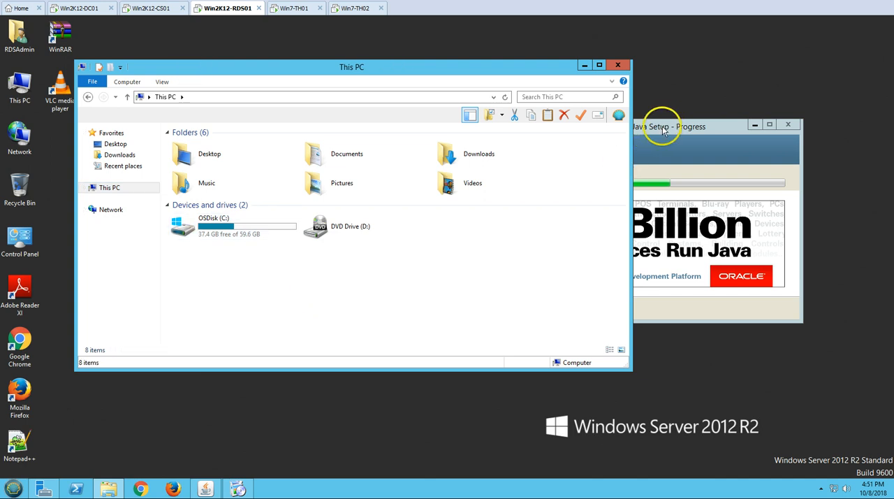
drag(663, 130, 679, 124)
Close the Chrome browser window and the Google Chrome installer.
click(411, 271)
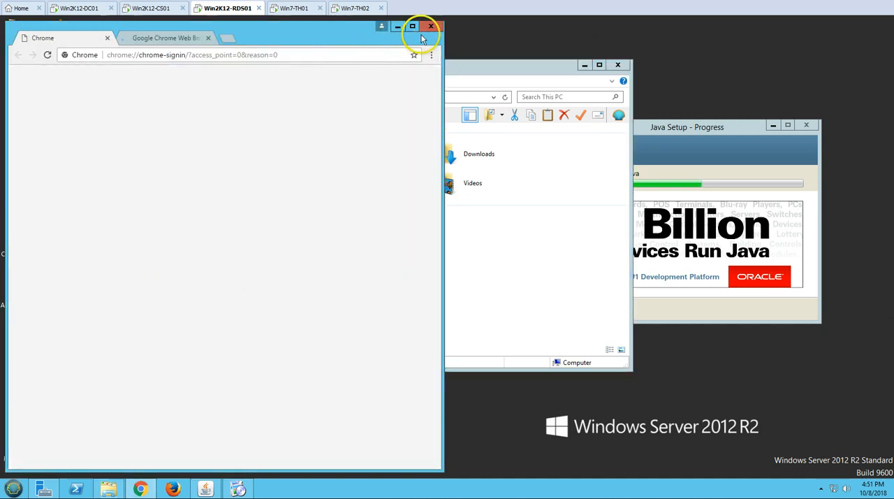
click(428, 26)
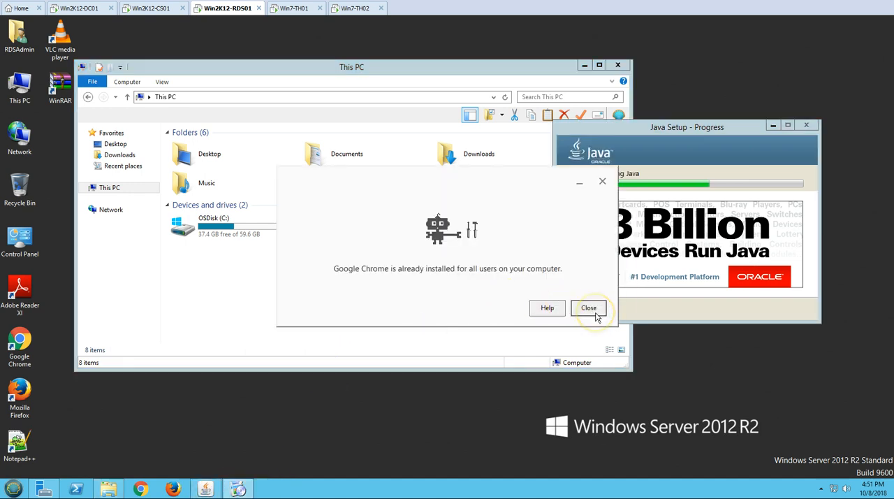
click(596, 316)
Refresh This PC, run the Office setup from DVD Drive (E:), and allow it to make changes.
right_click(393, 297)
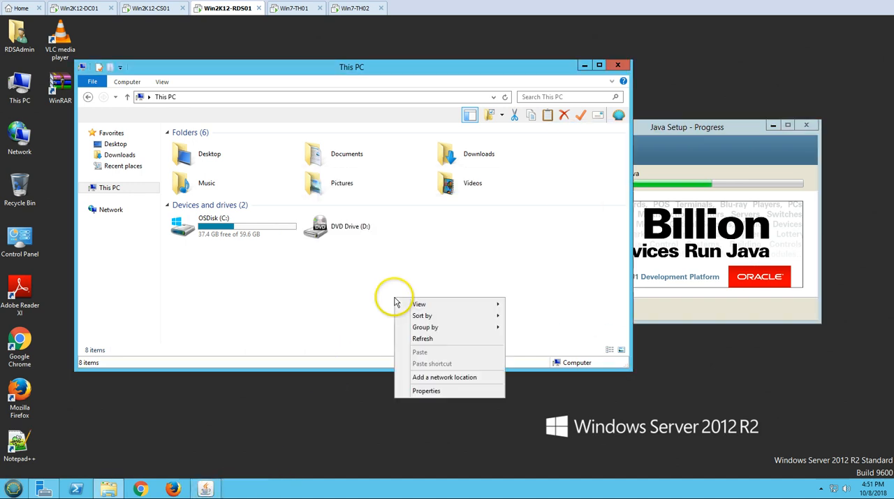
click(412, 340)
double_click(486, 235)
click(196, 315)
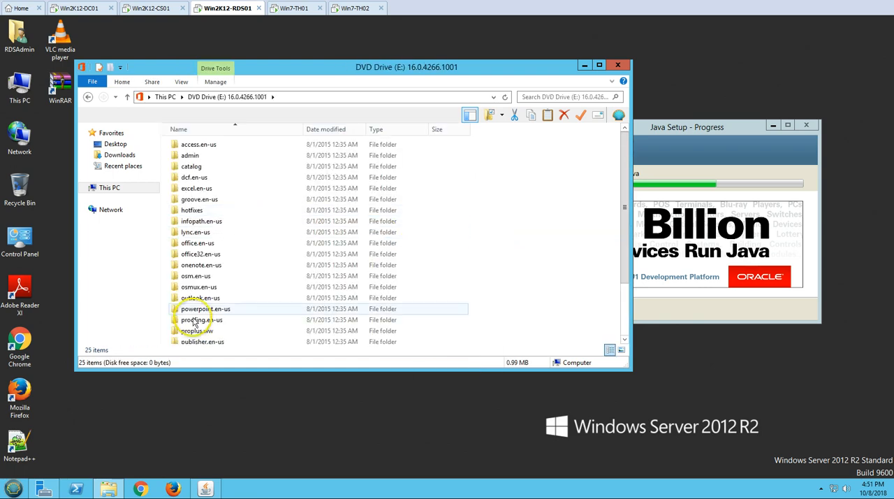
scroll(194, 332, down, 2)
double_click(195, 334)
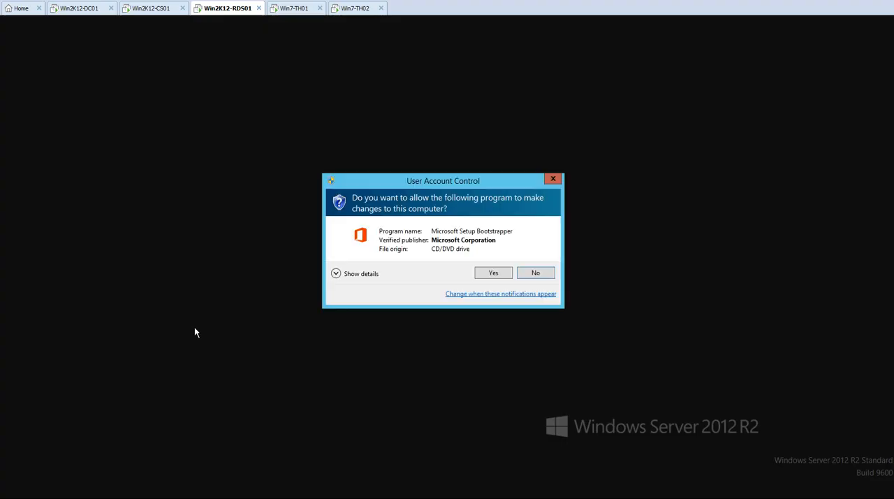
key(alt+y)
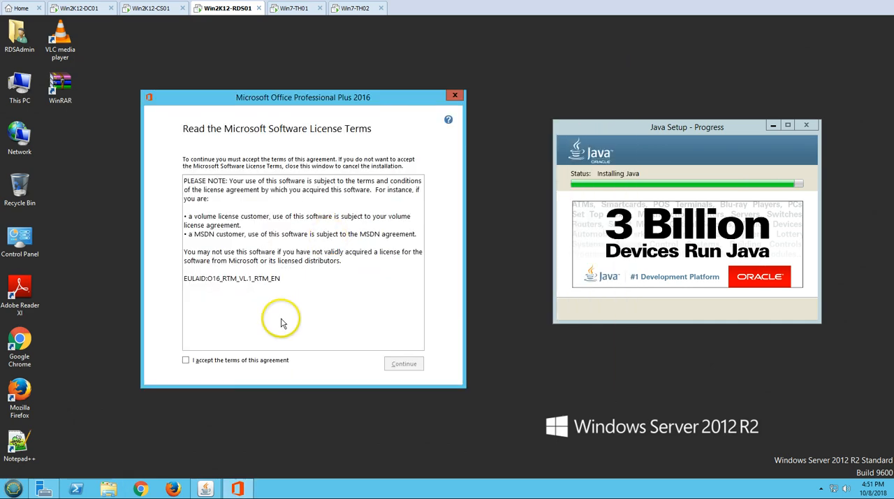
Try to install Office Professional Plus 2016 with the default options after accepting the license terms, and close the setup program.
click(255, 360)
click(406, 365)
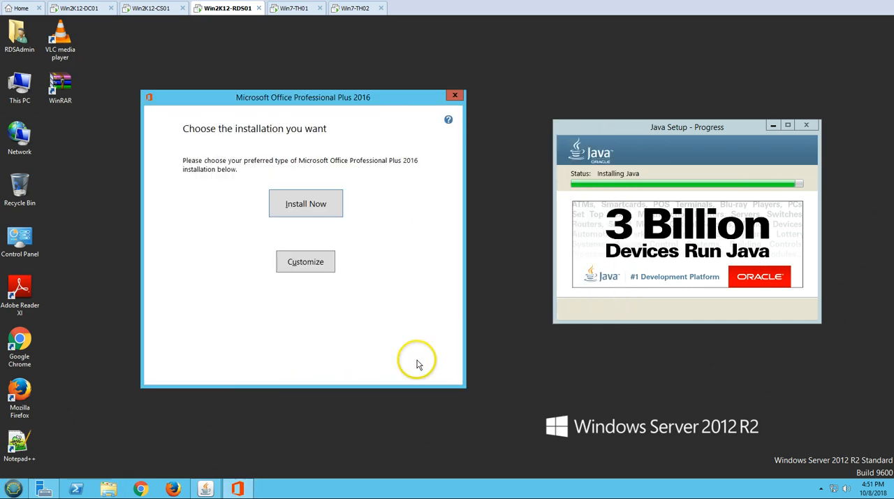
click(296, 213)
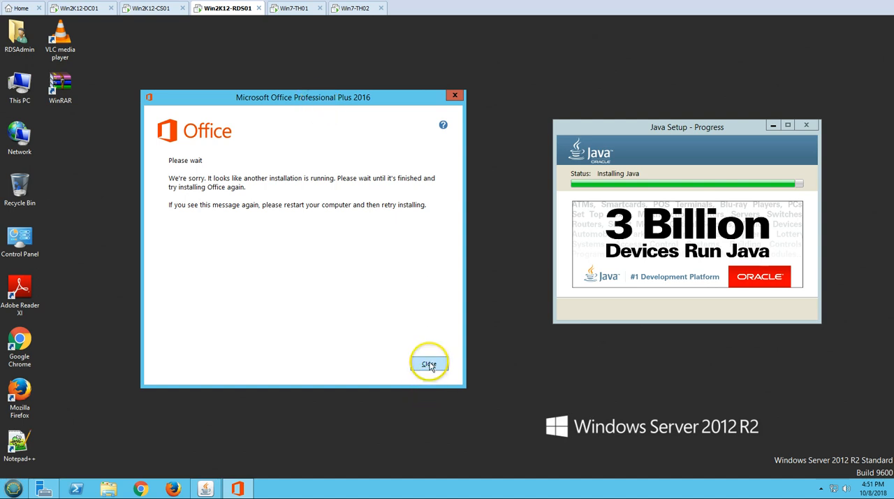
click(426, 361)
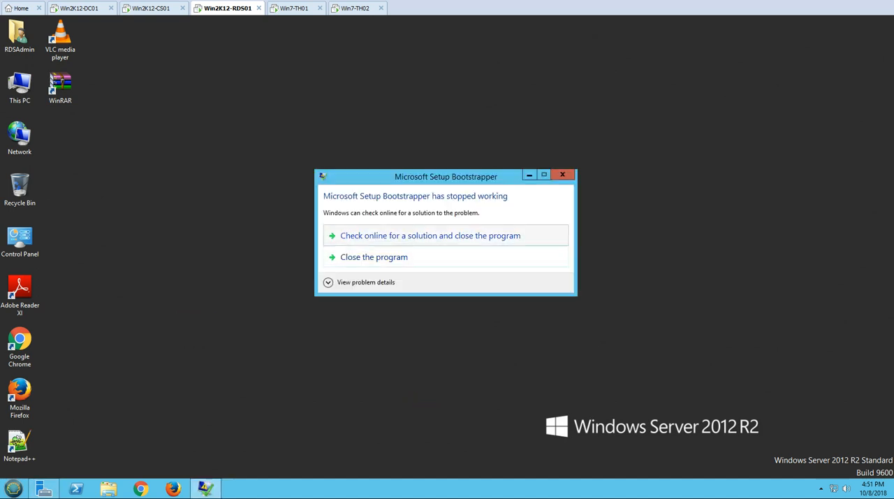
click(373, 257)
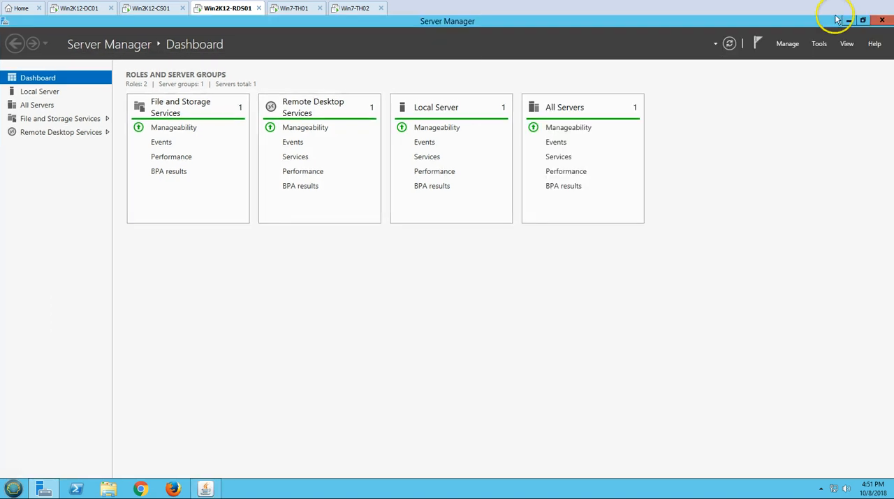
Minimize Server Manager and close the Java setup.
click(842, 19)
key(Return)
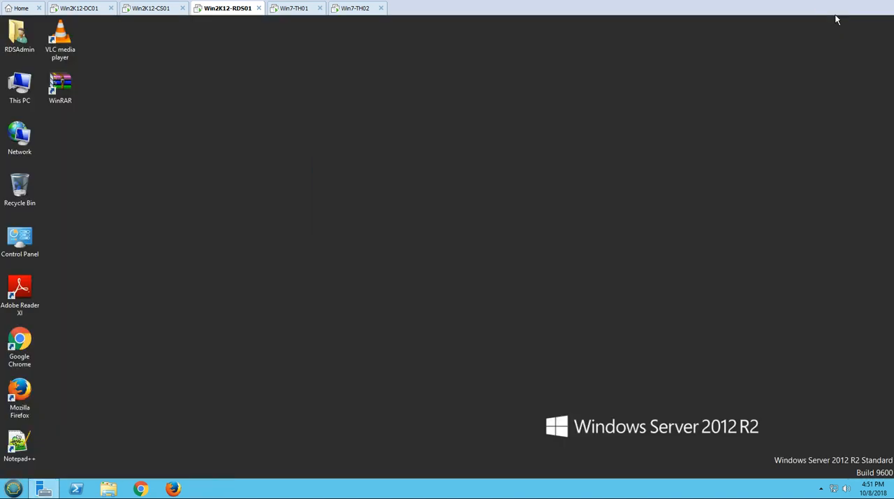
Run the Office setup from DVD Drive (E:) and allow it to make changes.
key(super+e)
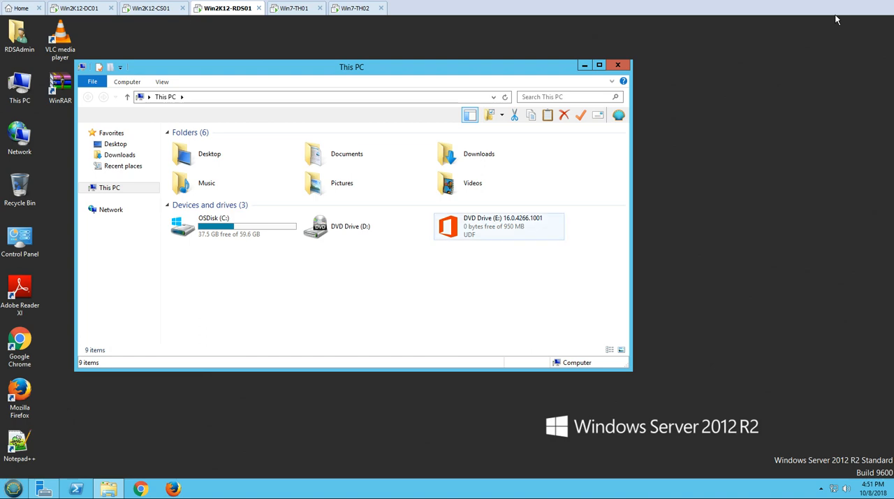
double_click(498, 226)
drag(452, 69, 581, 74)
click(349, 272)
scroll(349, 273, down, 3)
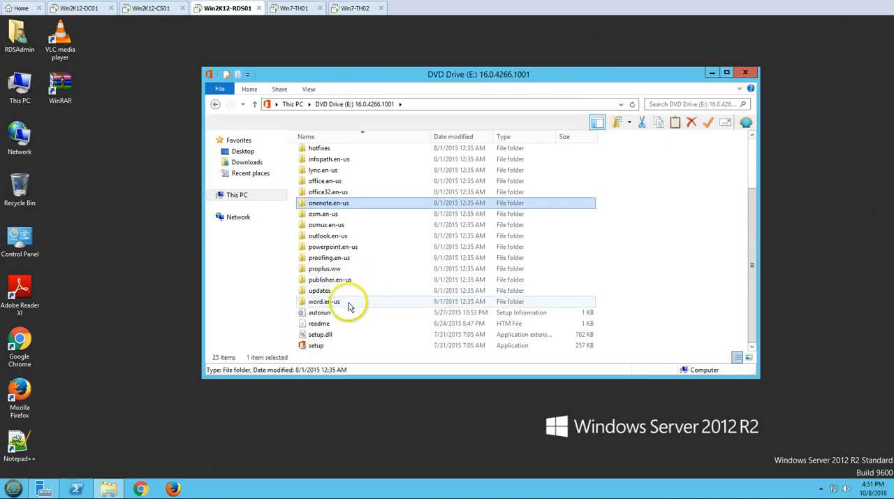
double_click(349, 345)
key(Return)
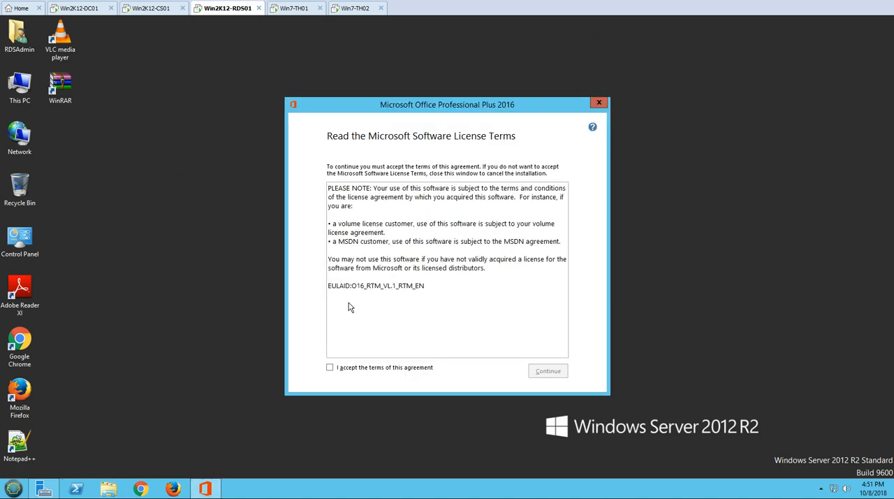
Accept the license terms, start the default installation of Office Professional Plus 2016, and move the installer window aside.
click(397, 368)
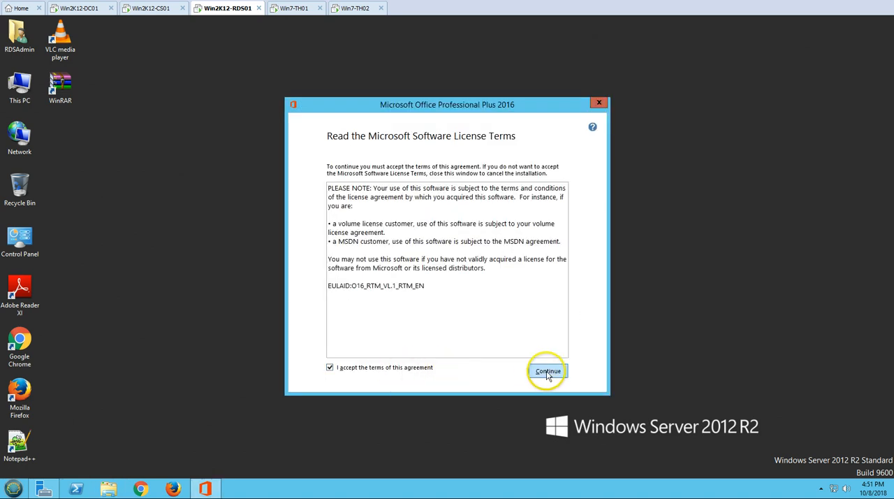
click(547, 371)
click(432, 209)
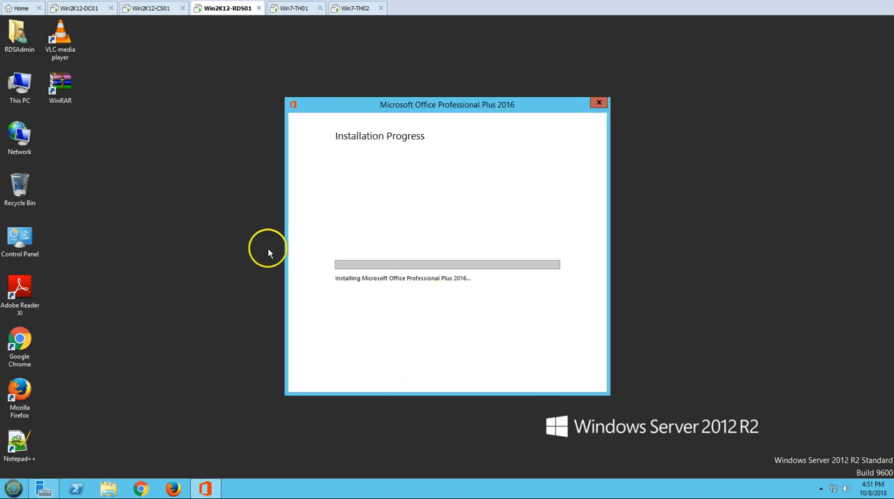
drag(373, 102, 463, 94)
Open Programs and Features from This PC and dock its window beside the Office installer.
double_click(20, 85)
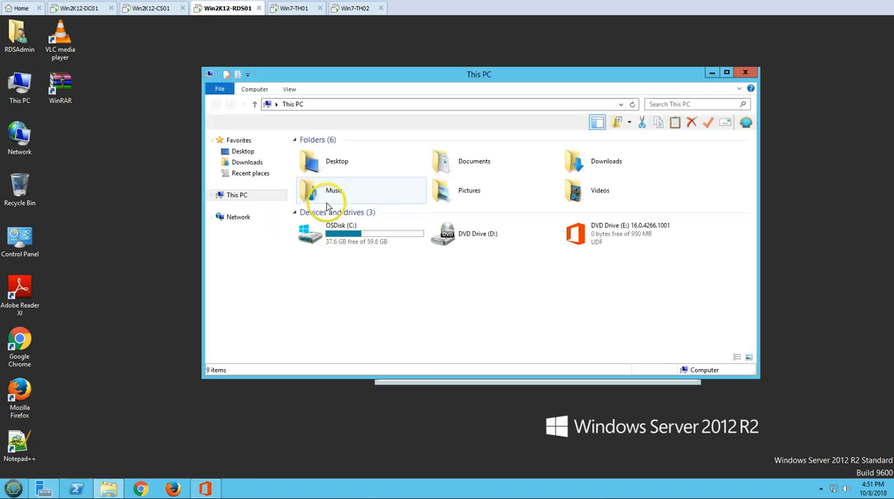
drag(378, 77, 274, 95)
click(153, 107)
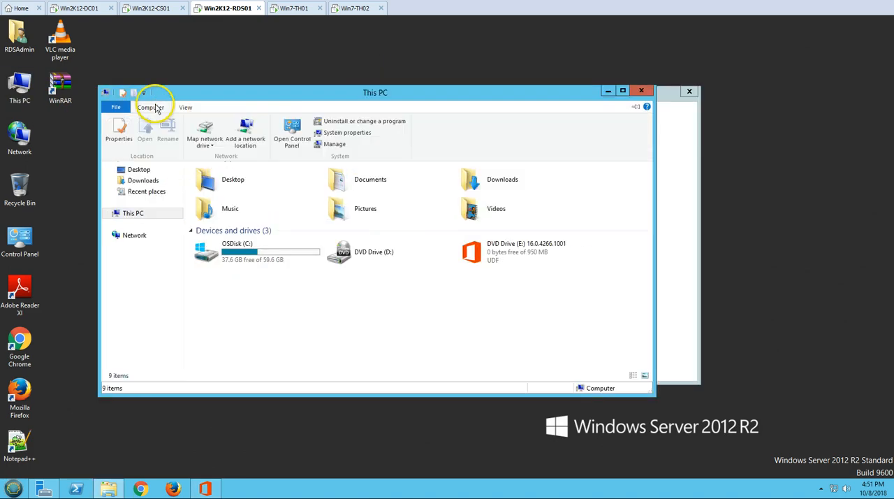
click(328, 121)
click(284, 292)
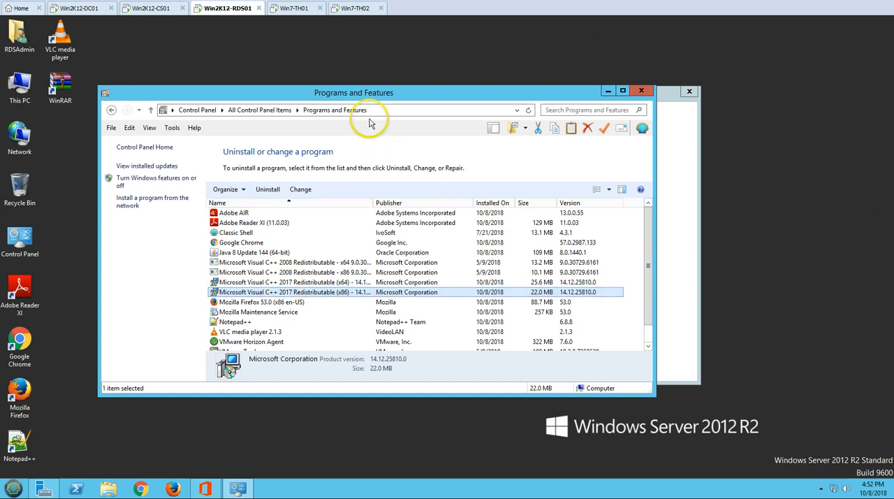
drag(370, 93, 0, 115)
click(234, 327)
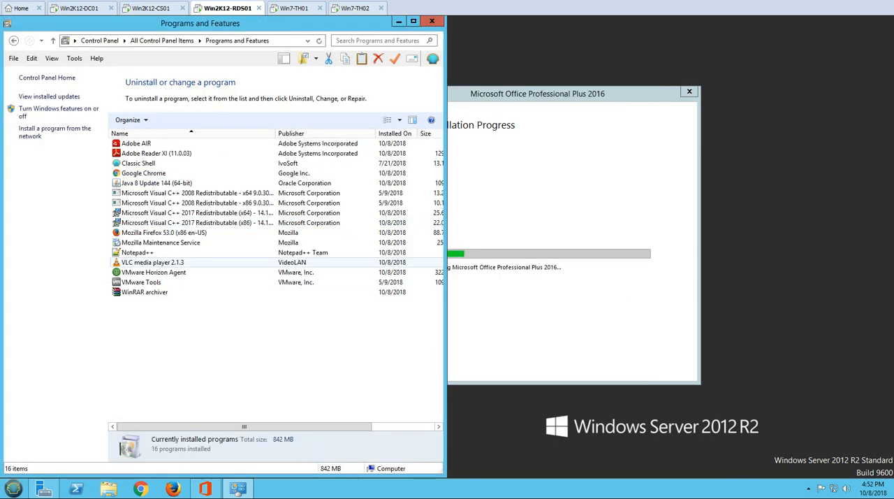
Check the WinRAR, VMware Tools and VMware Horizon Agent entries, then close Programs and Features and refresh the desktop.
click(210, 292)
click(209, 282)
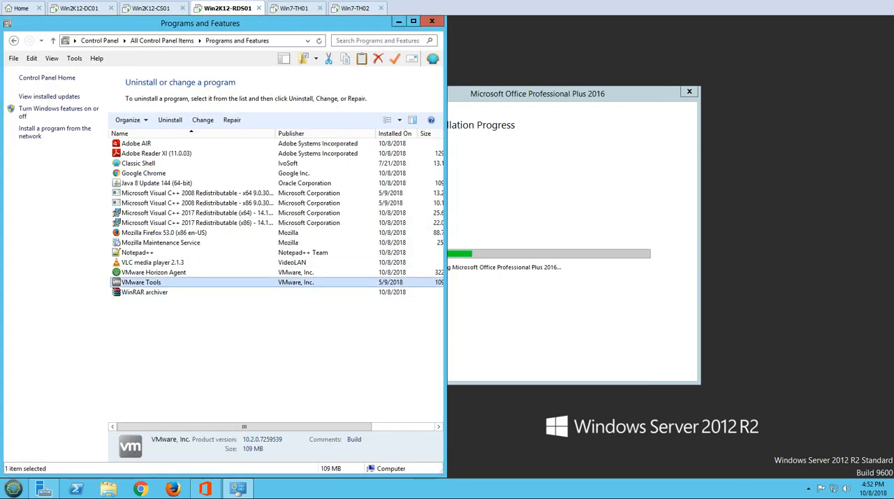
click(210, 273)
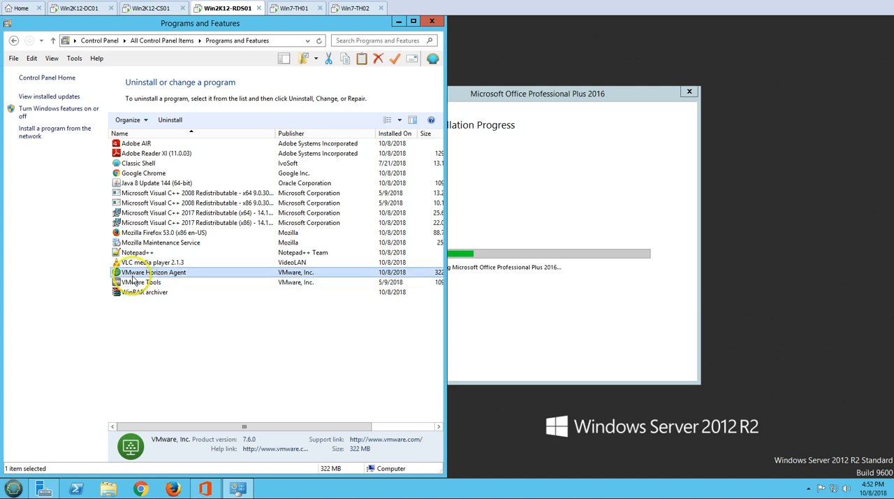
click(218, 333)
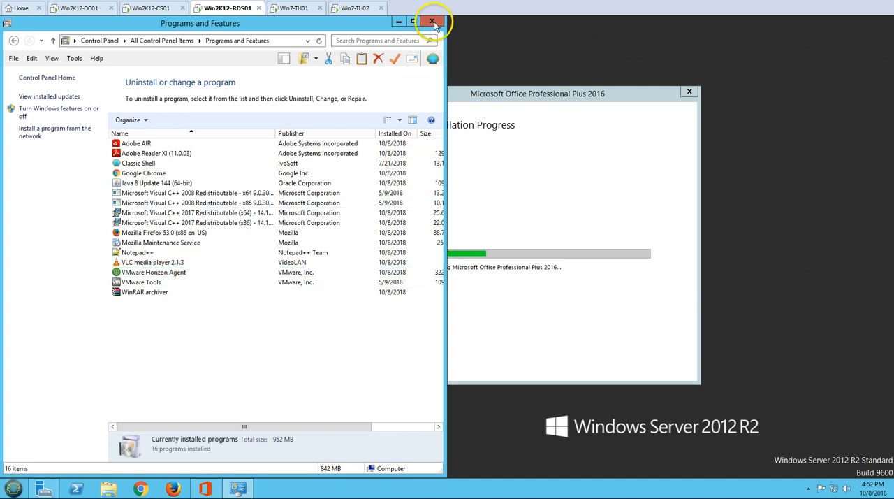
click(433, 25)
right_click(135, 190)
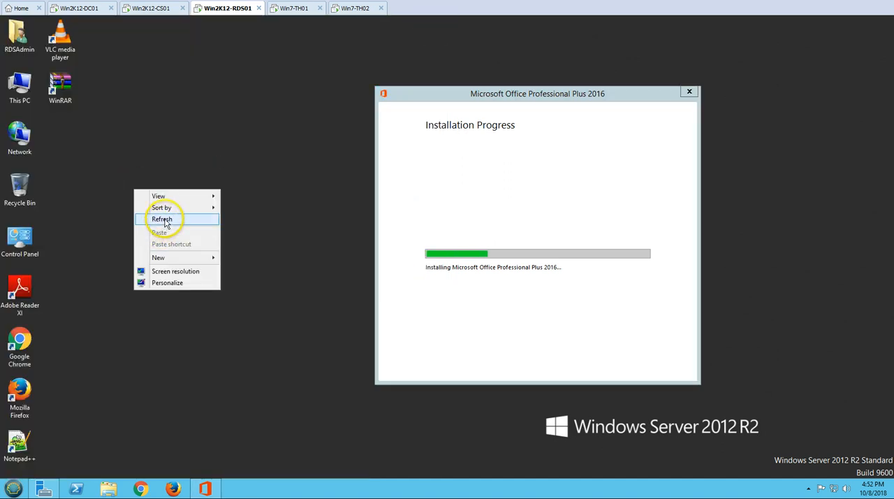
click(162, 219)
On Win2K12-CS01, start adding an RDS desktop pool with the ID RDS_Win2K12 and the default pool settings.
click(165, 10)
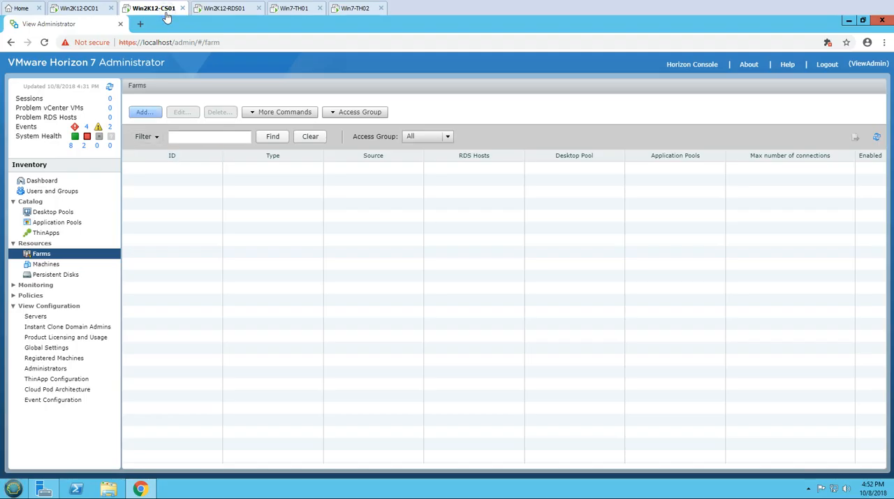
click(53, 213)
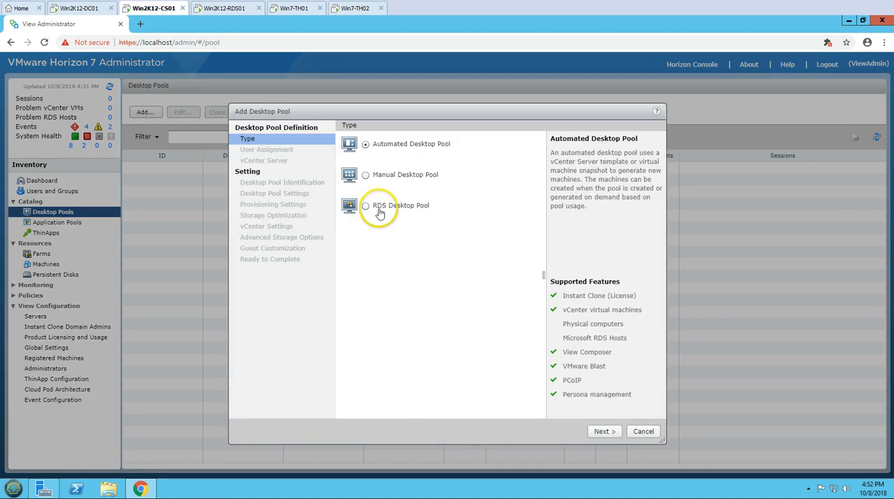
click(377, 208)
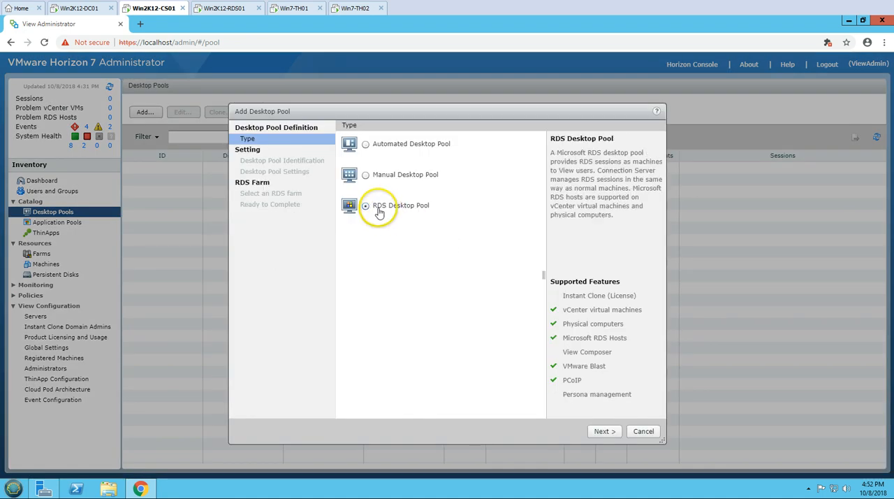
click(605, 432)
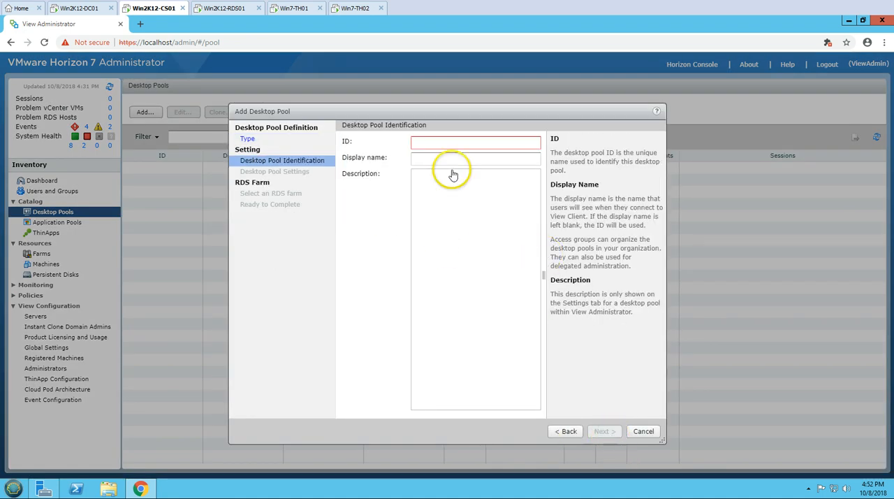
text(RDS_Win2K12)
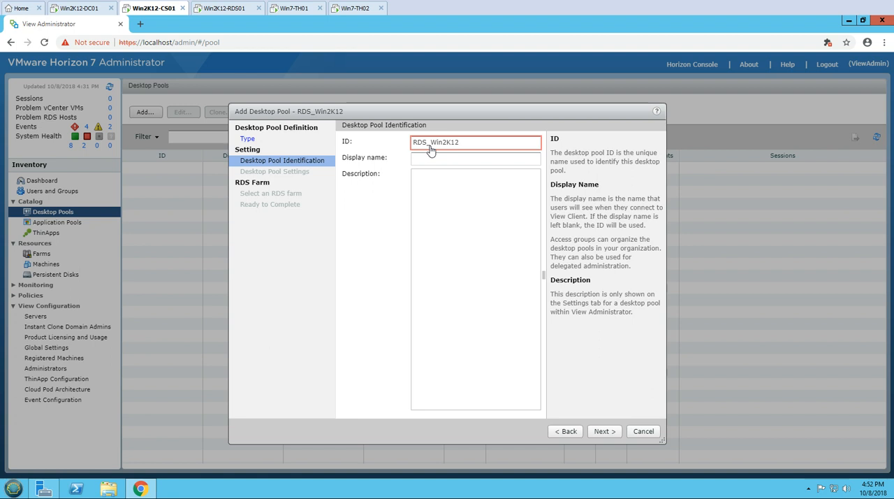
click(605, 432)
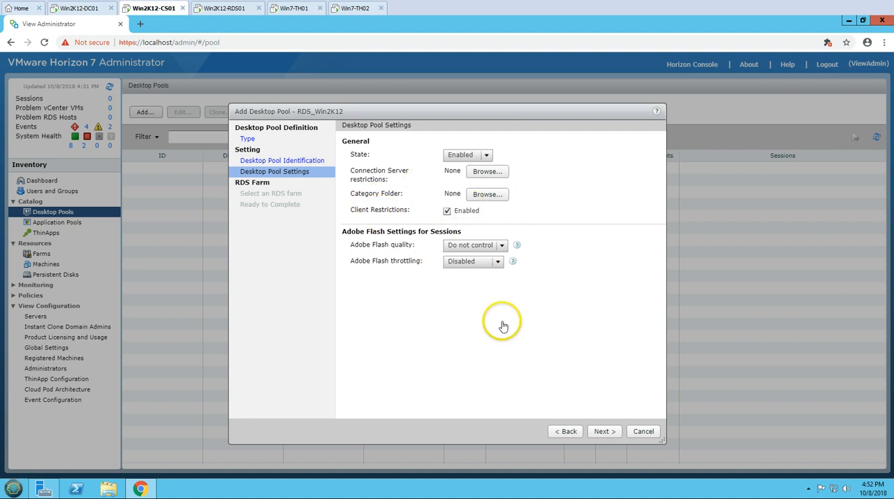
click(604, 431)
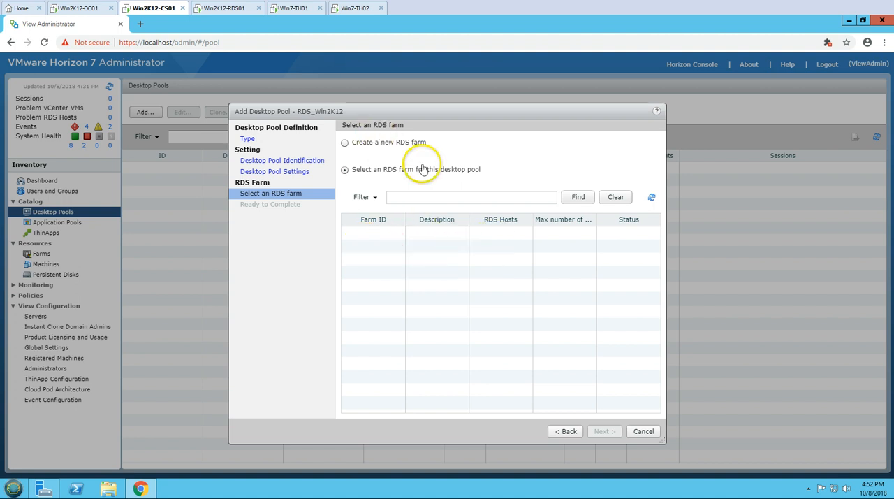
Define a new RDS farm for the pool with the ID RDS_Main and HTML Access enabled.
click(346, 143)
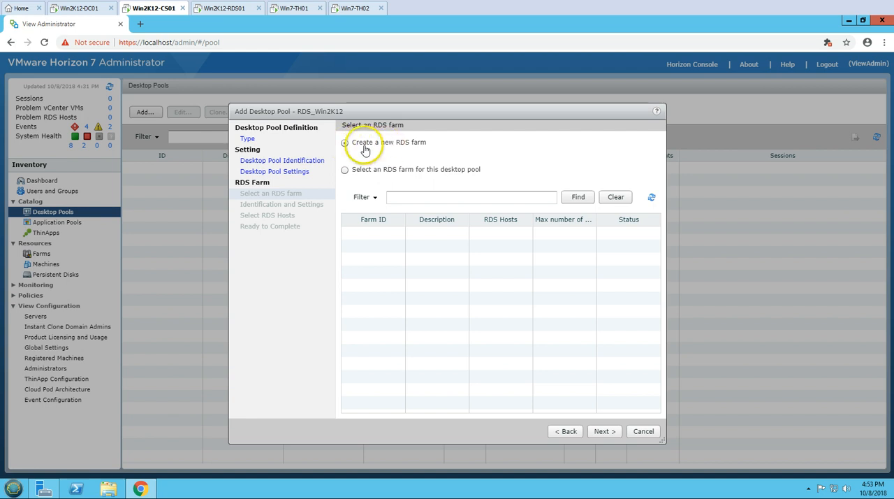
click(603, 432)
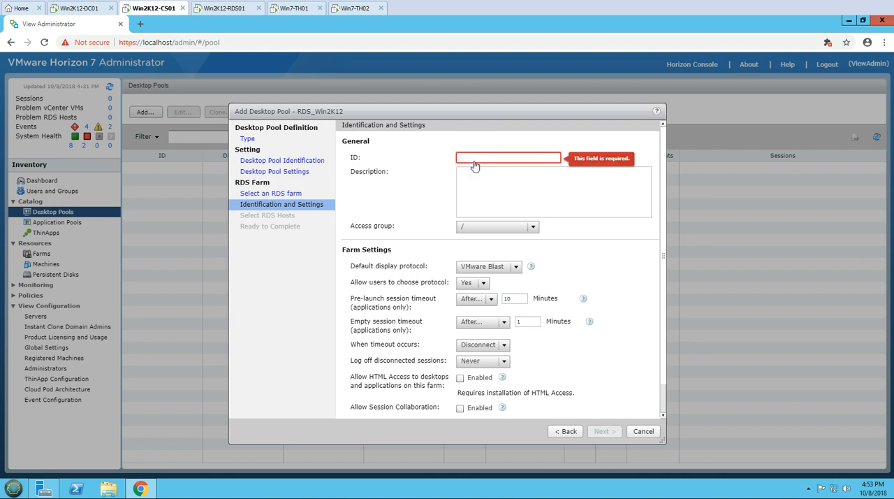
text(RDS_Main)
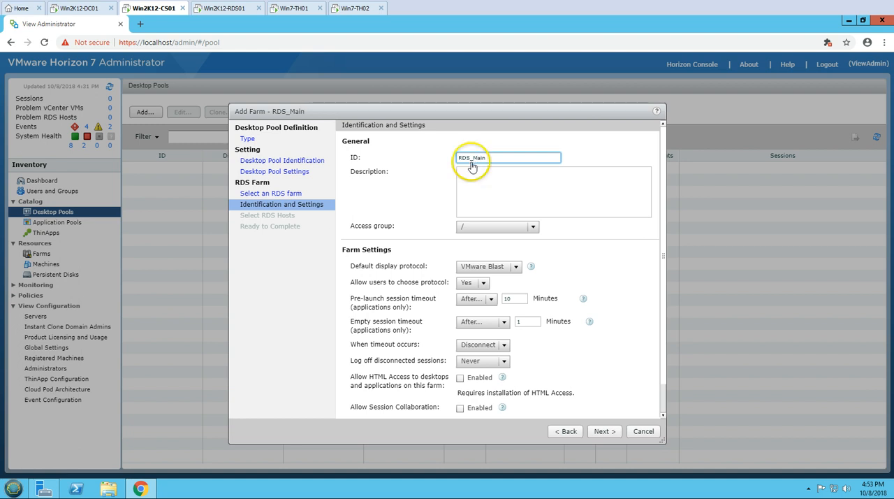
scroll(595, 290, down, 1)
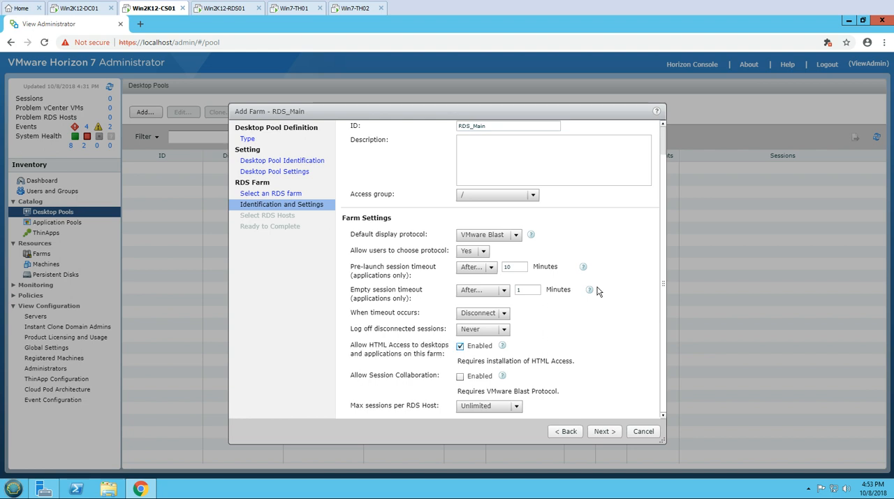
key(Return)
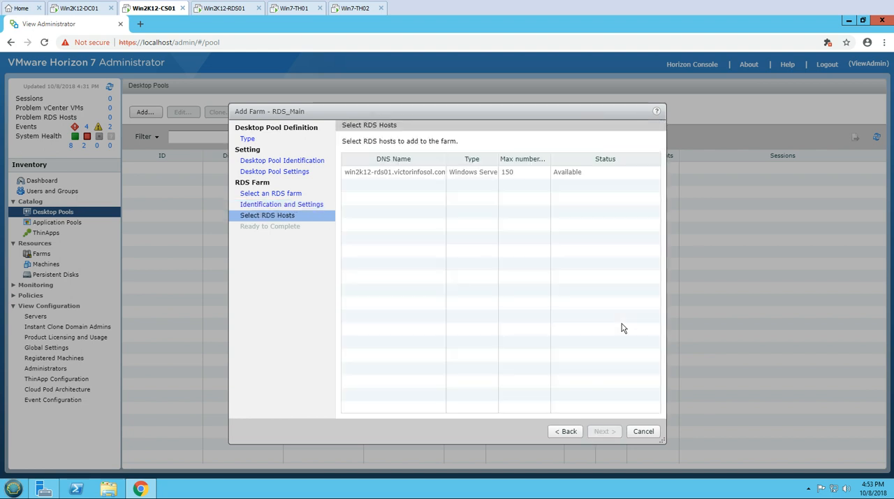
Add the win2k12-rds01 host to the farm and finish the pool with the option to entitle users after the wizard.
click(393, 172)
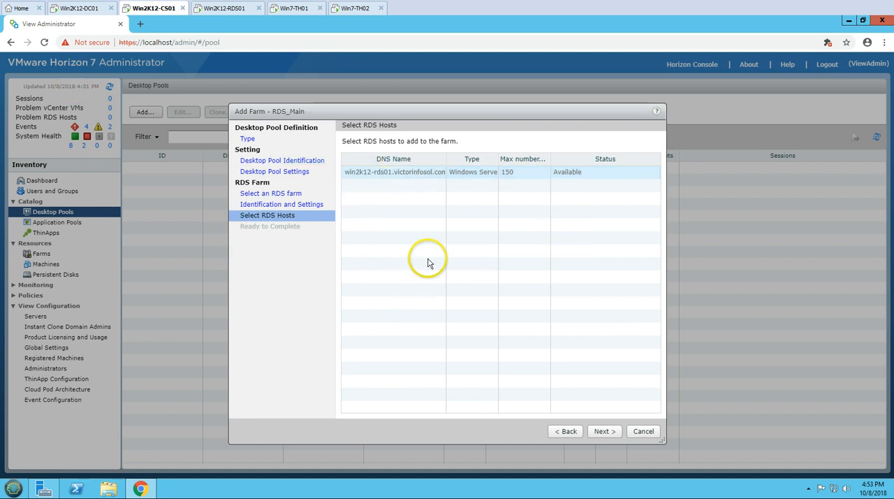
click(604, 432)
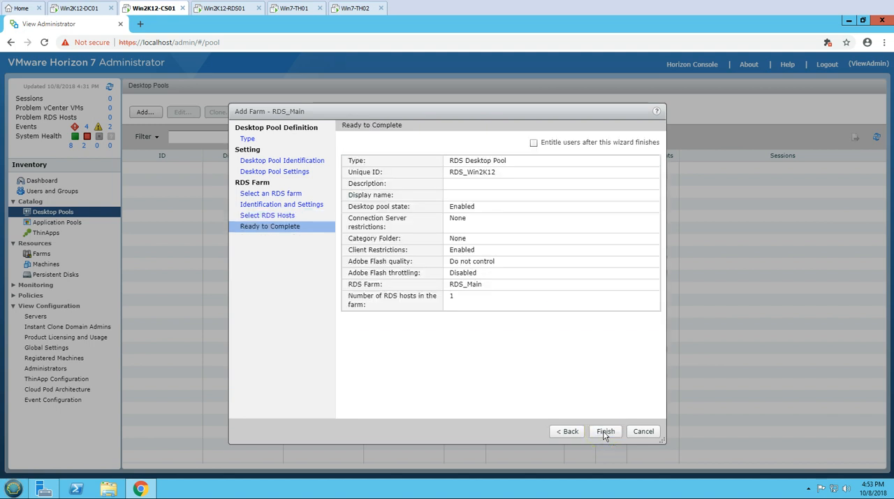
click(533, 143)
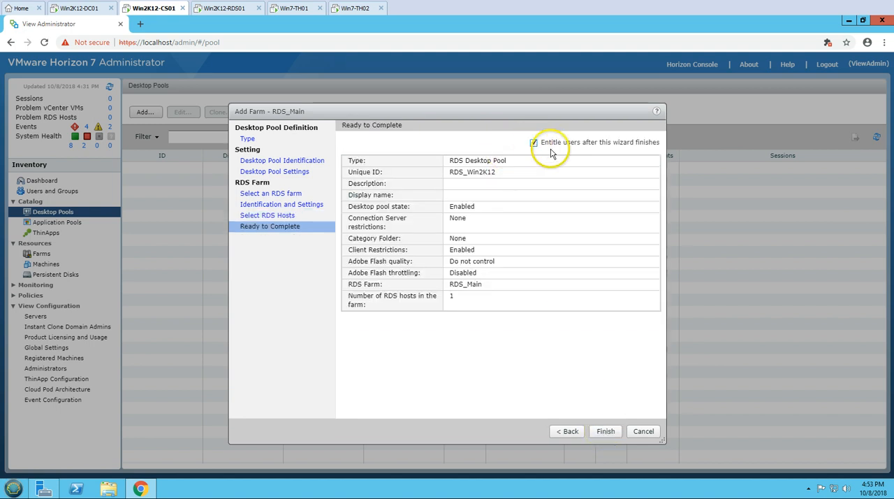
click(606, 432)
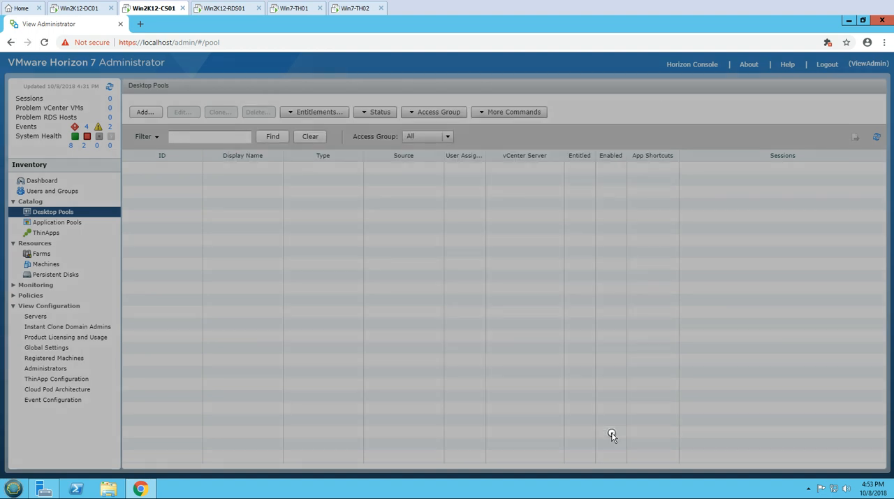
Find the Domain Users group in the entire directory and entitle it to the RDS_Win2K12 pool.
click(339, 192)
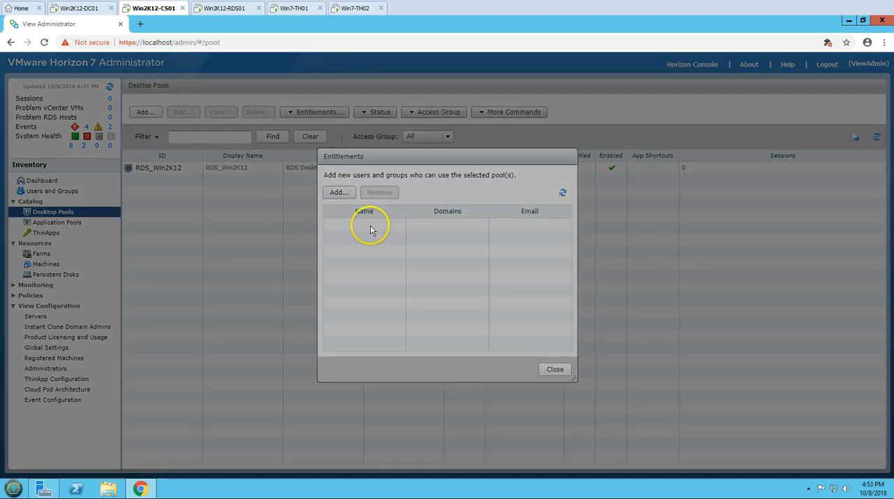
click(484, 214)
text(d)
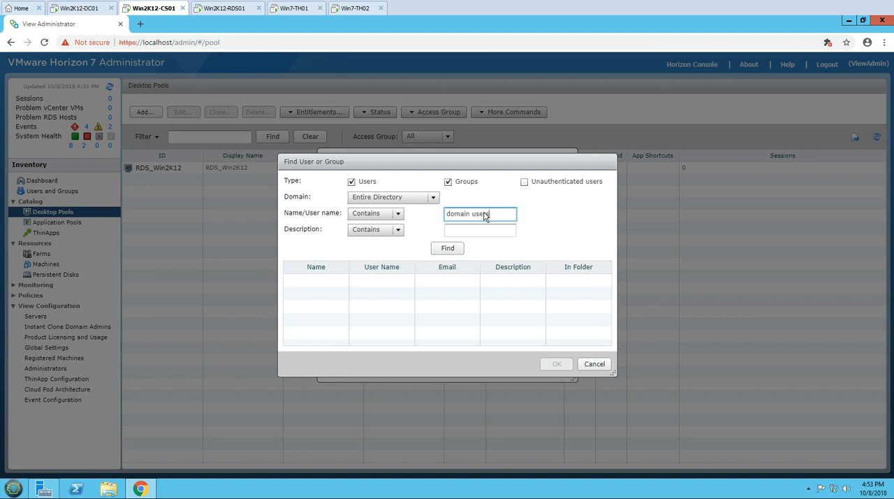
text(omain users)
key(Return)
click(411, 279)
click(554, 364)
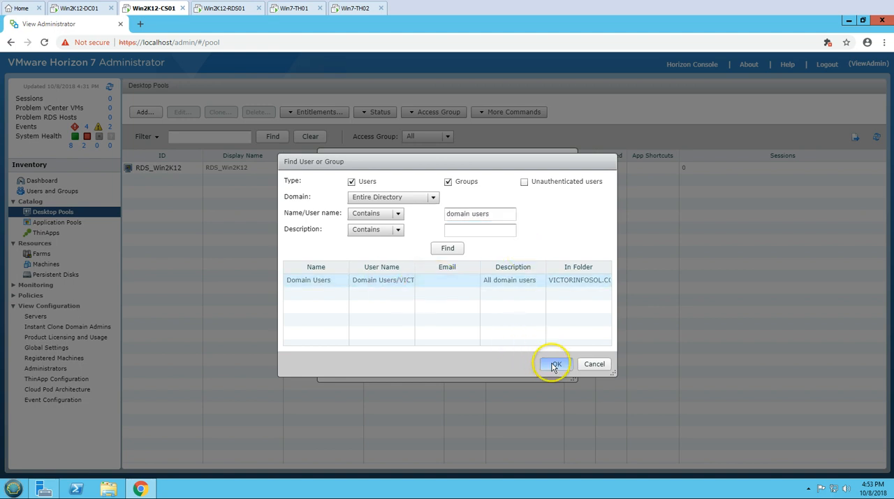
click(553, 369)
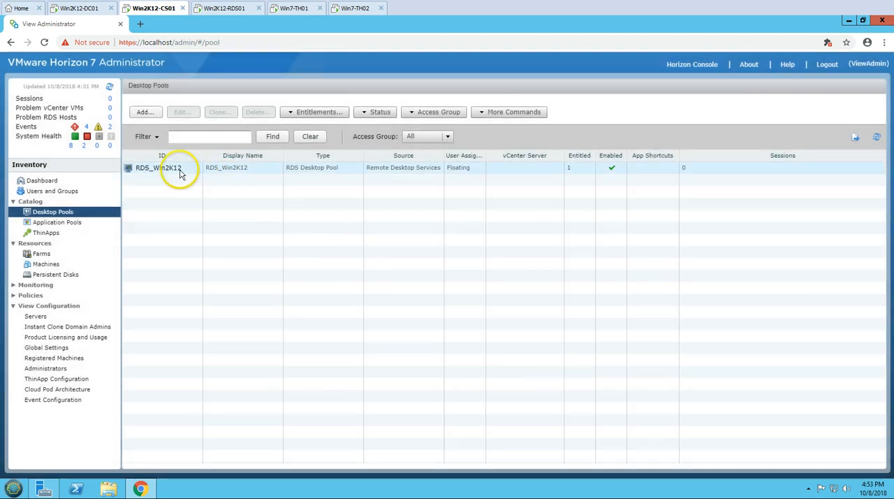
Select the RDS_Win2K12 desktop pool, then open the summary of the RDS_Main farm.
click(180, 174)
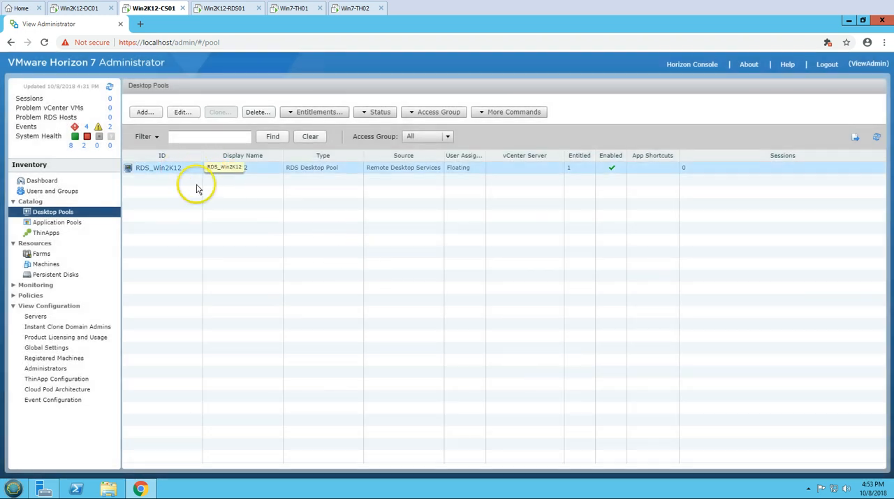
click(63, 255)
click(185, 175)
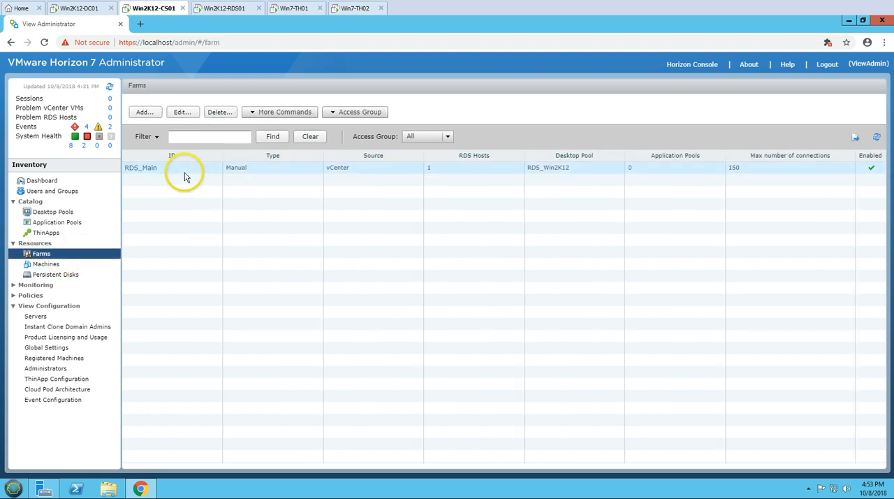
double_click(184, 175)
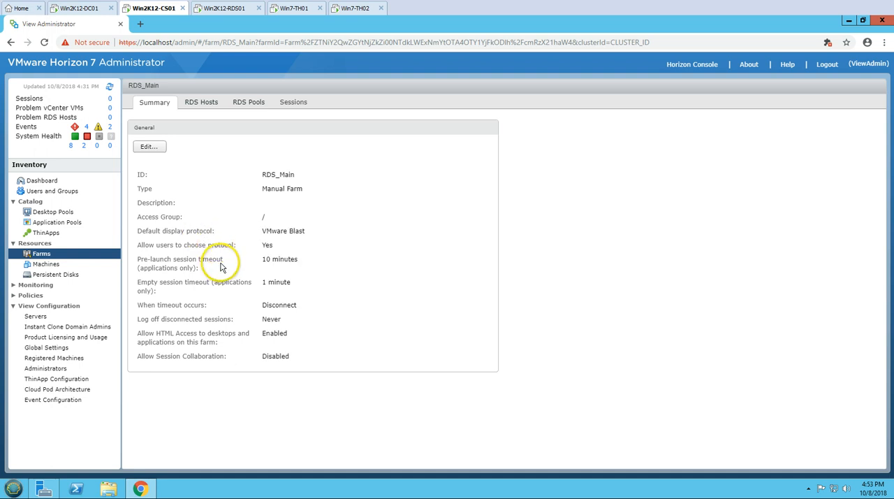
Review the RDS_Main farm's hosts, linked desktop pool and sessions, widening the user column to read and select the active session.
click(201, 103)
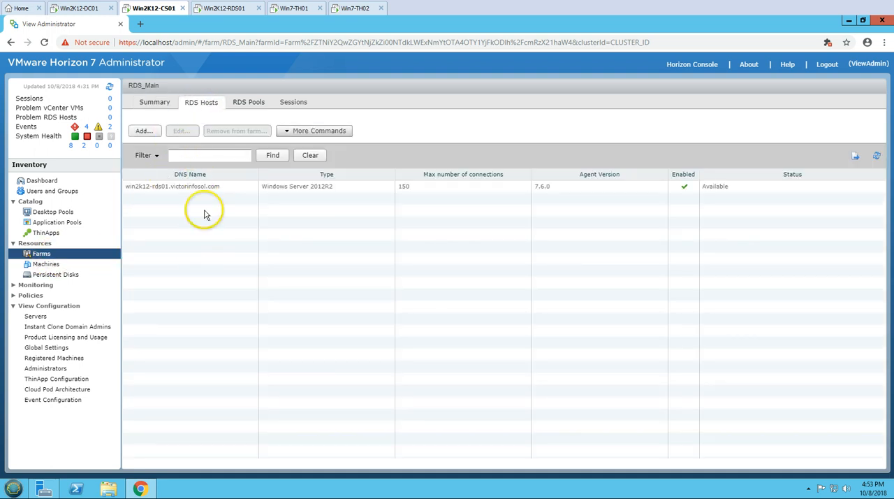
click(213, 187)
click(246, 104)
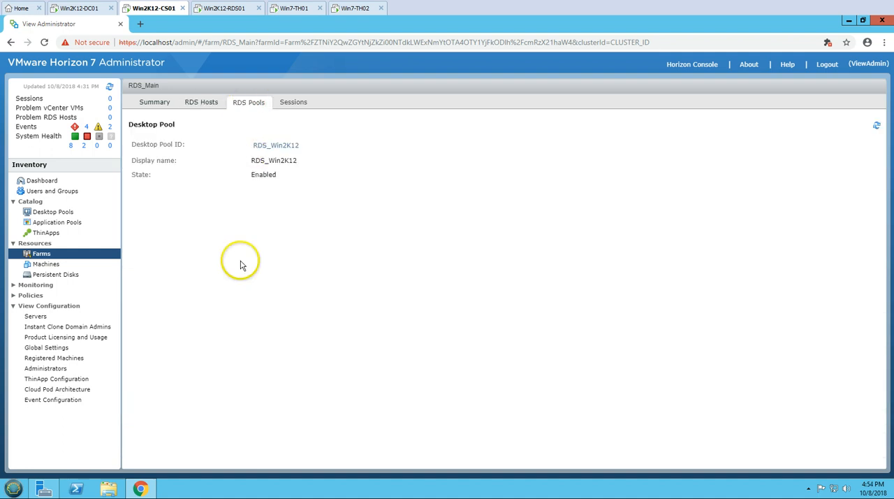
click(294, 104)
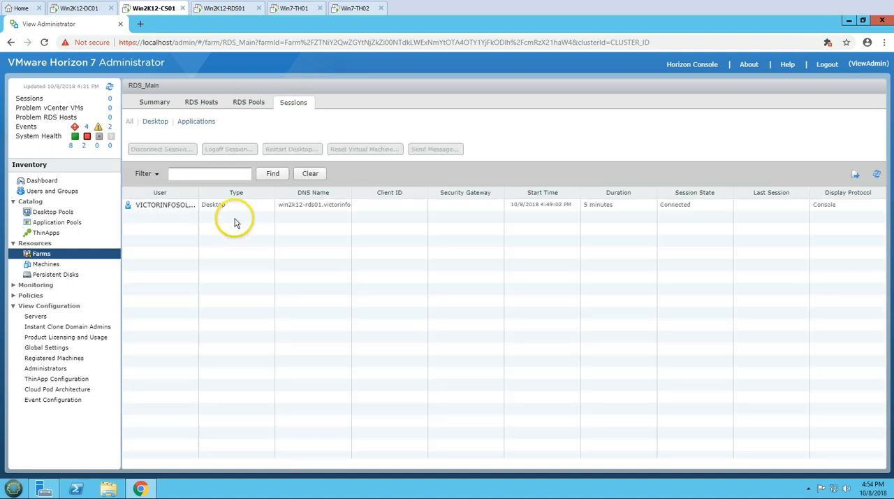
drag(200, 194, 246, 194)
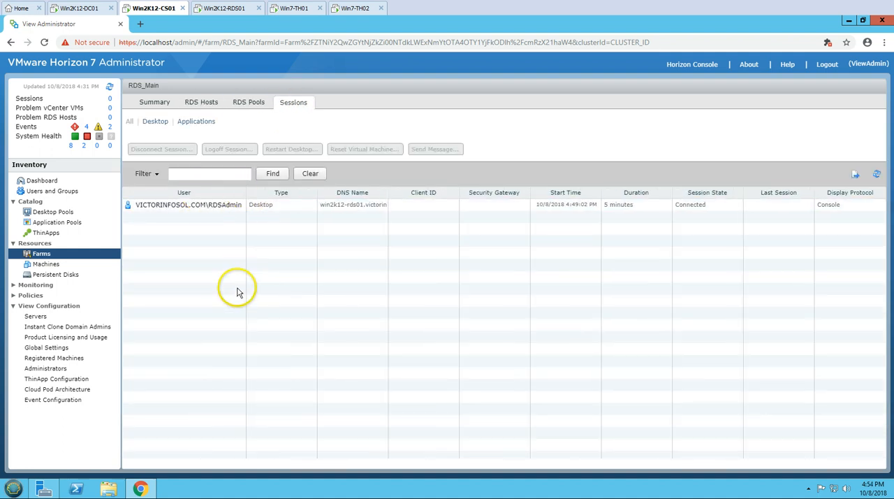
click(235, 205)
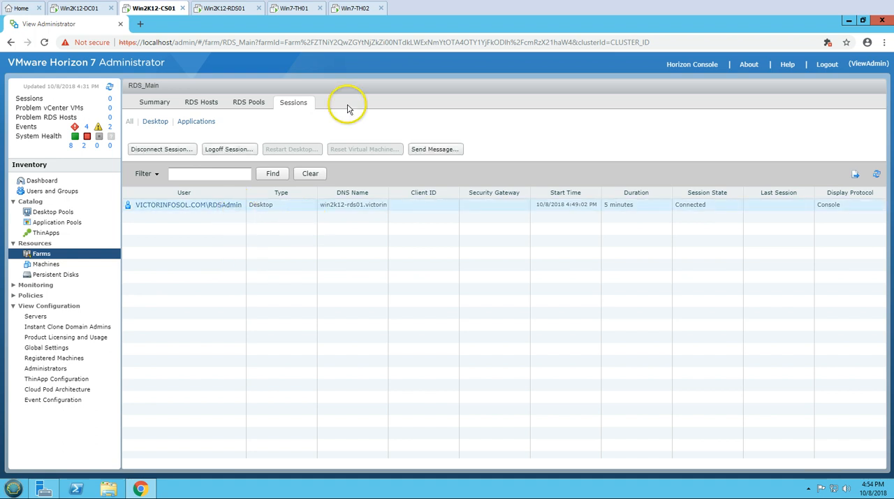
Check the Office Professional Plus 2016 installation progress on Win2K12-RDS01, then return to Win2K12-CS01.
click(230, 10)
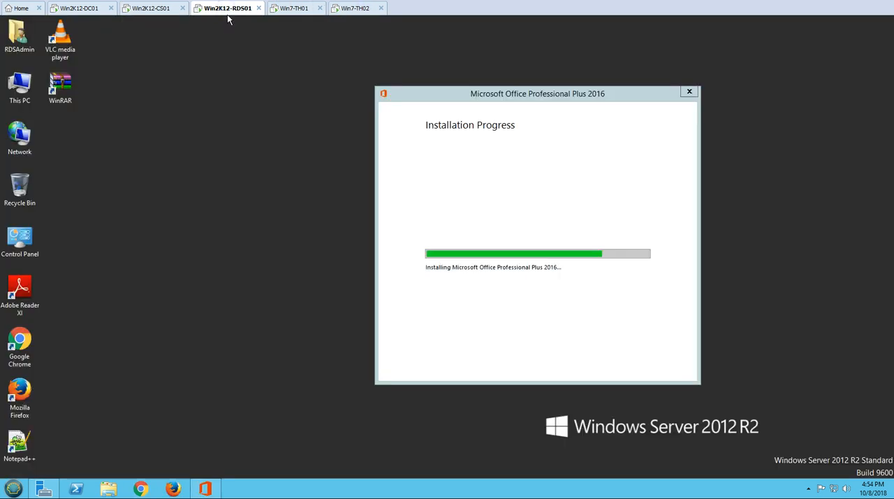
click(13, 489)
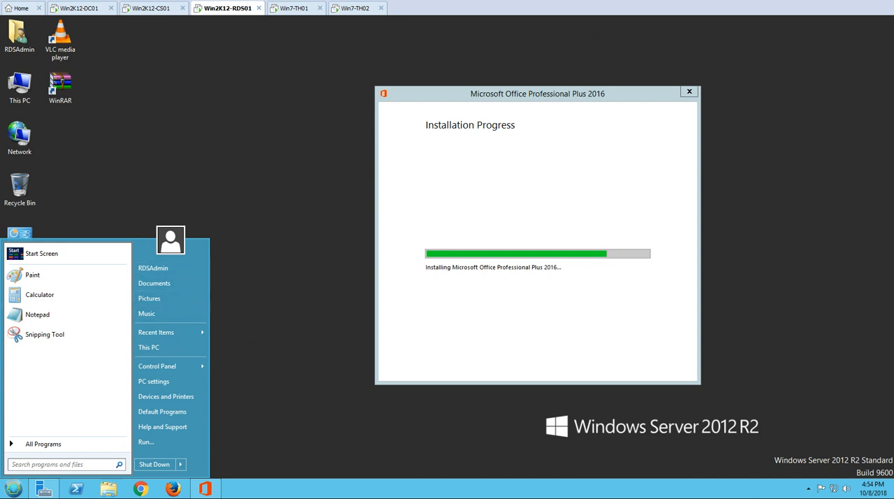
click(167, 161)
click(144, 8)
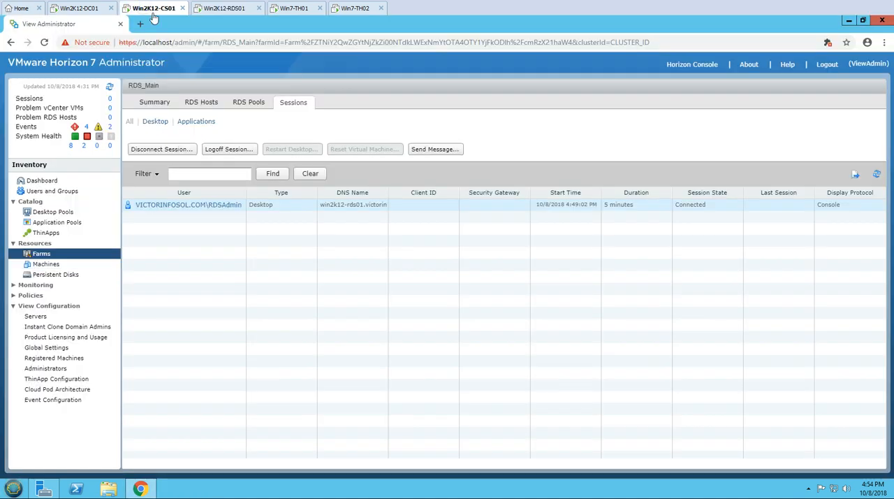
Open the desktop pools list and select the RDS_Win2K12 pool to review its entitlements and sessions.
click(46, 217)
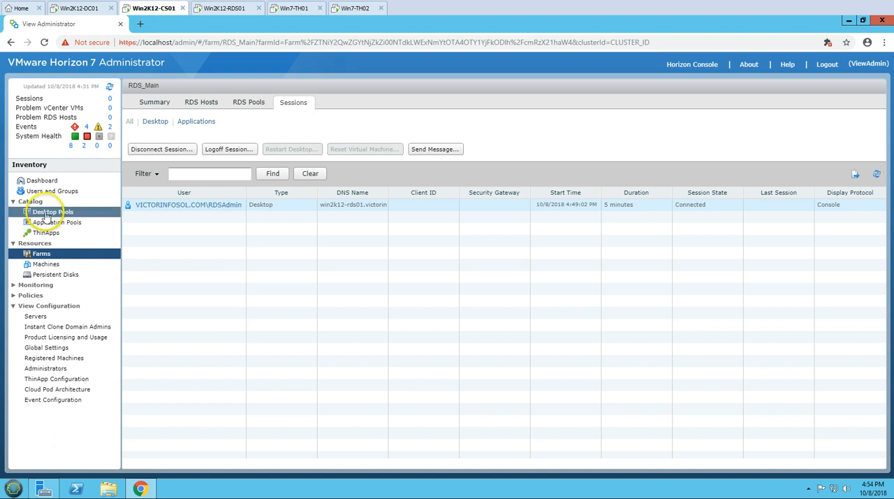
click(48, 215)
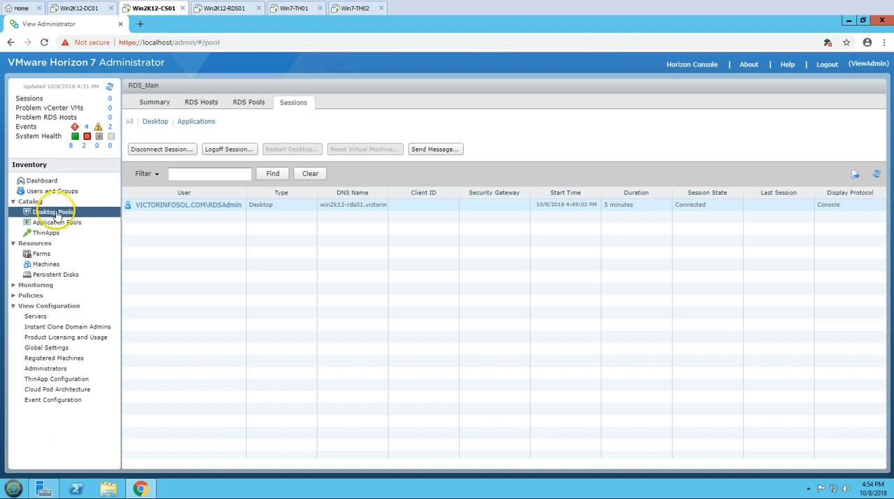
click(186, 168)
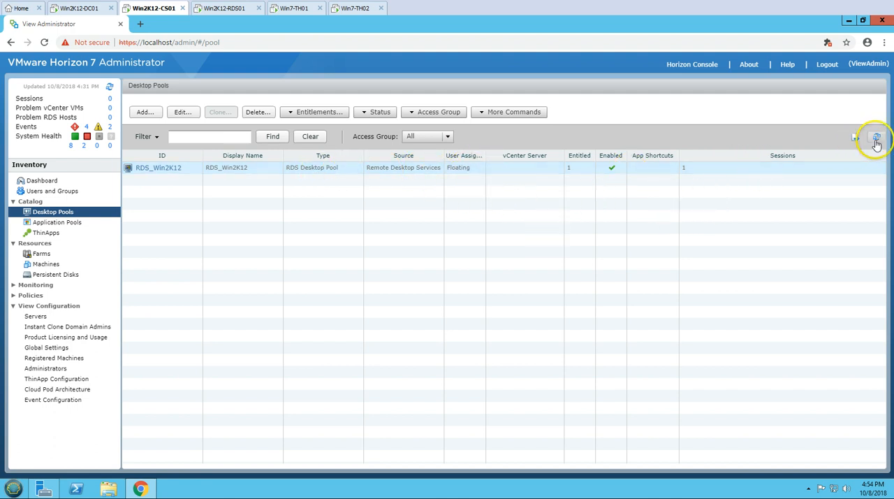
Search the entire directory for "domain users" and grant the Domain Users group remote access.
click(59, 191)
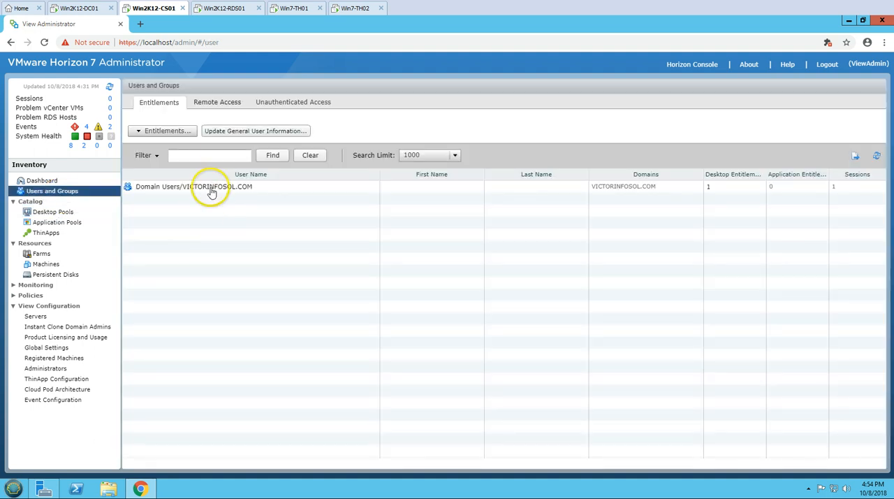
click(218, 102)
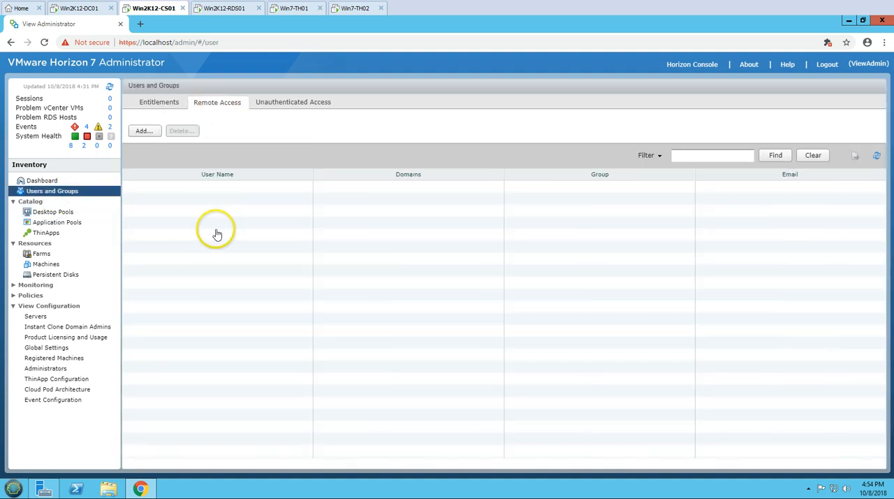
click(146, 131)
click(463, 217)
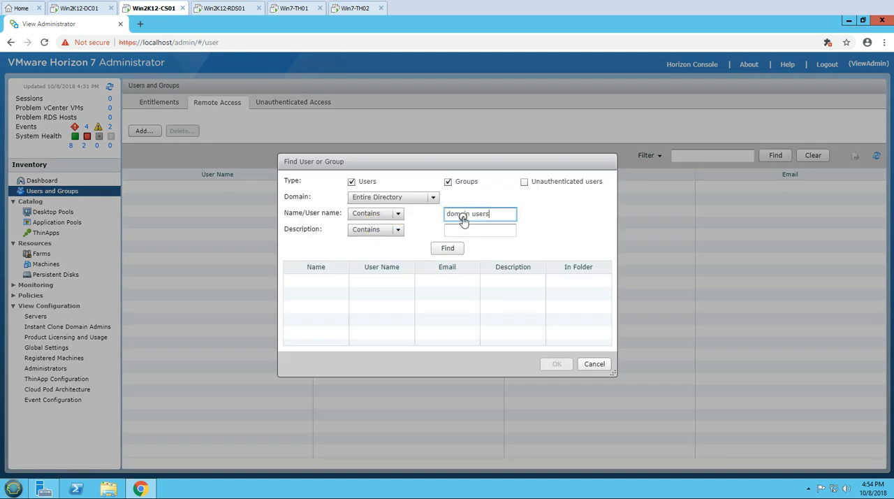
text(domain users)
key(Return)
click(404, 280)
click(563, 365)
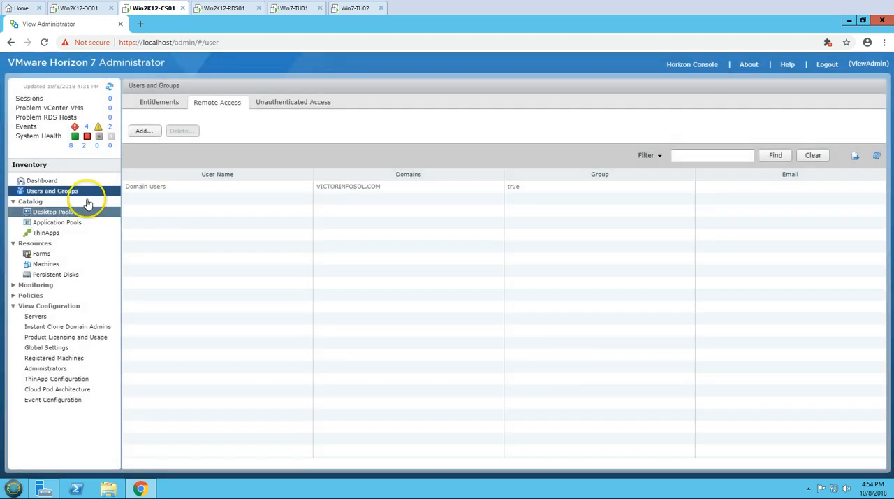
Check the health of the RDS_Main farm's host on the dashboard and the Office installation progress on Win2K12-RDS01.
click(60, 182)
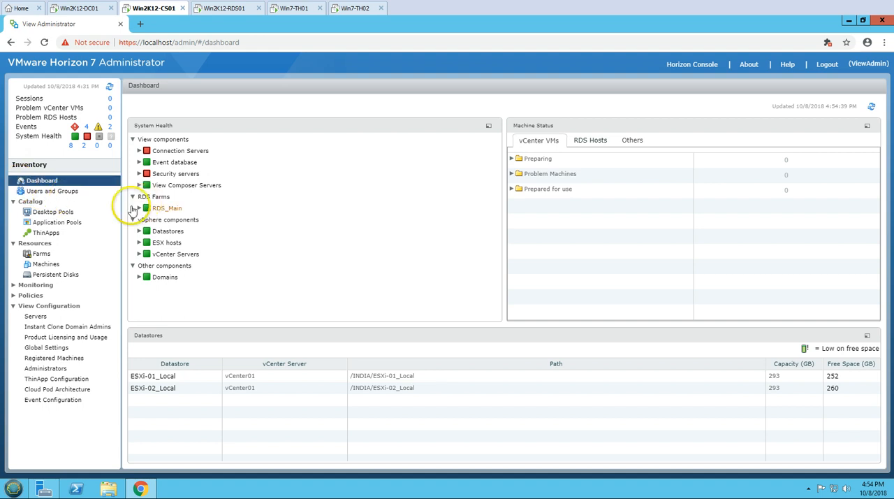
click(140, 208)
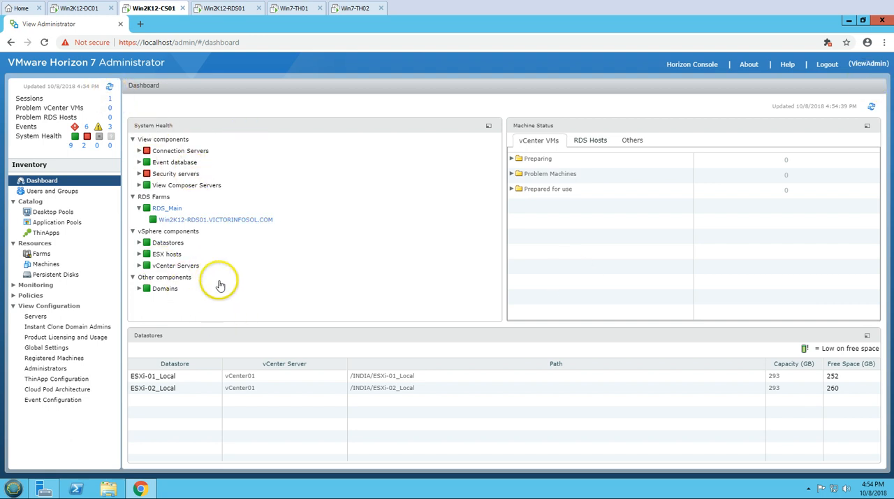
click(239, 9)
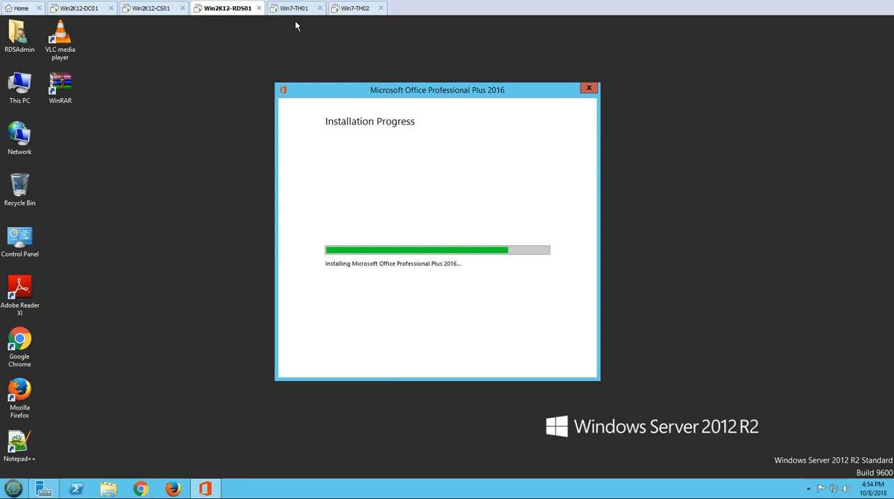
click(518, 232)
On Win7-TH01, continue the Horizon Client connection to Win2K12-CS01 despite the unverified server identity.
click(298, 9)
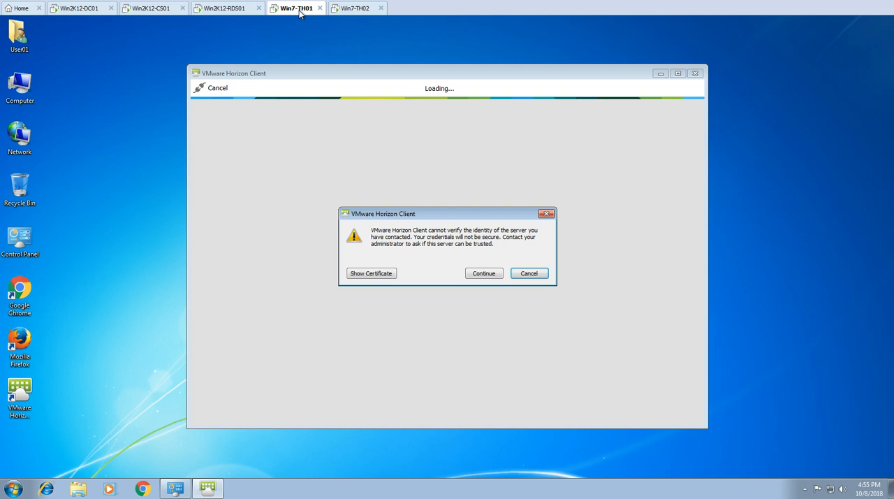
key(Left)
key(Return)
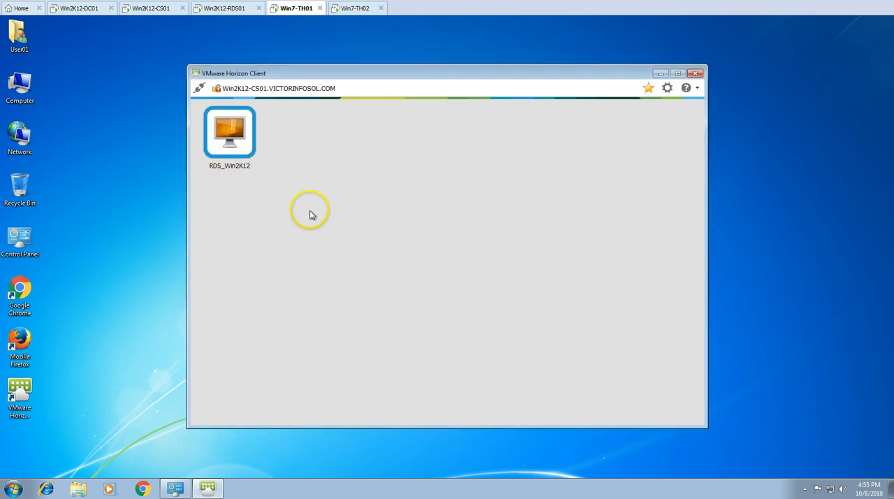
On Win7-TH02, close the System window and connect VMware Horizon Client to Win2k12-CS01, accepting the unverified server identity.
click(357, 9)
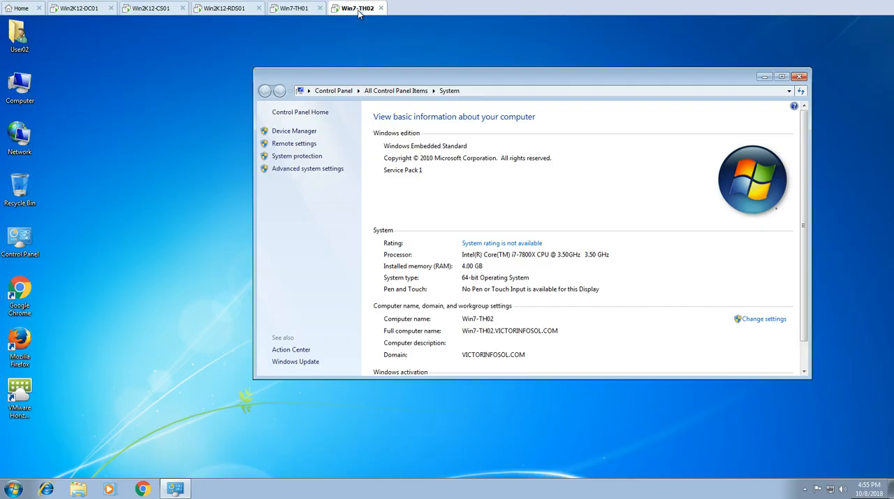
click(799, 77)
double_click(19, 398)
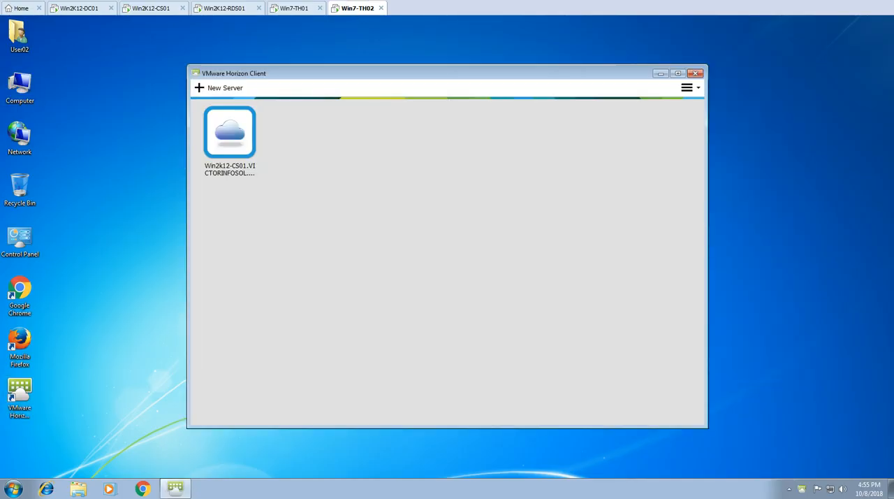
double_click(229, 133)
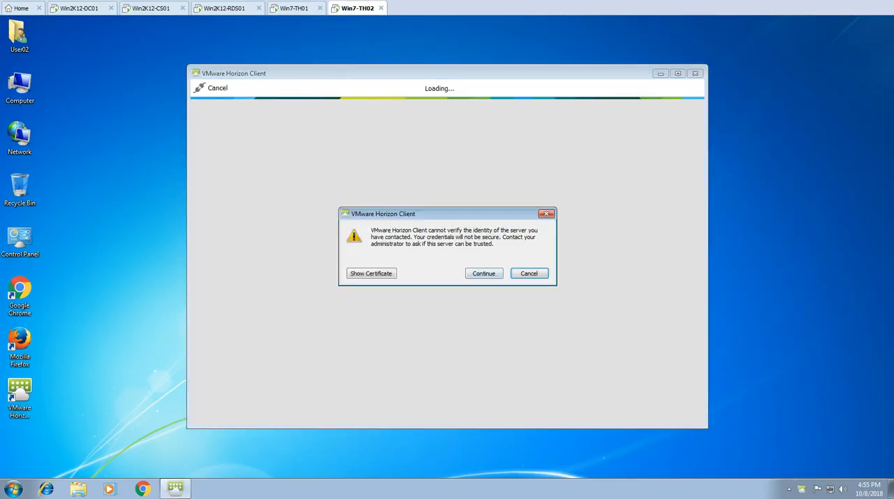
click(484, 273)
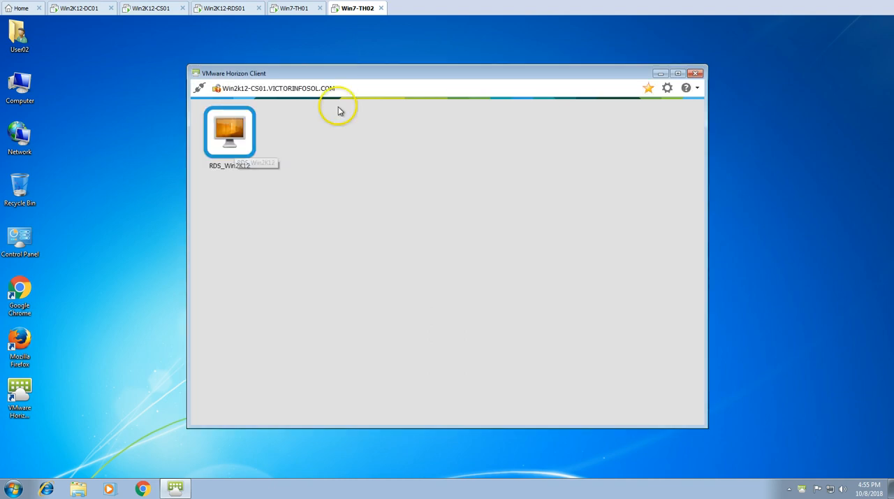
Return to Win2K12-RDS01 and close the Office Professional Plus 2016 setup without continuing online.
click(294, 8)
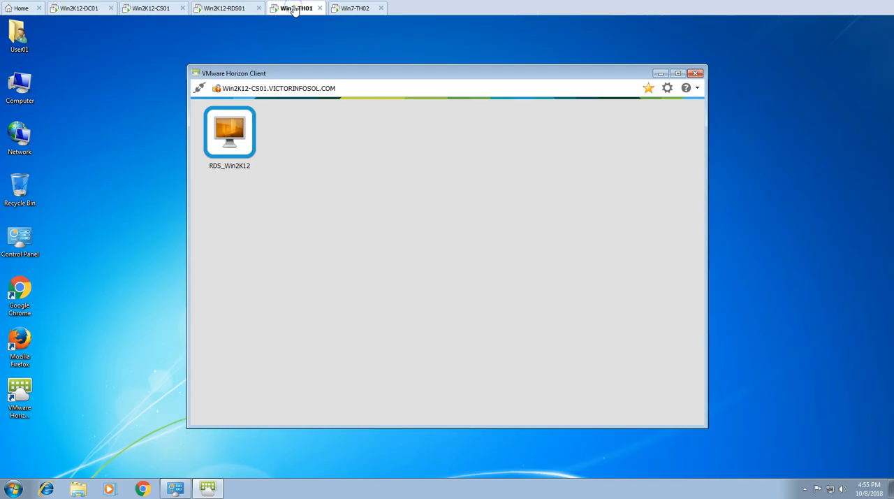
click(220, 8)
click(158, 9)
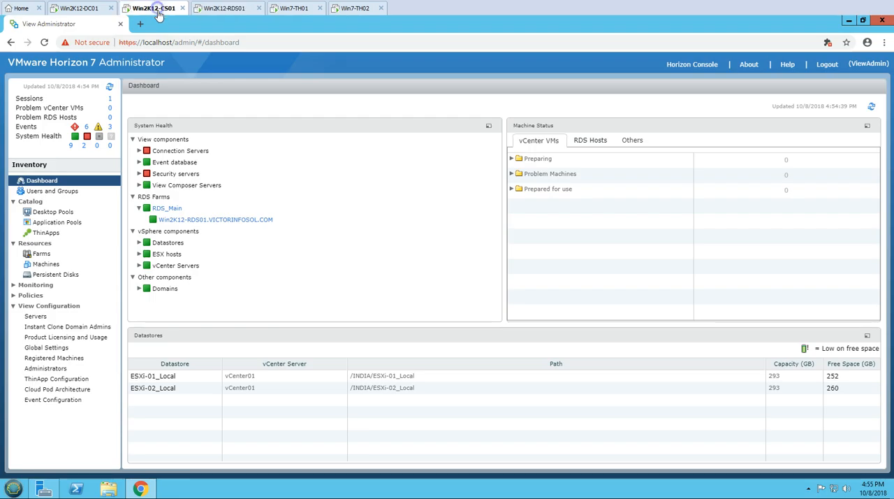
click(222, 9)
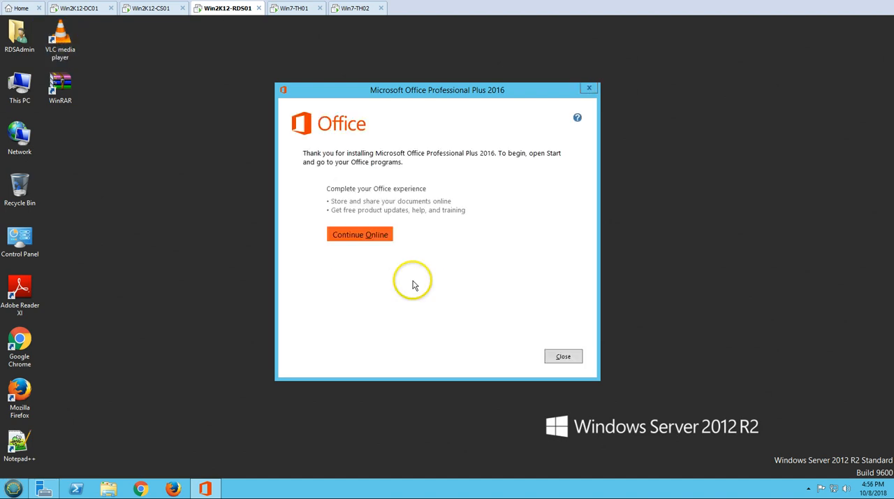
key(alt+c)
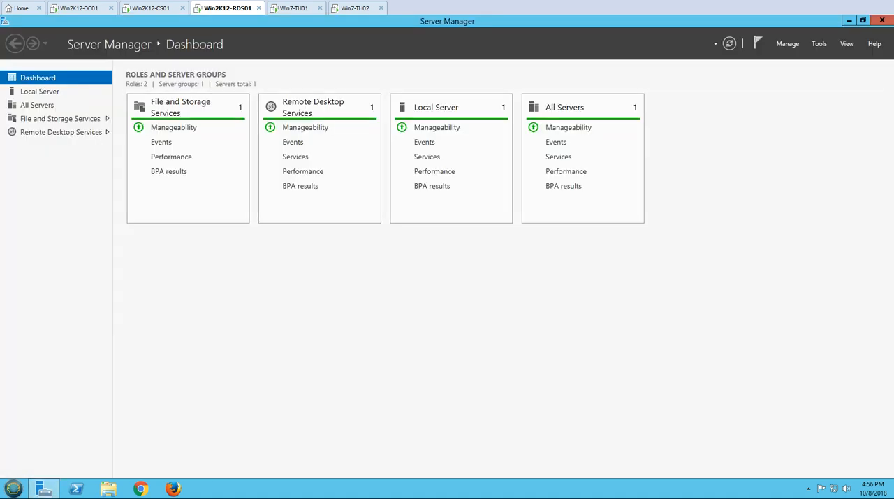
Restart the Win2K12-RDS01 server.
key(super)
key(Right)
key(Right)
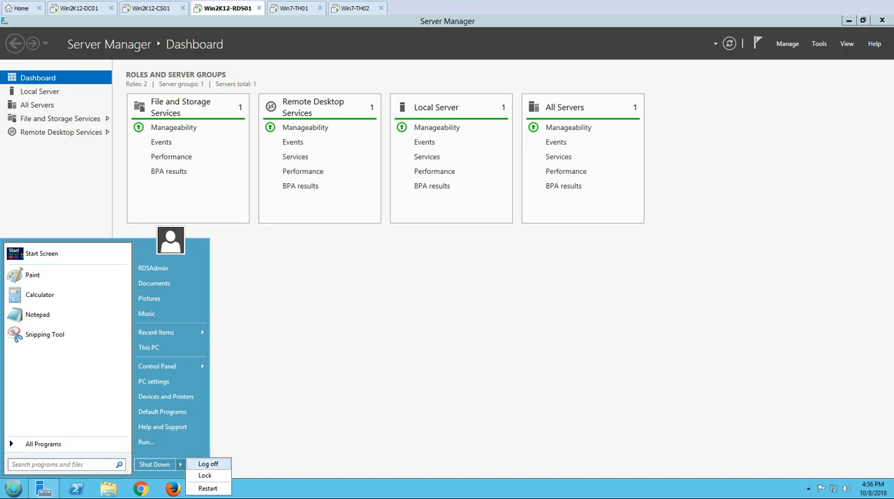
key(Down)
key(Down)
key(Return)
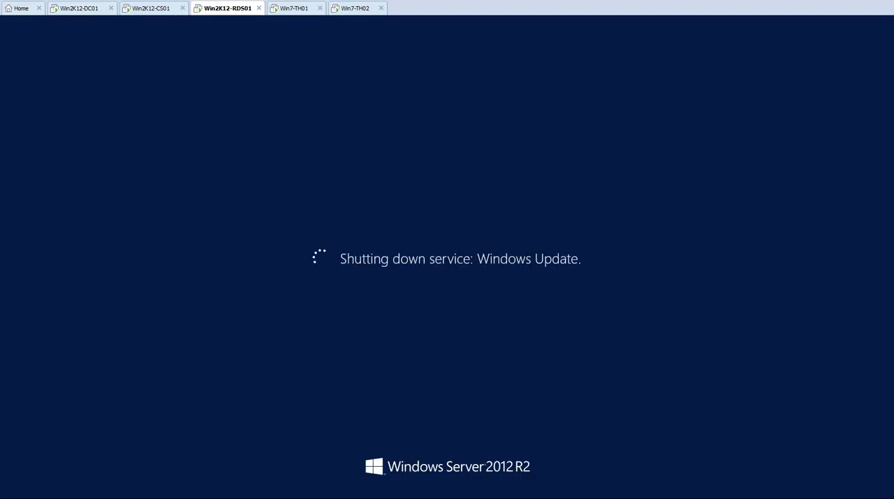
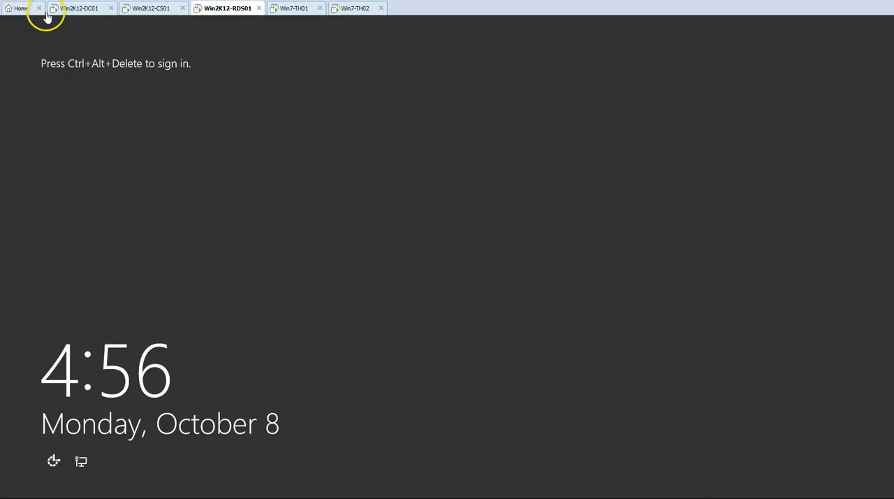
Sign in to the restarted Win2K12-RDS01 server as RDSAdmin, entering the account password.
right_click(221, 9)
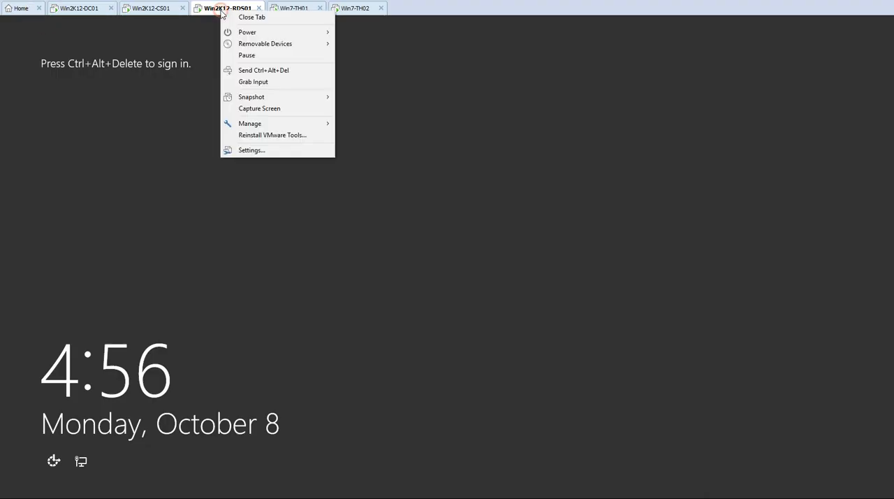
click(252, 73)
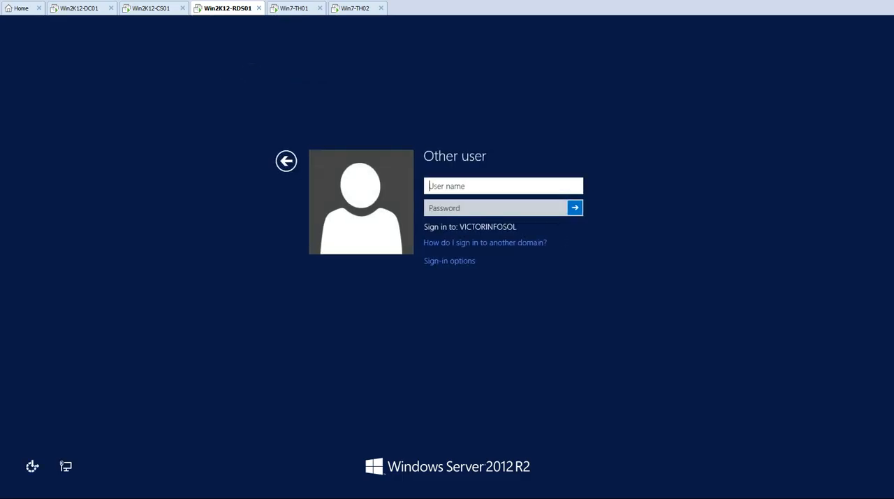
text(RDSAdmin)
key(Tab)
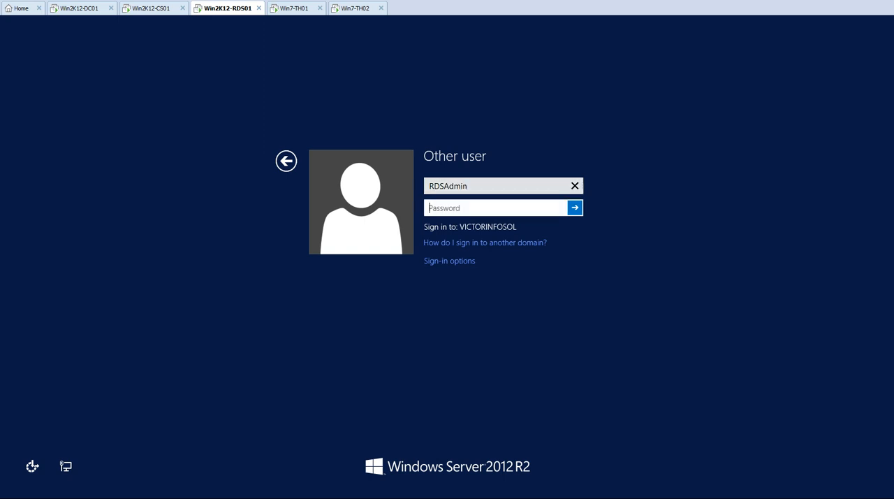
key(Return)
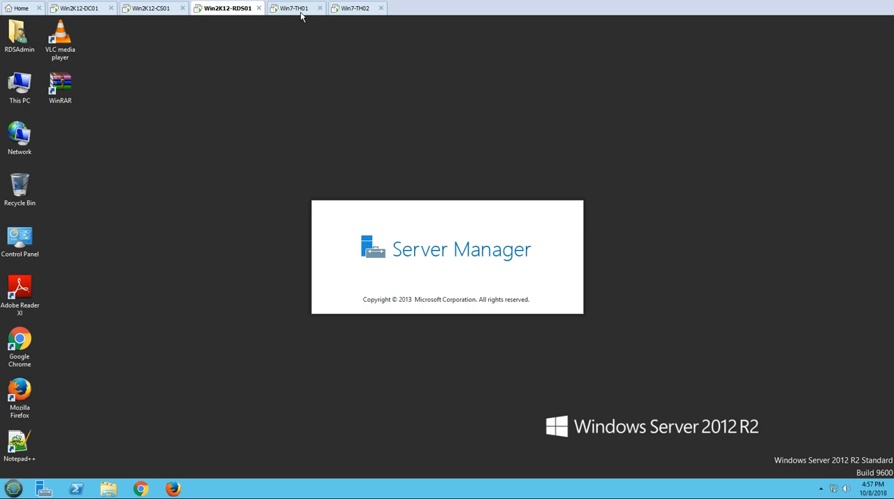
Examine the service alerts for All Servers in Server Manager and close the Services Detail View.
click(566, 378)
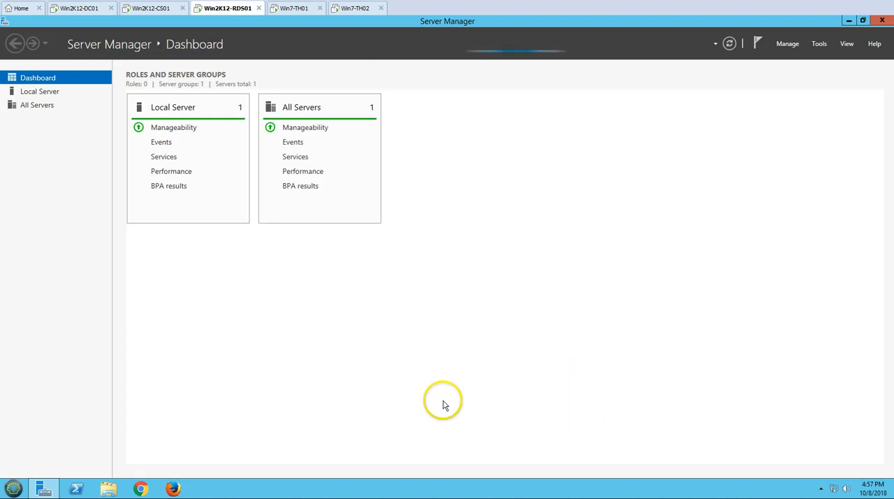
click(309, 158)
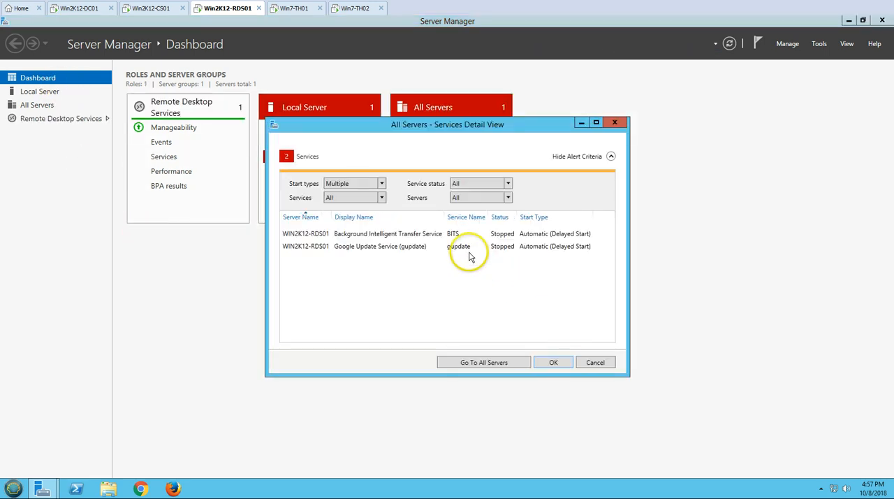
click(614, 123)
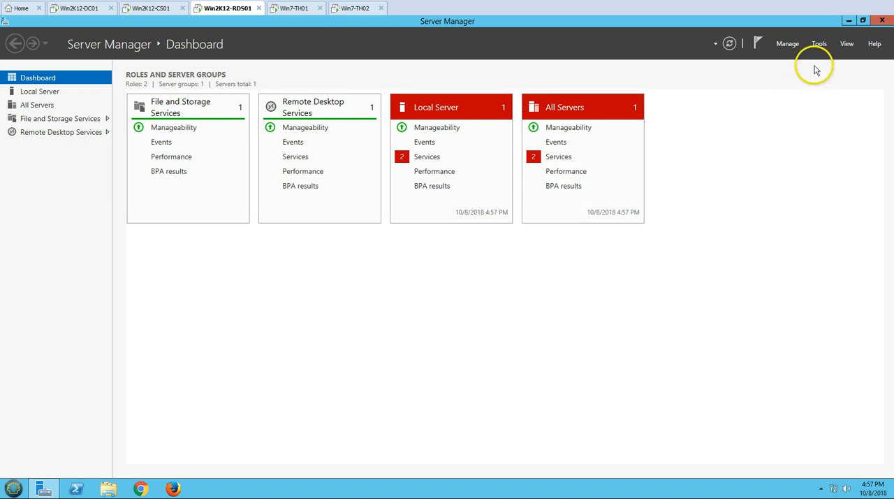
Open the Services console and set the startup type of Google Update Service (gupdate) to Disabled.
click(819, 43)
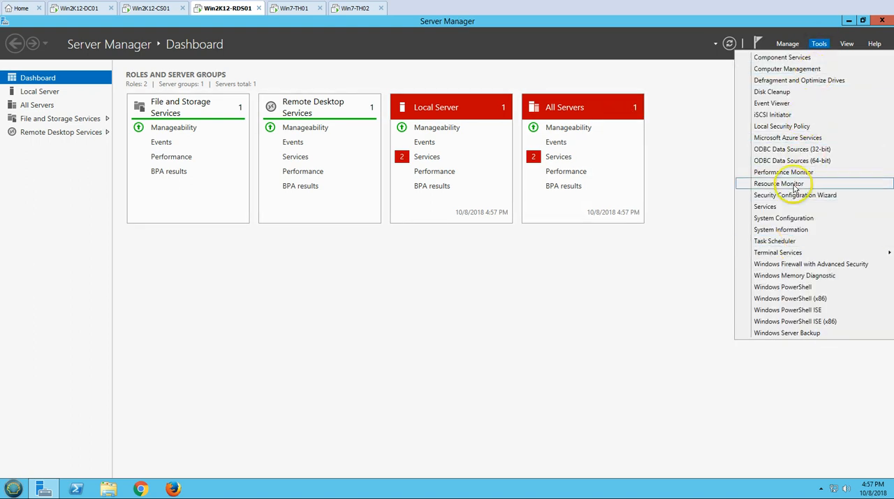
click(773, 207)
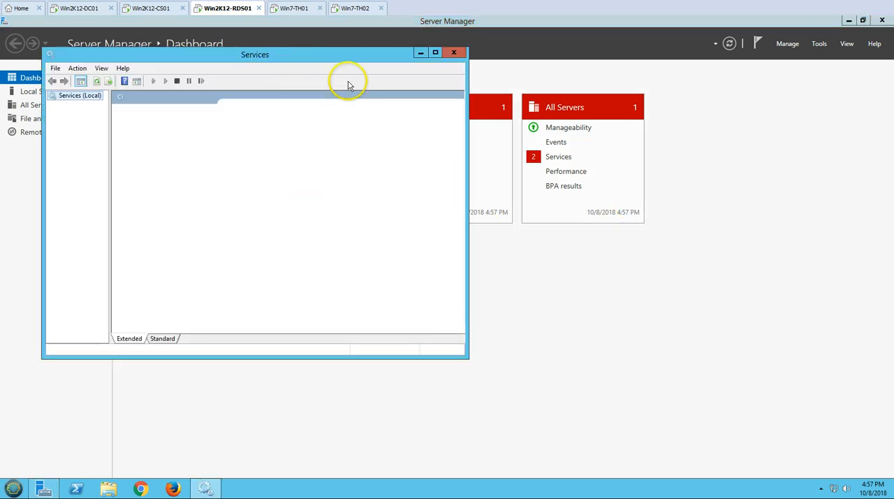
double_click(331, 54)
click(276, 223)
key(g)
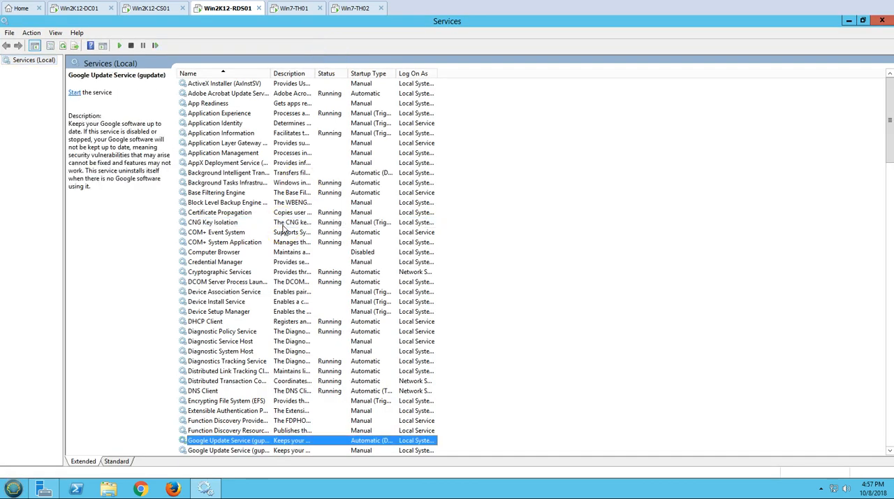
scroll(356, 303, down, 6)
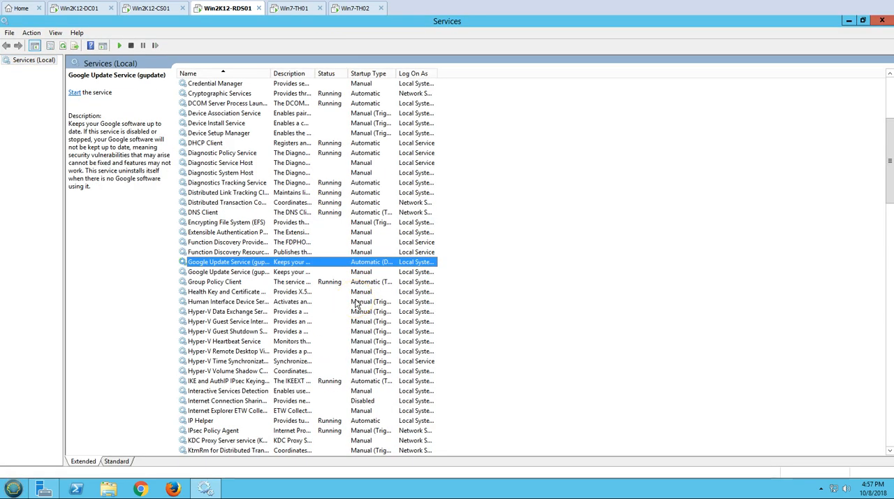
key(Return)
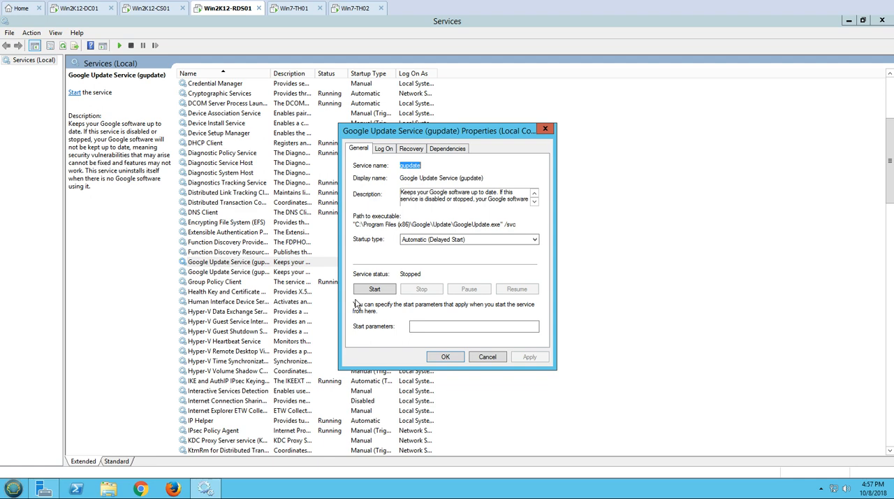
click(535, 240)
click(469, 270)
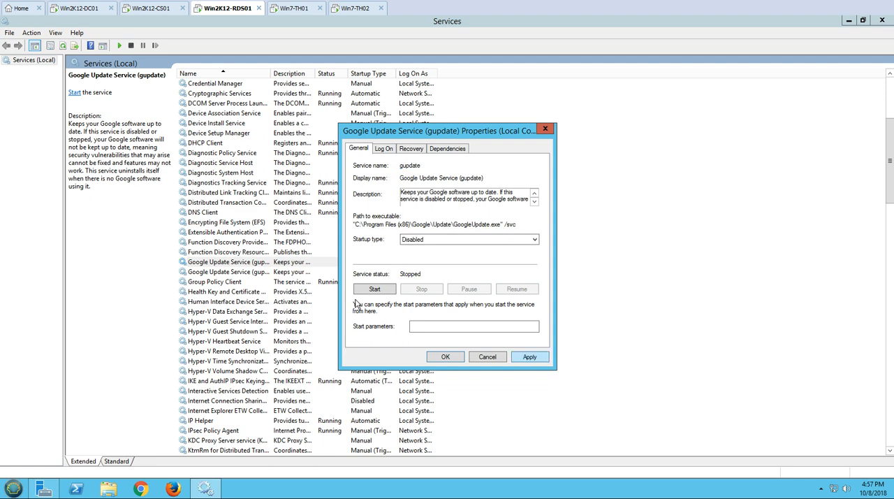
click(529, 358)
click(445, 356)
Sort the services by startup type, set Background Intelligent Transfer Service to Automatic startup, and close the Services console.
click(368, 74)
click(366, 243)
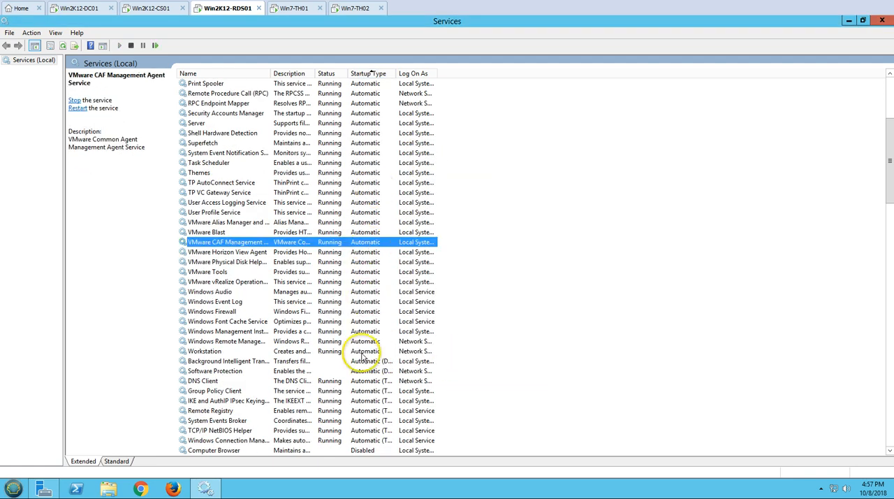
double_click(321, 362)
click(433, 239)
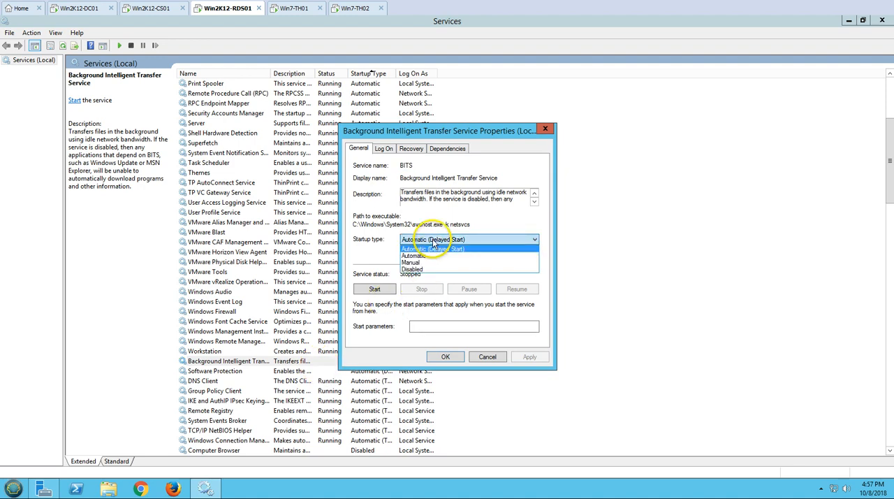
click(414, 256)
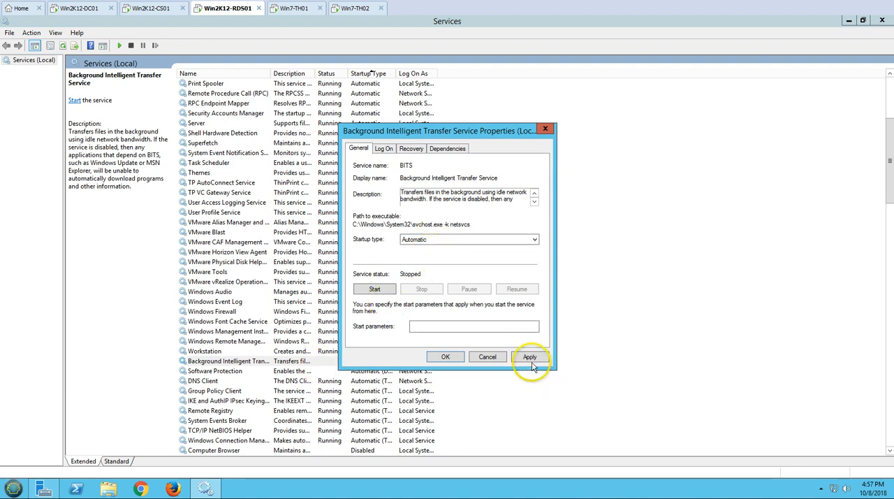
click(529, 357)
click(442, 357)
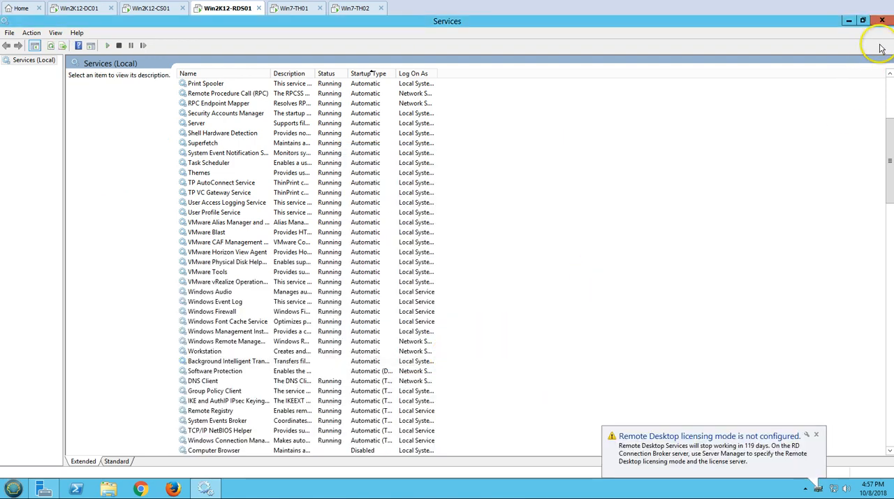
click(882, 21)
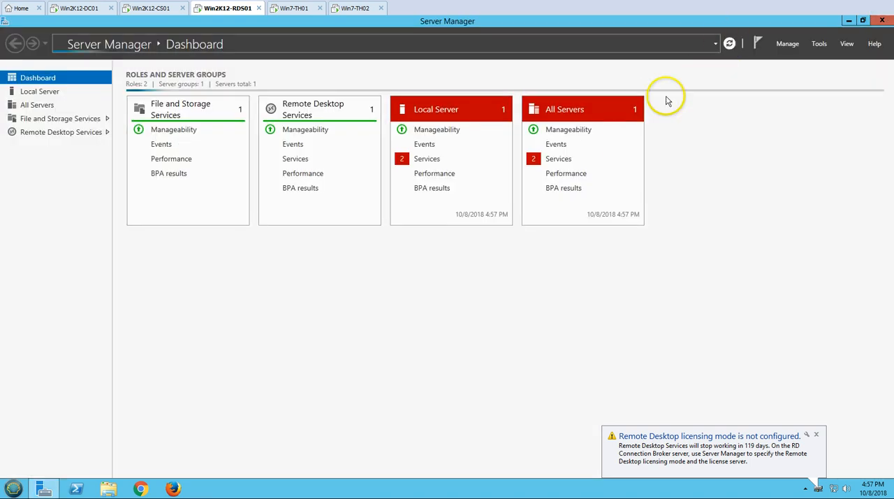
Start Background Intelligent Transfer Service from the All Servers service alerts and refresh the Server Manager dashboard.
click(558, 159)
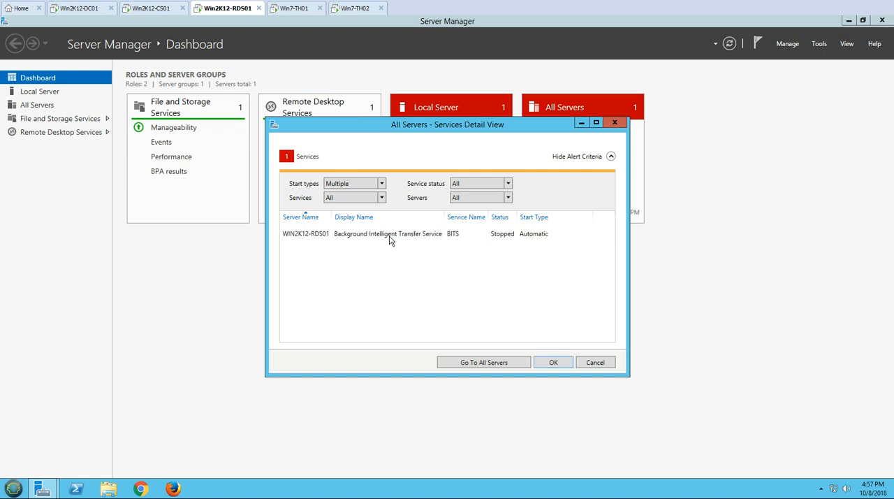
right_click(402, 234)
click(422, 239)
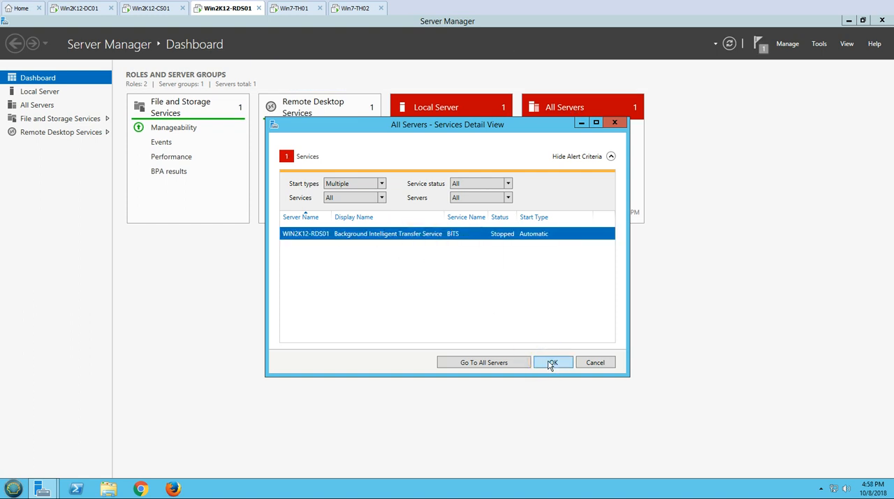
click(552, 363)
click(730, 44)
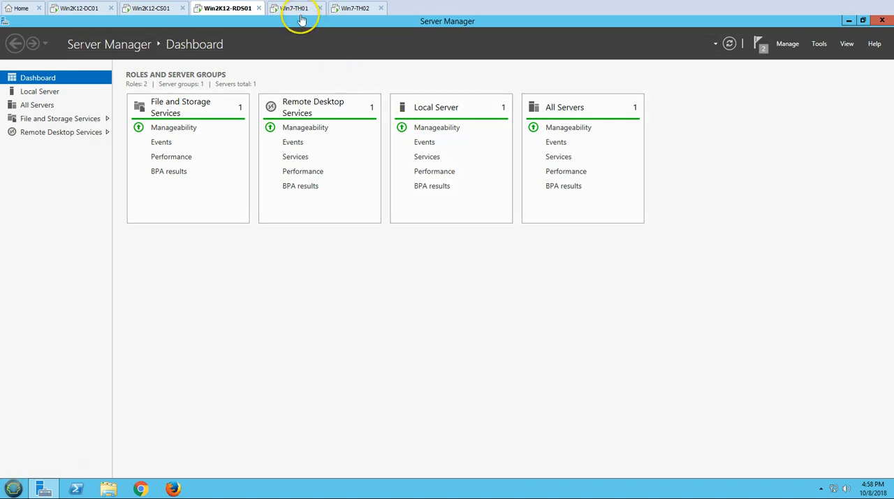
Switch to Win7-TH01 and cancel the rejected desktop connection in VMware Horizon Client.
click(304, 13)
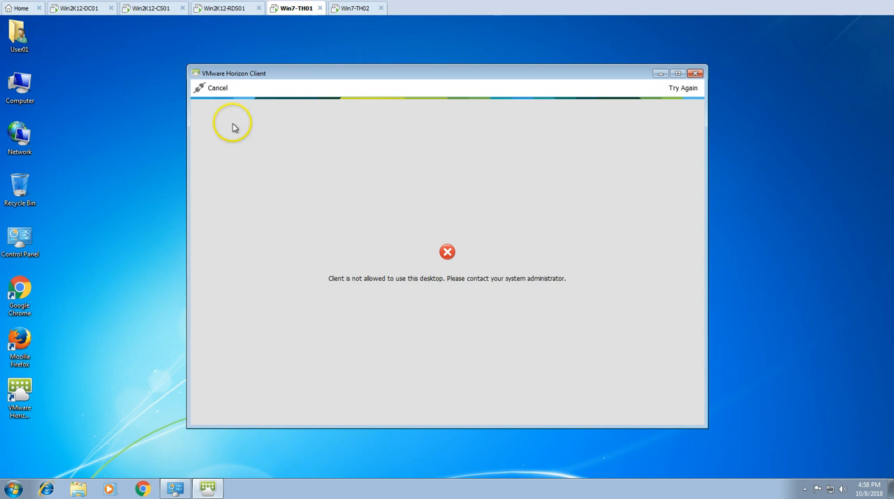
click(214, 89)
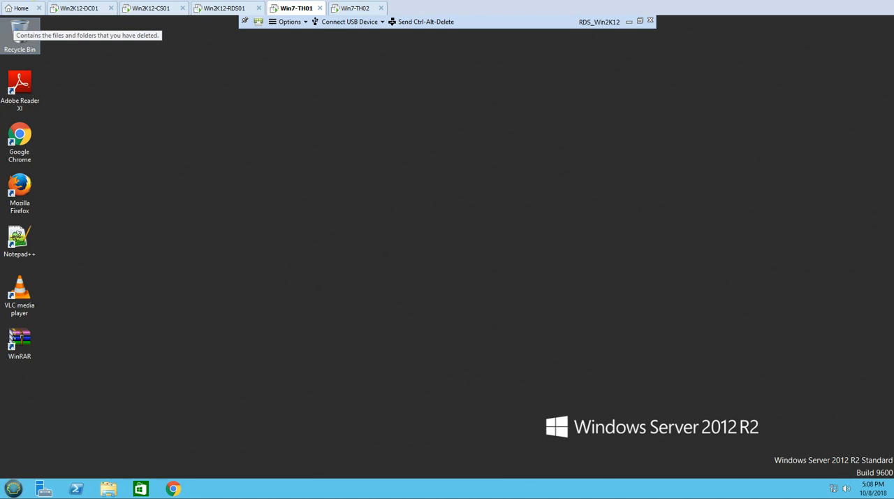
Switch to Win7-TH02 and log on as User02 with the account password.
click(360, 7)
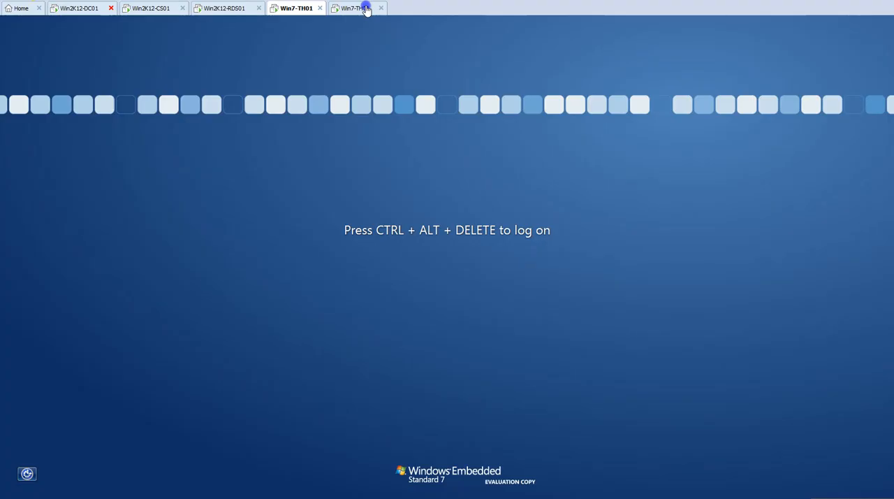
right_click(365, 8)
click(393, 63)
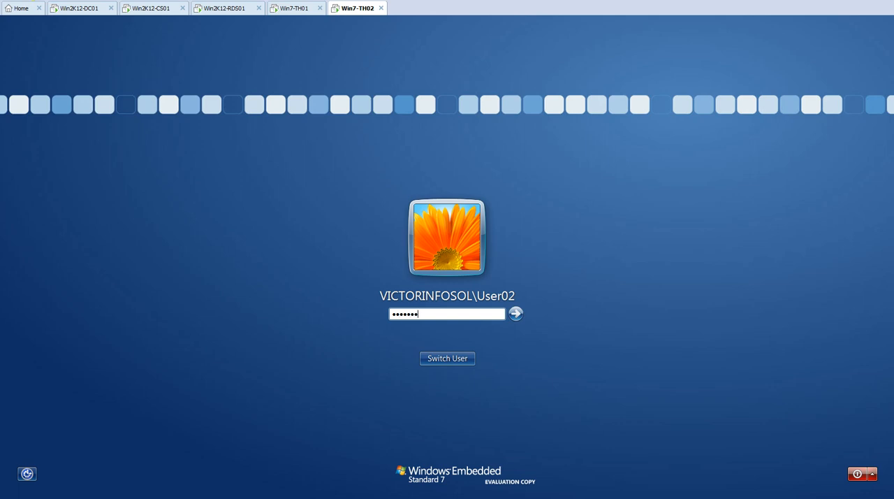
key(Return)
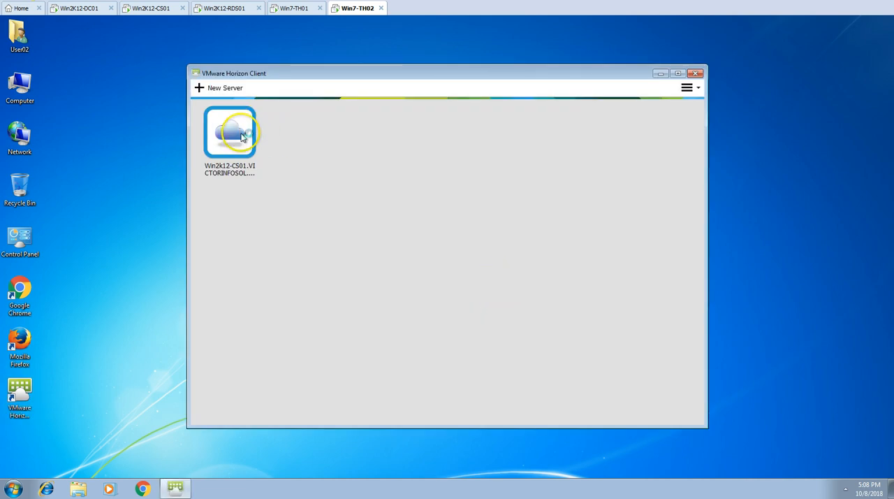
Connect VMware Horizon Client to Win2k12-CS01 despite the unverified server identity and launch the RDS_Win2K12 desktop.
double_click(241, 133)
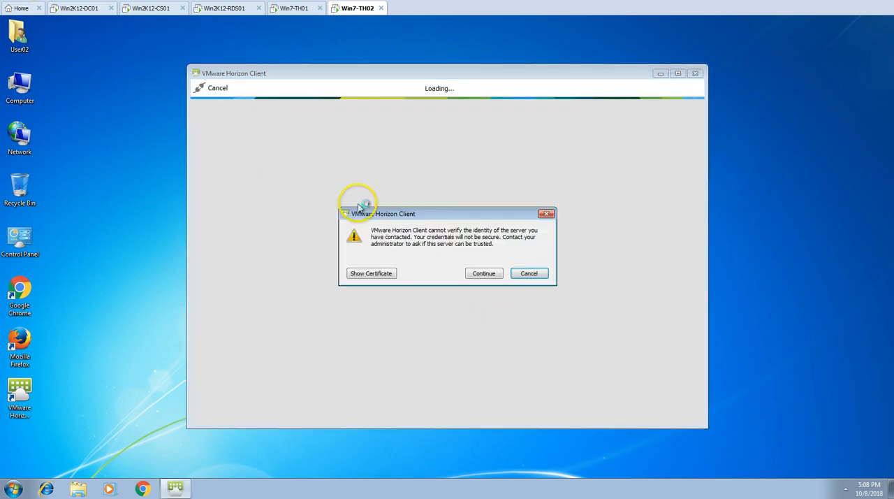
click(483, 273)
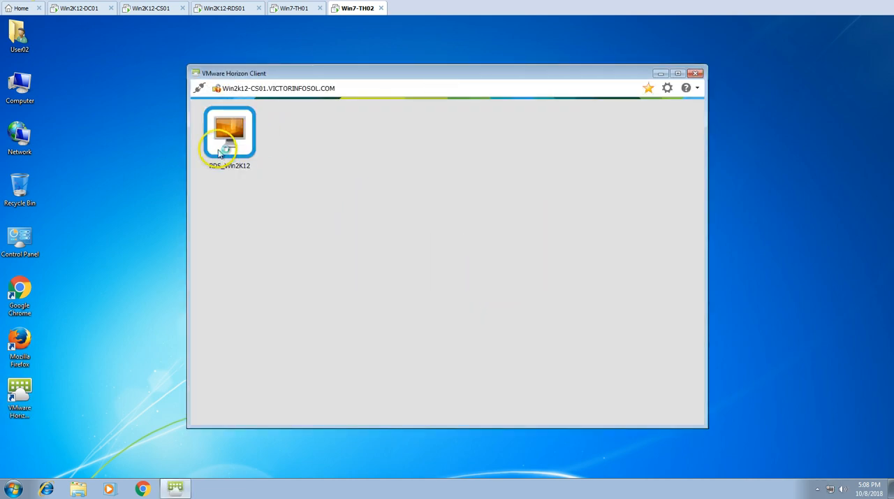
double_click(228, 143)
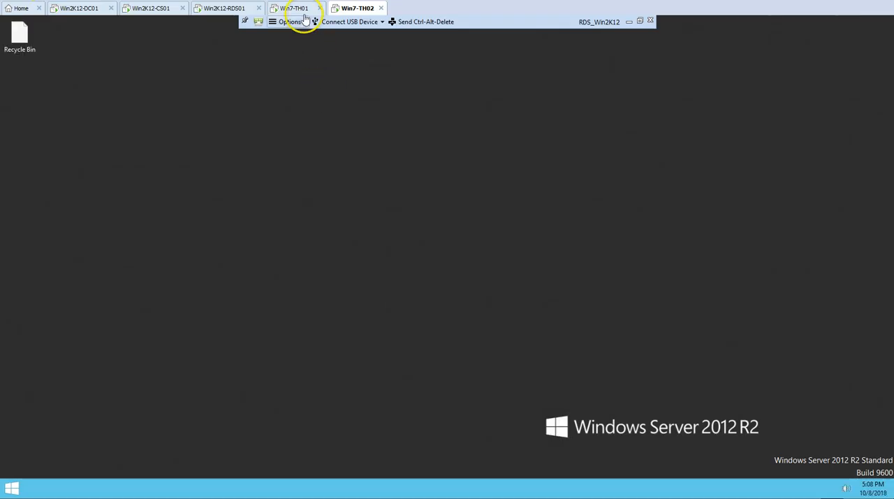
In Win7-TH01's RDS_Win2K12 session, run hostname and whoami in a Command Prompt and move its window toward the middle of the desktop.
click(303, 13)
key(super)
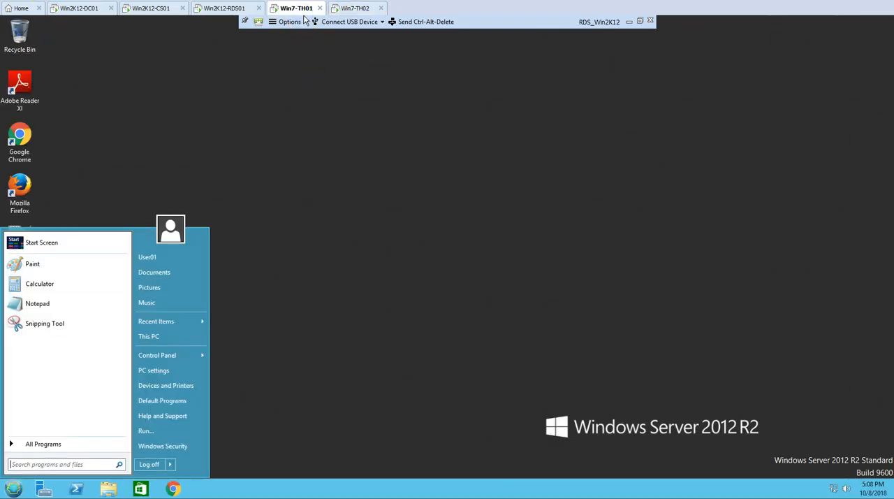
text(cmd)
key(Return)
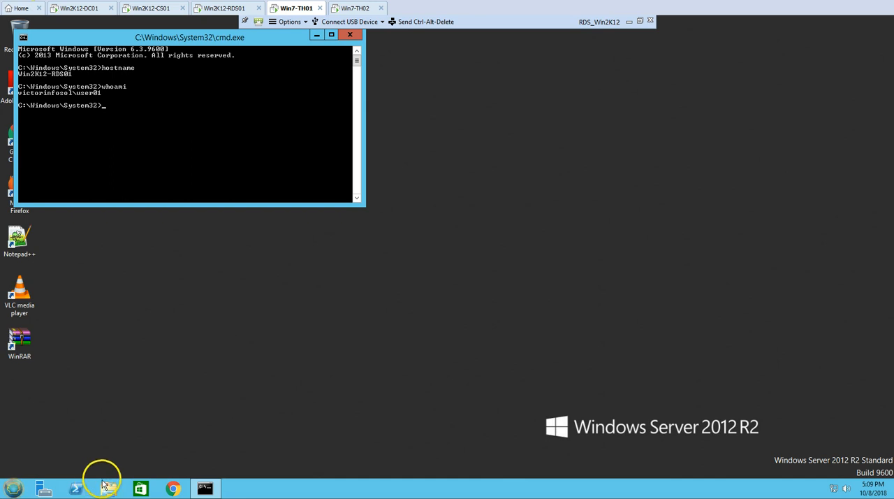
drag(154, 35, 374, 79)
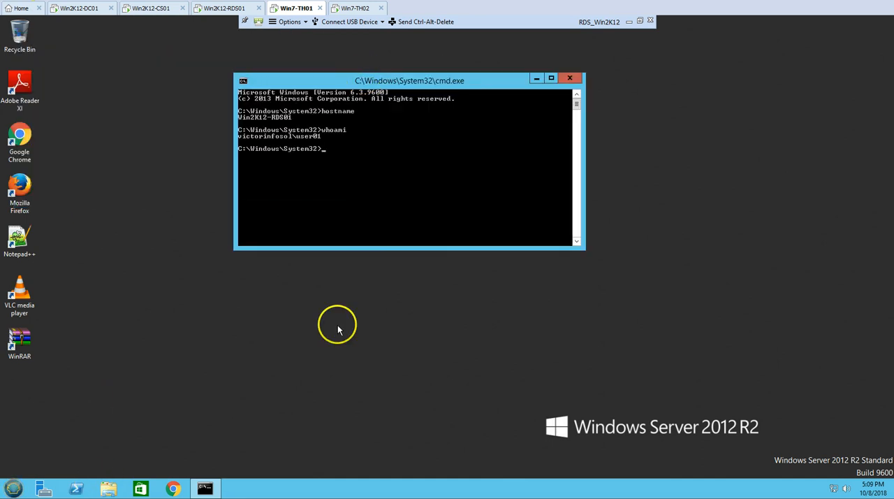
Open Programs and Features in the RDS_Win2K12 session to examine the installed applications.
click(14, 488)
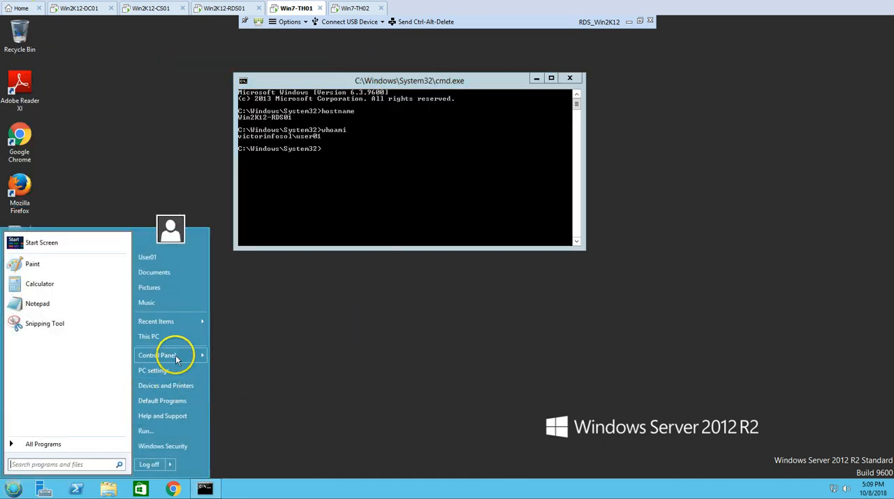
mouse_move(176, 356)
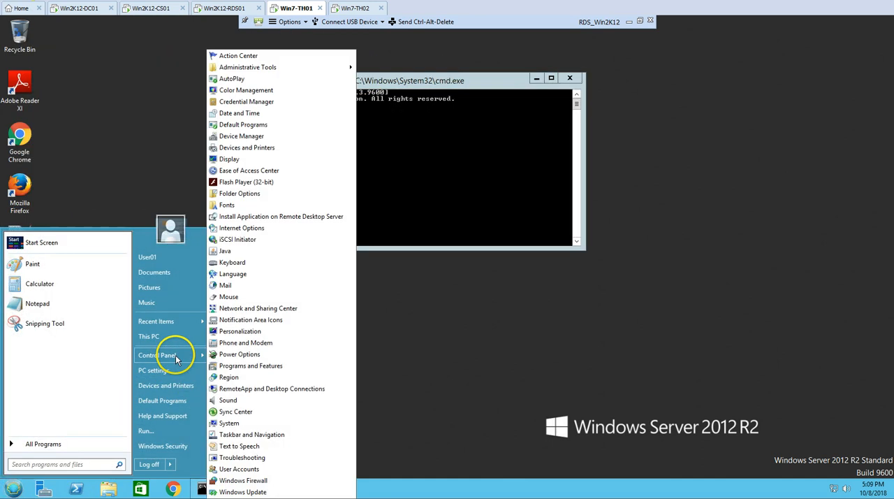
click(267, 366)
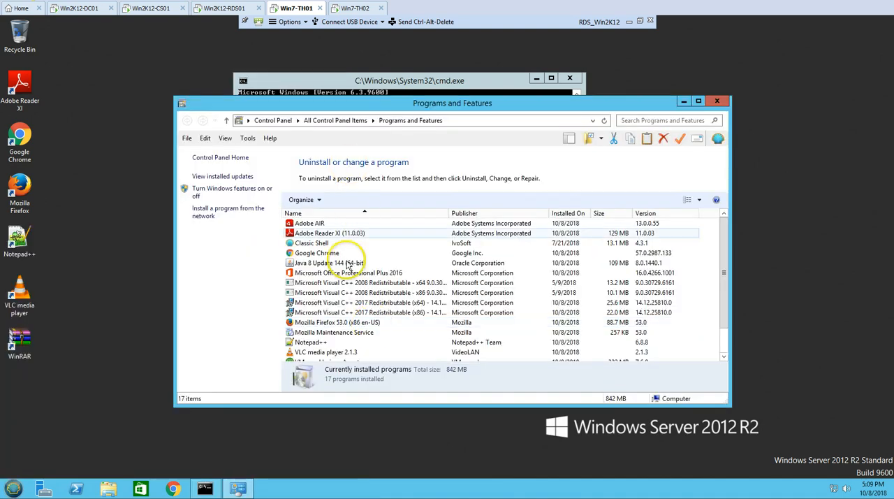
Look through the full list of installed programs in Programs and Features.
click(342, 283)
scroll(346, 287, down, 1)
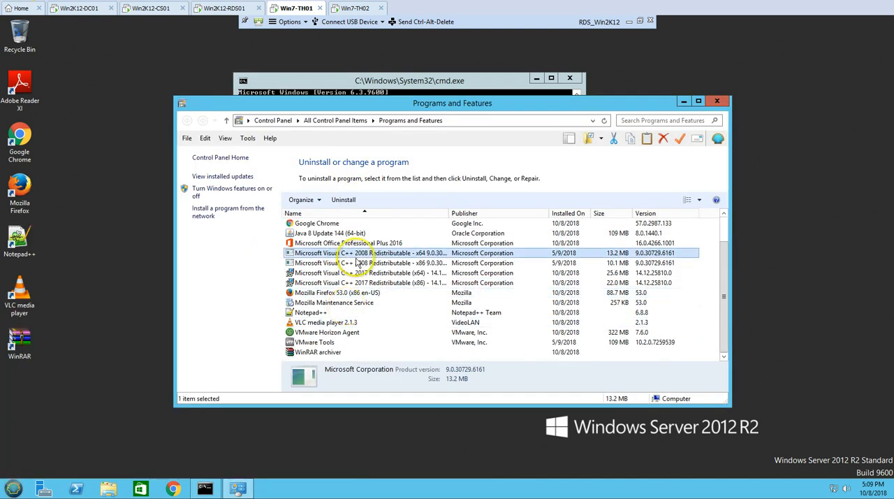
scroll(355, 262, up, 1)
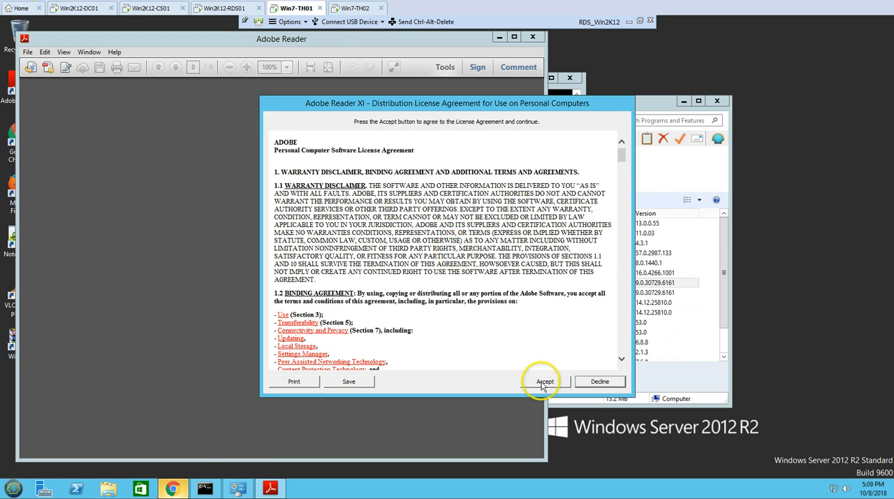
Accept the Adobe Reader XI license agreement and confirm its default PDF application prompt, refusing the administrator elevation.
click(544, 381)
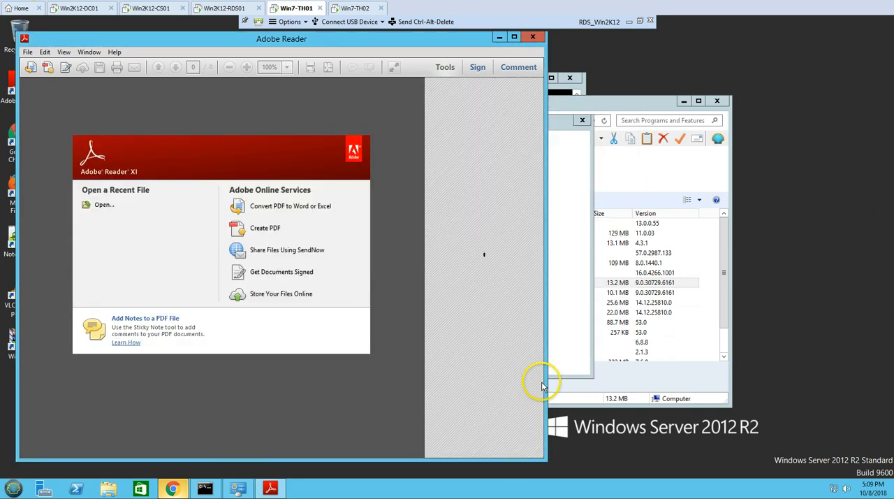
click(500, 37)
click(14, 487)
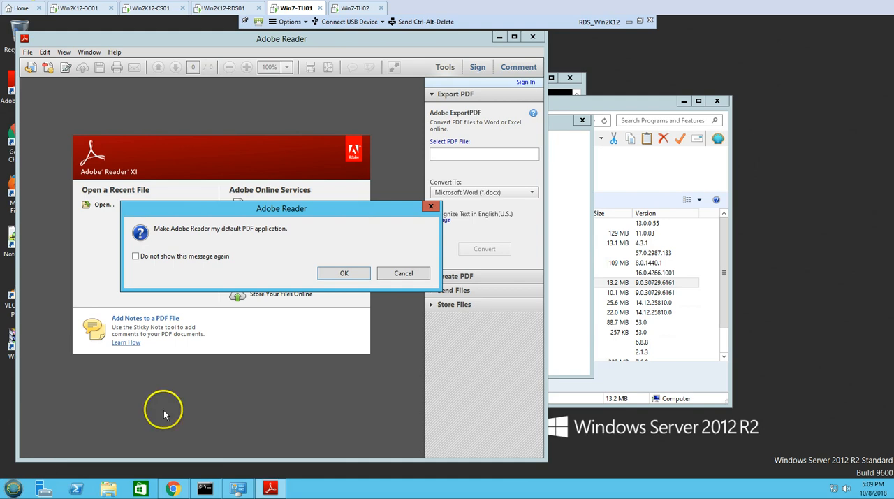
click(190, 257)
click(344, 273)
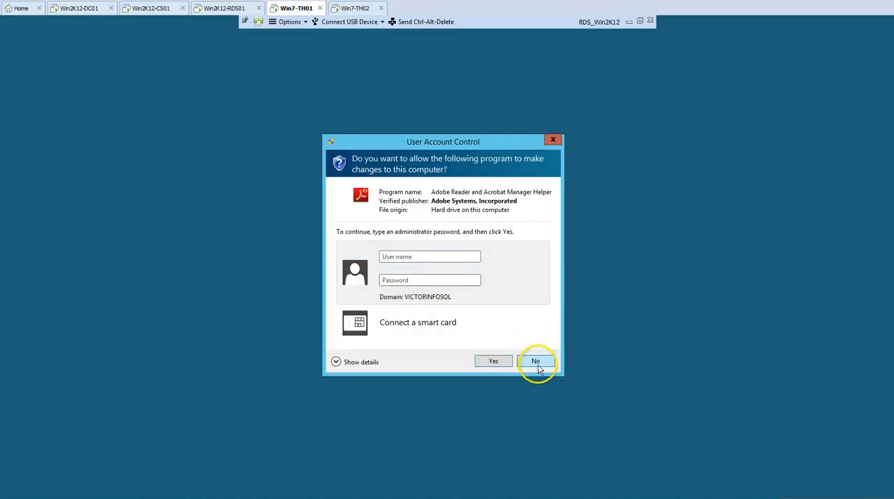
click(535, 361)
Find and launch Word, create a blank document and accept the Microsoft Office license agreement.
click(14, 488)
text(word)
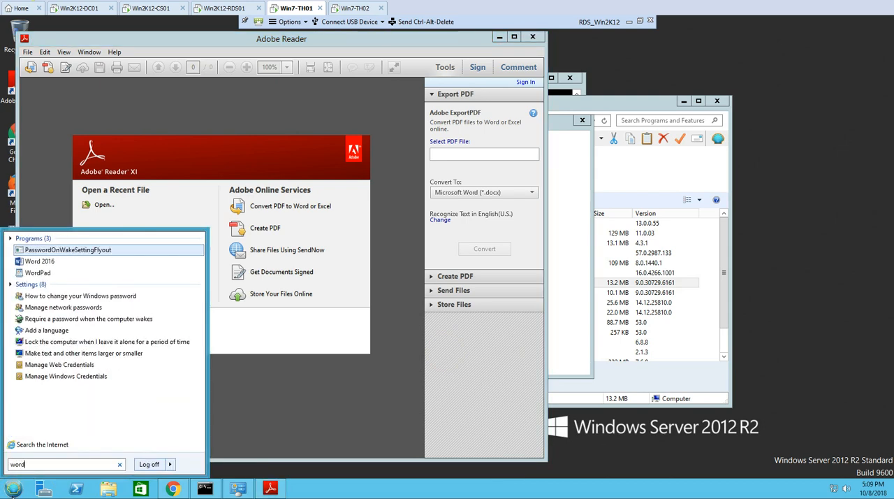
click(40, 261)
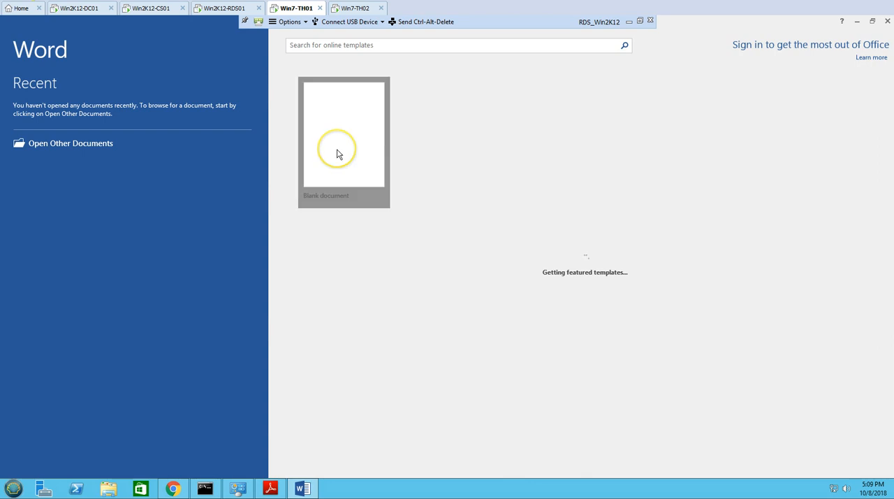
click(337, 154)
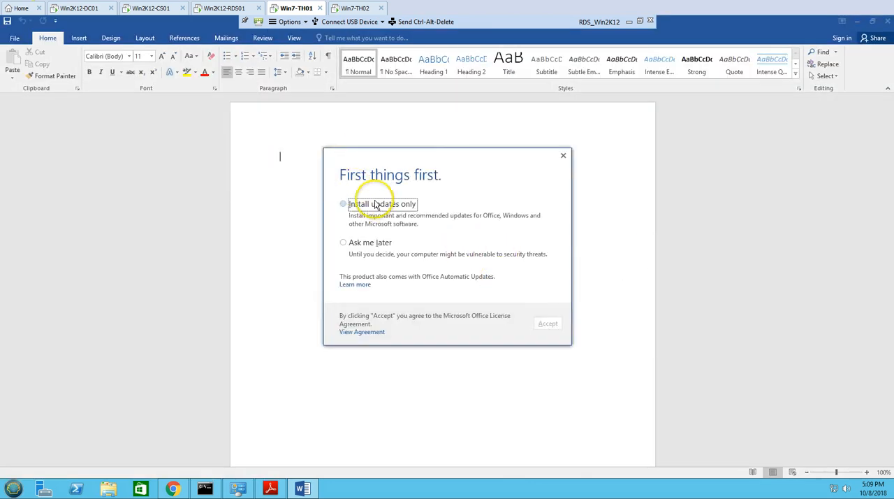
click(548, 329)
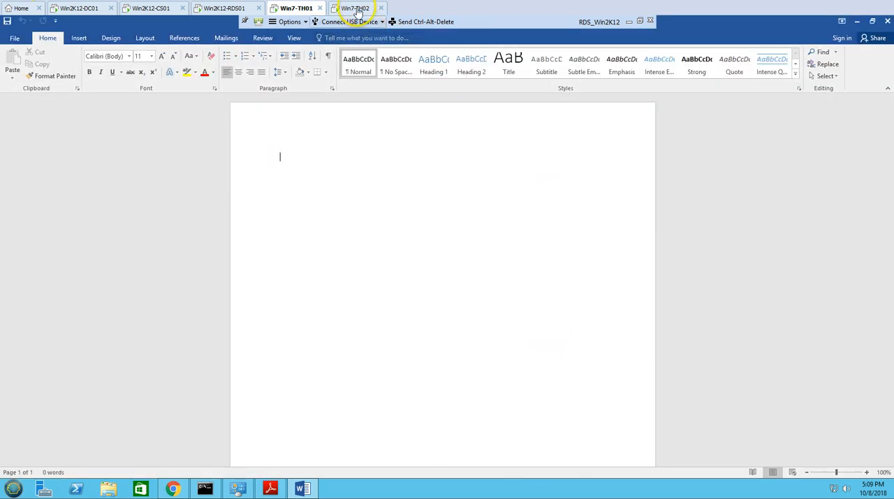
Switch to Win7-TH02 and enable Replace Start button with the Aero style in the Classic Start Menu settings.
click(358, 8)
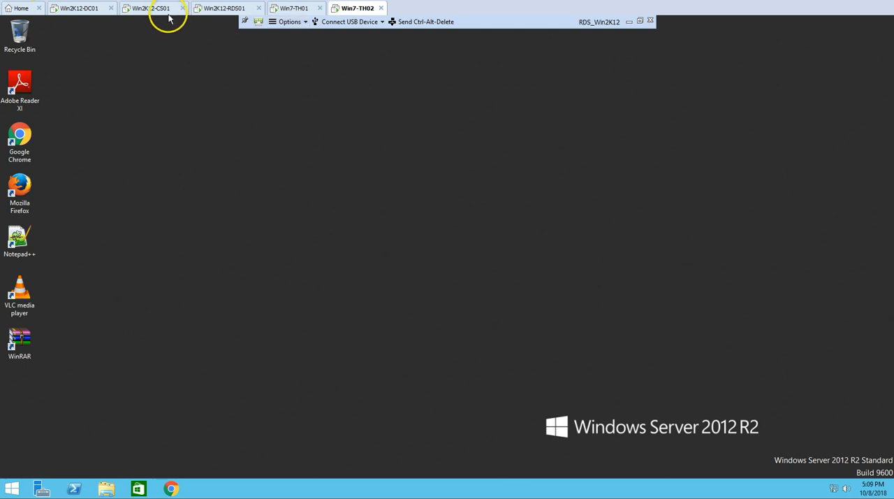
click(12, 488)
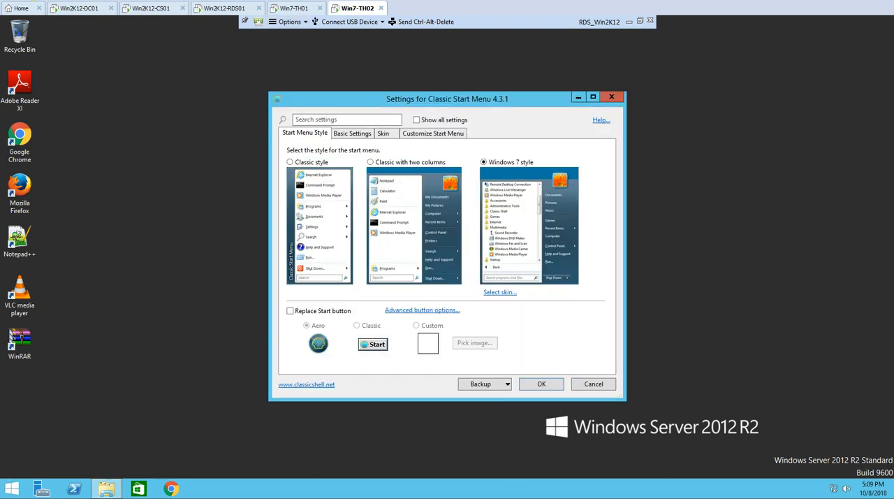
click(291, 311)
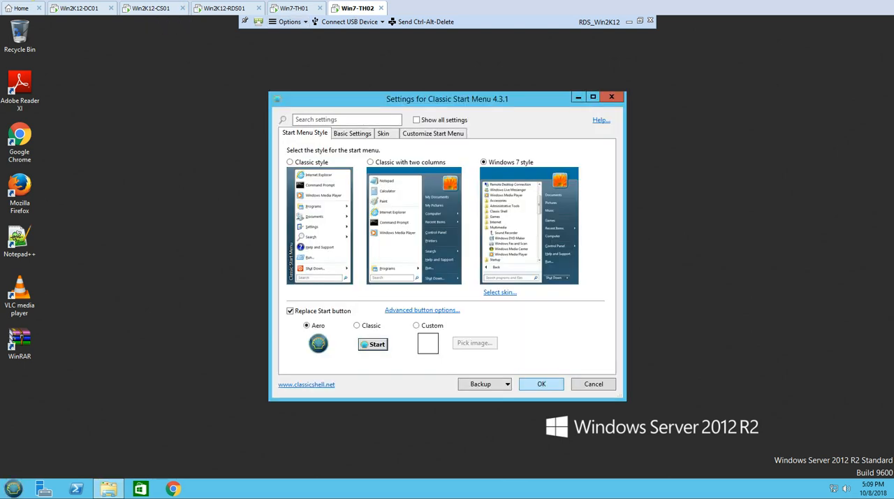
click(542, 385)
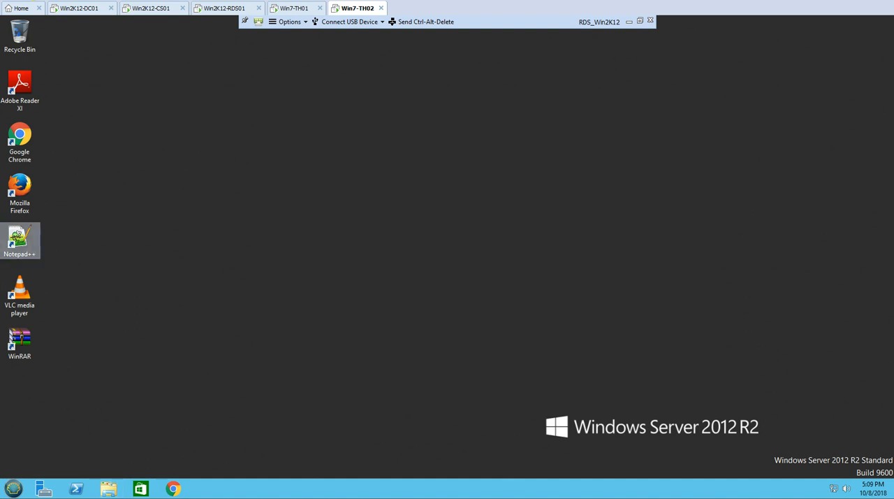
Launch Notepad++ and Mozilla Firefox in the Win7-TH02 session, choosing Don't import anything in Firefox's Import Wizard.
double_click(16, 238)
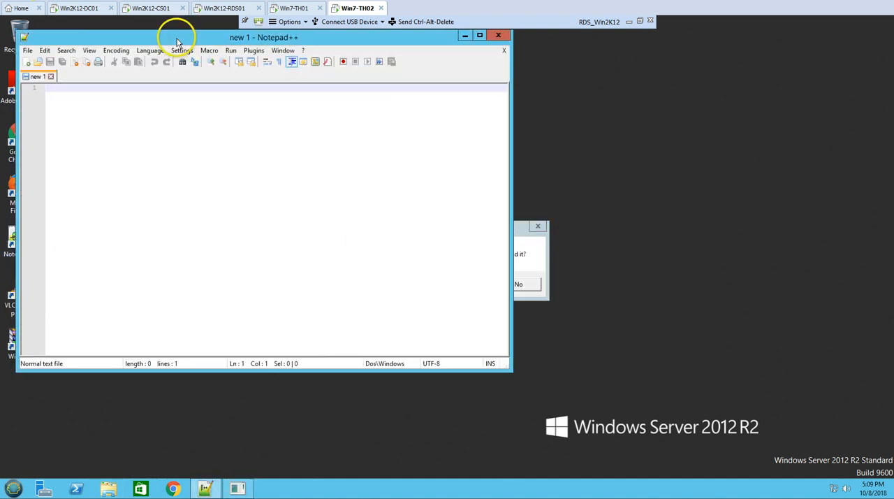
drag(176, 42, 482, 58)
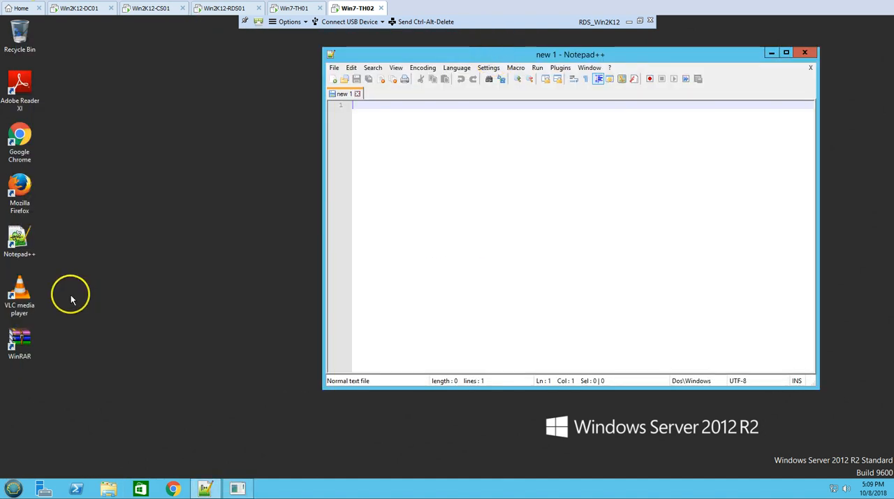
double_click(29, 201)
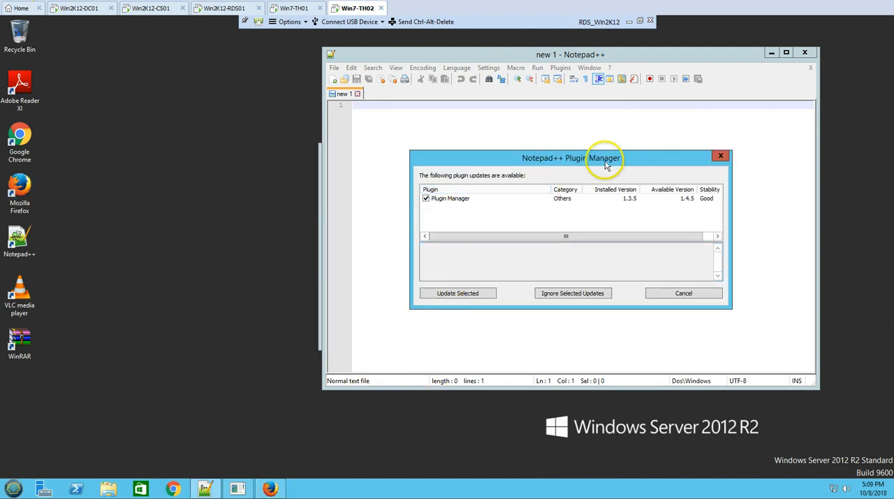
drag(606, 165, 701, 166)
click(269, 491)
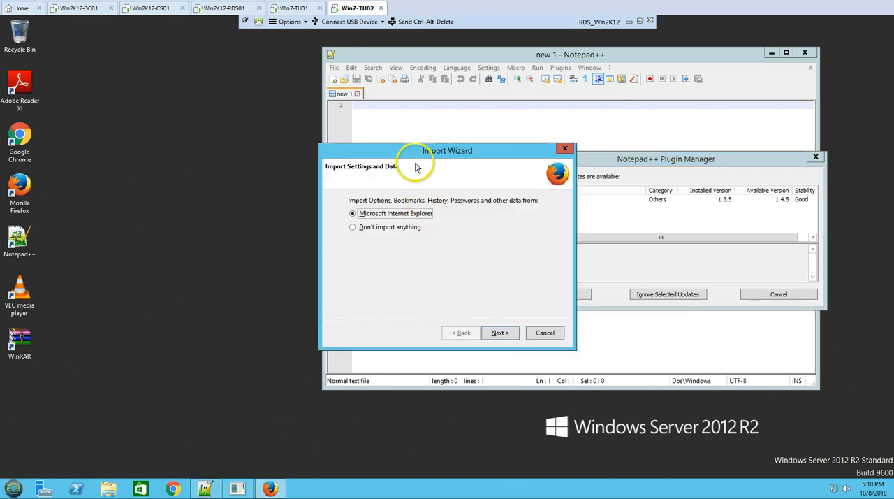
drag(367, 149, 103, 149)
click(77, 224)
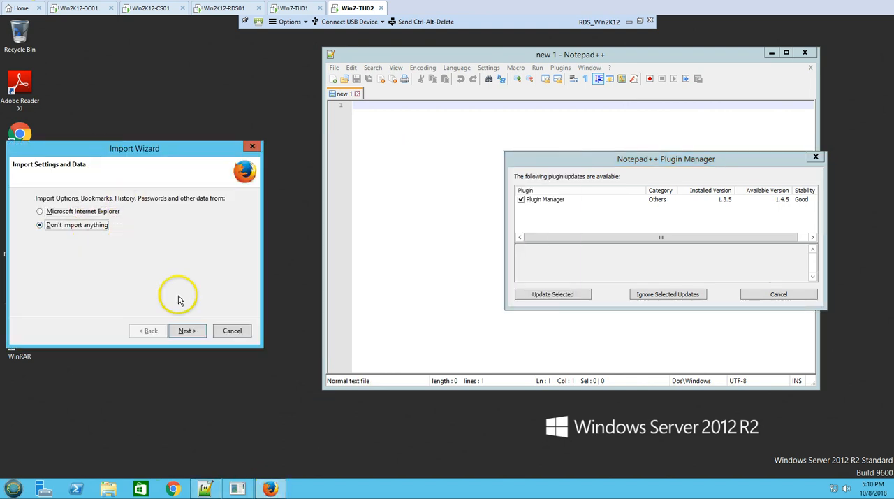
click(186, 331)
drag(624, 163, 503, 166)
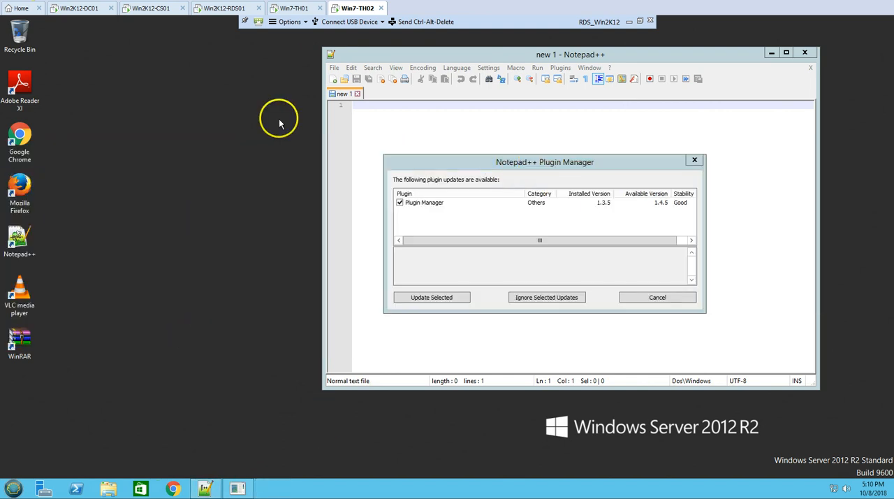
Switch to Win2K12-CS01 and expand the RDS_Main farm in the dashboard's system health to see its RDS host.
click(298, 9)
click(222, 9)
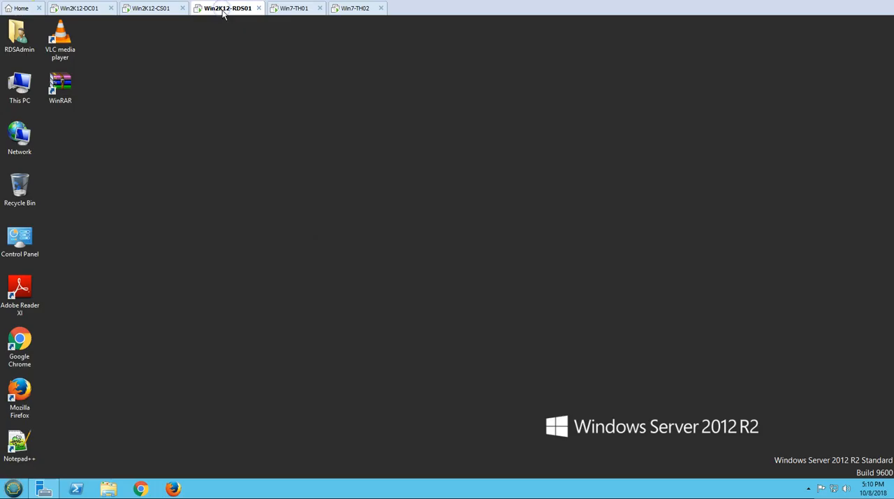
click(157, 10)
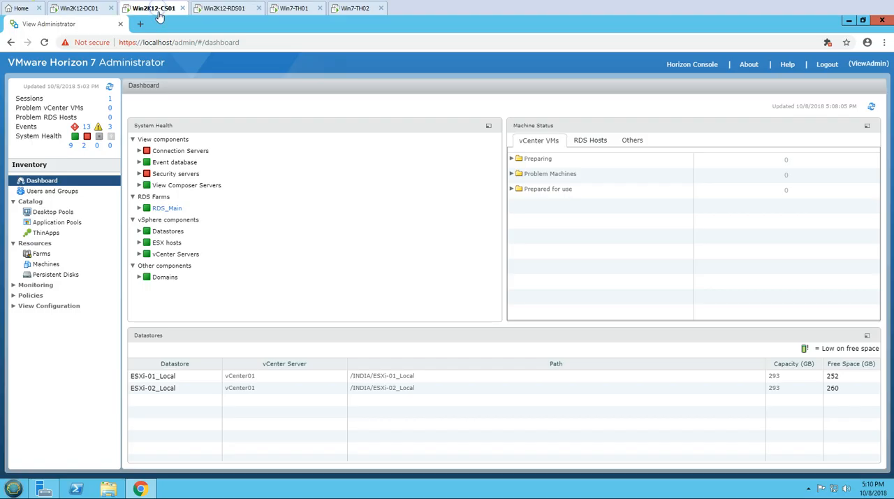
click(139, 208)
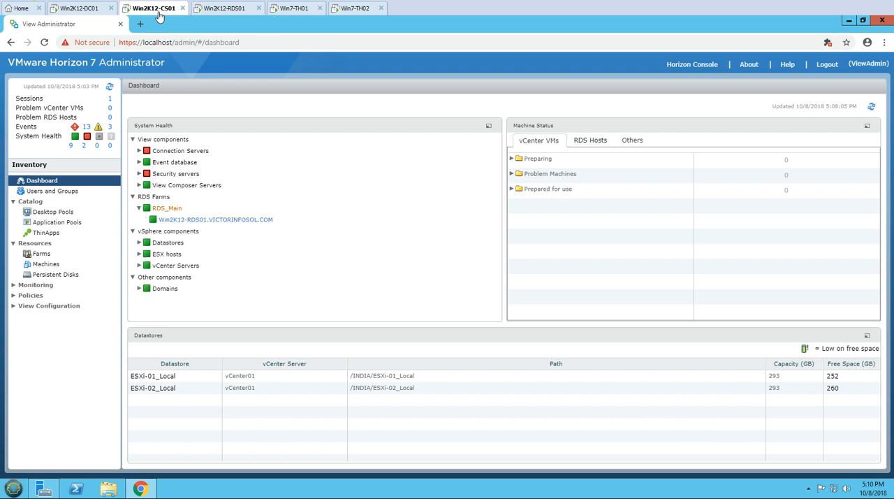
Refresh the desktop pools list and open the RDS_Win2K12 pool's summary.
click(53, 212)
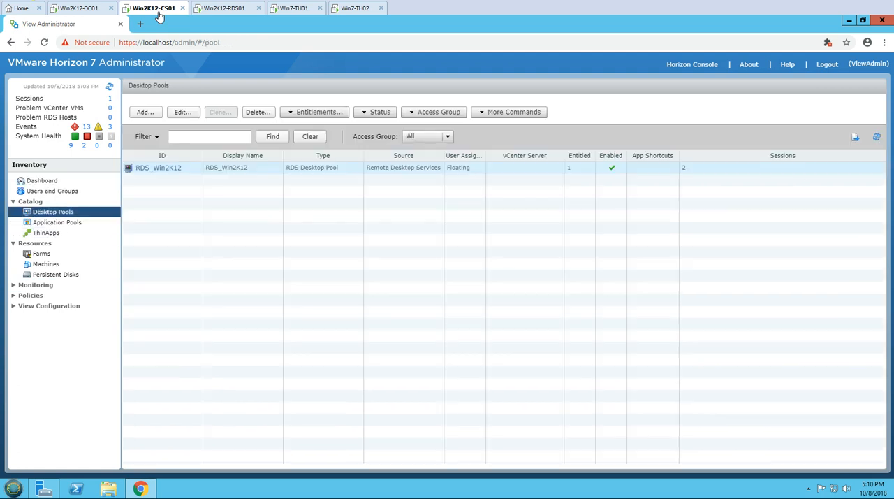
click(161, 171)
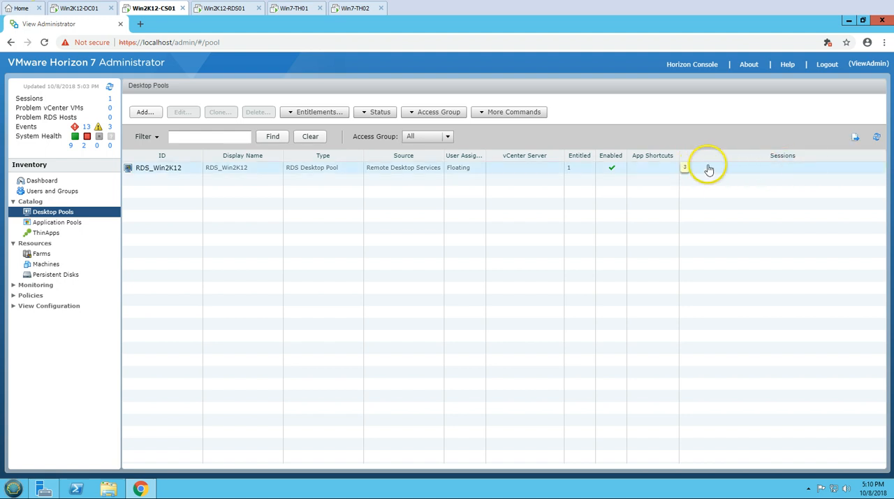
click(877, 140)
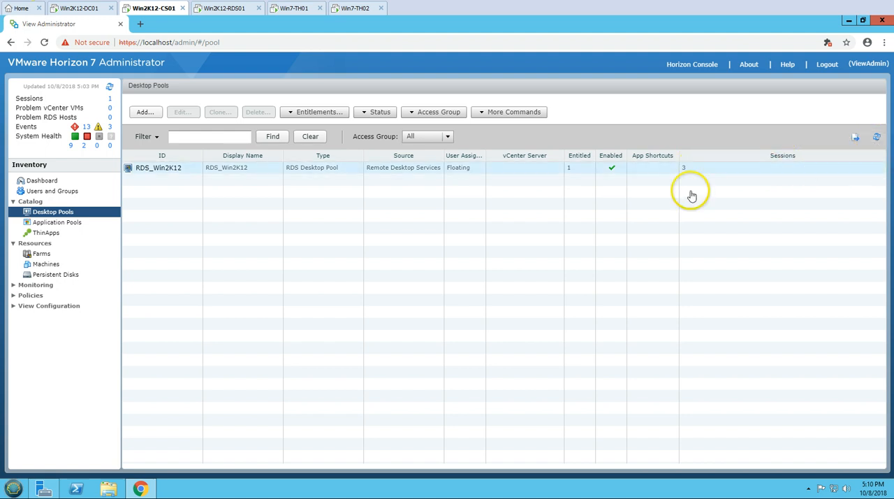
click(165, 169)
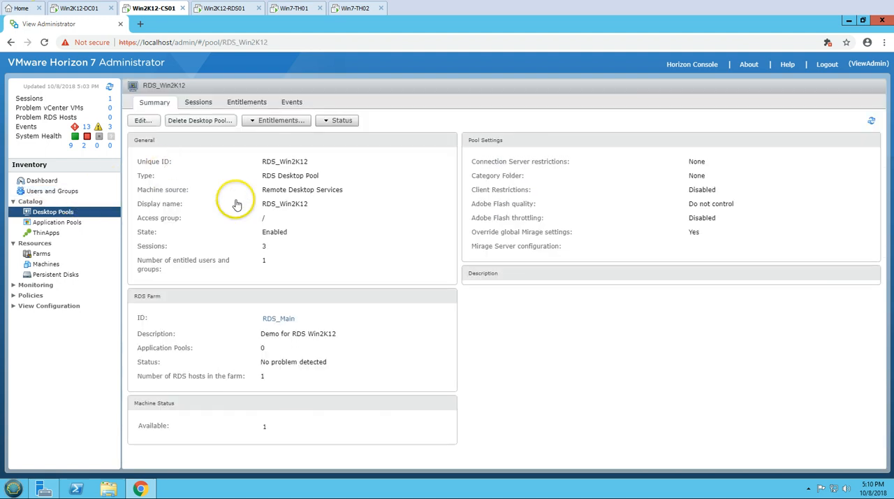
Examine the RDS_Win2K12 pool's sessions and their display protocols, comparing them with the open session on Win7-TH01.
click(200, 105)
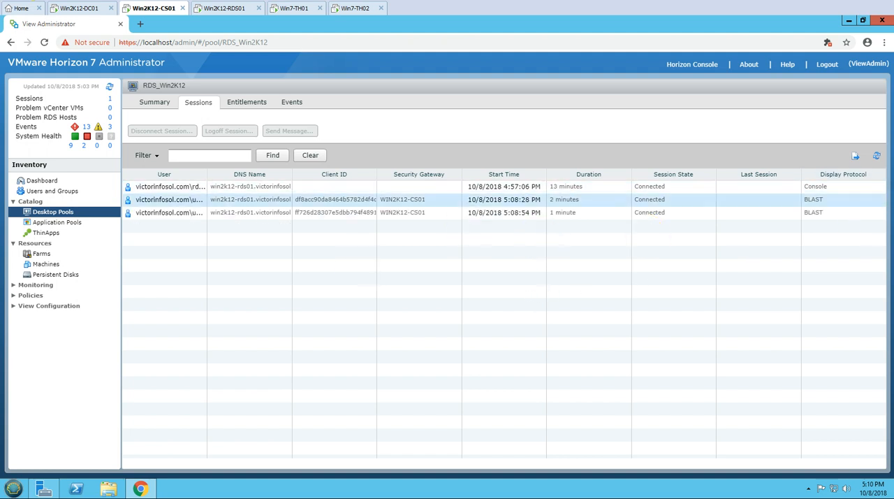
click(843, 200)
click(843, 213)
click(843, 200)
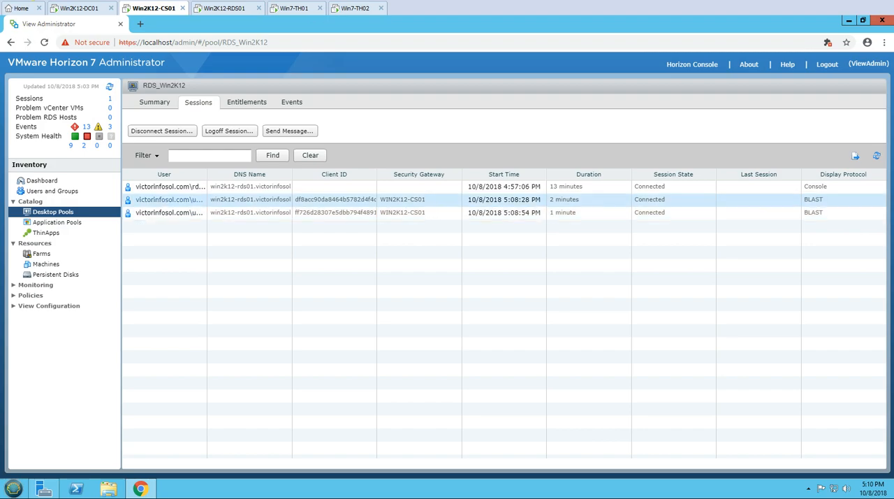
click(294, 9)
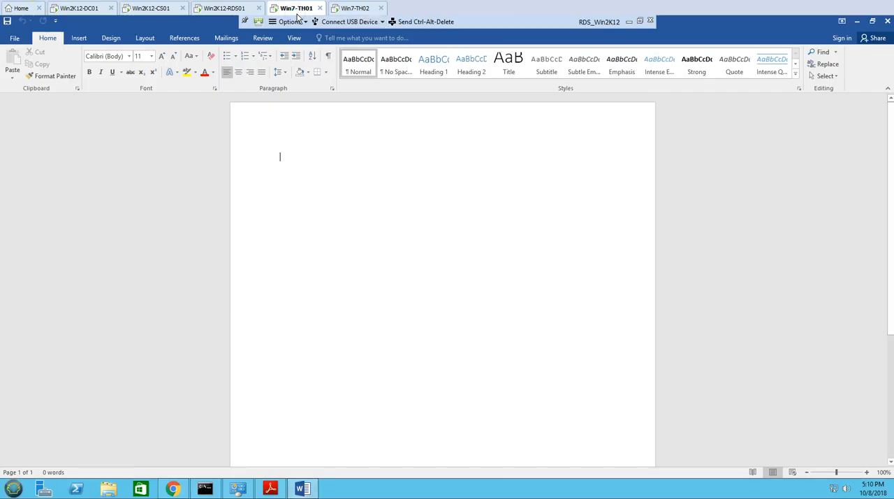
click(168, 10)
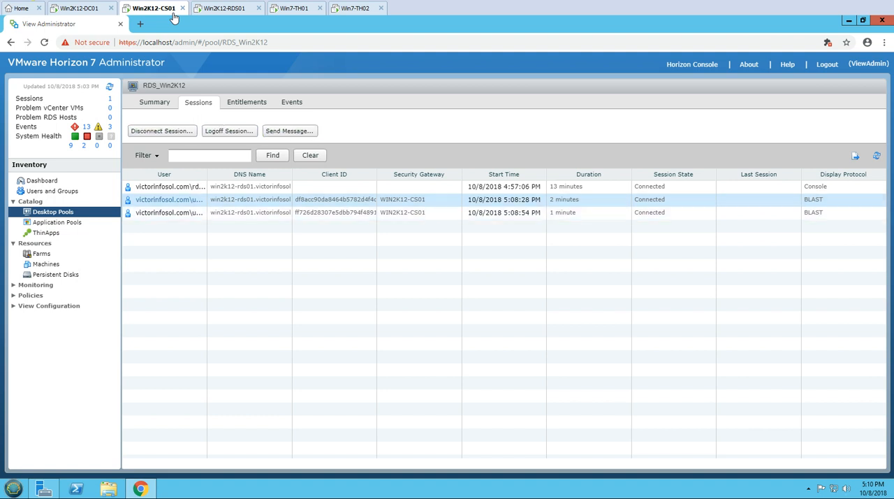
Review the RDS_Win2K12 pool's entitlements and return to the Horizon Administrator dashboard.
click(250, 103)
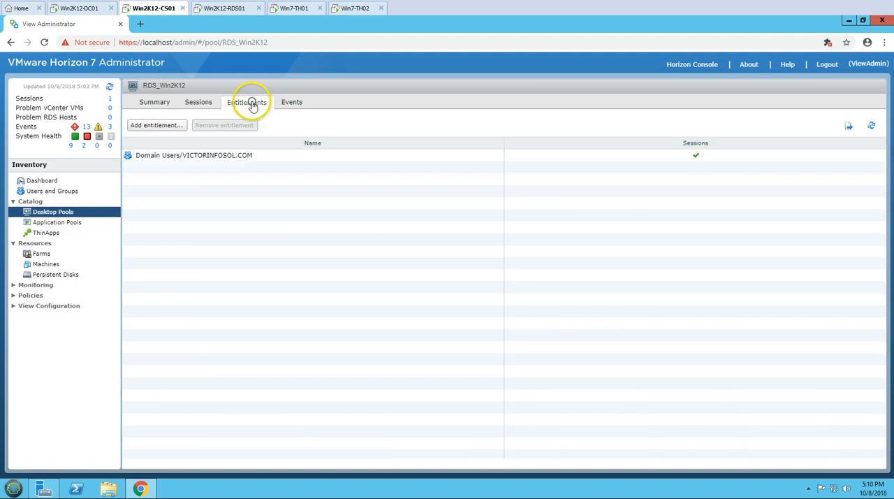
click(206, 106)
click(148, 104)
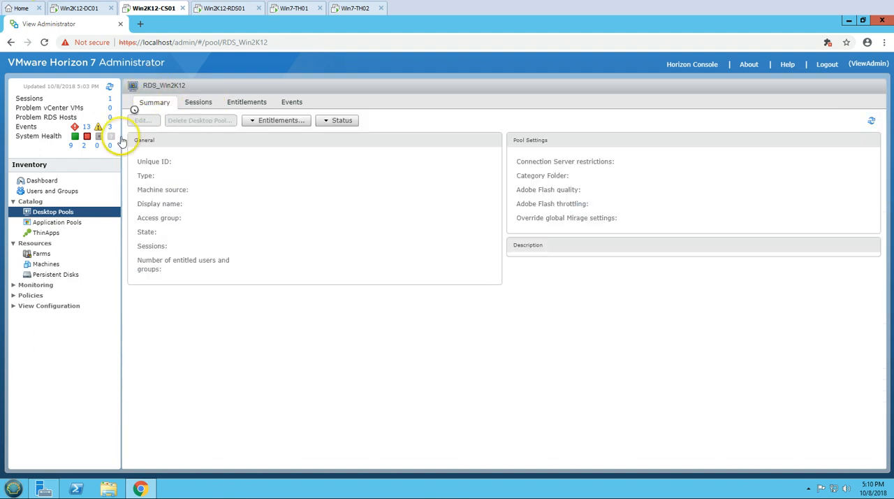
click(43, 181)
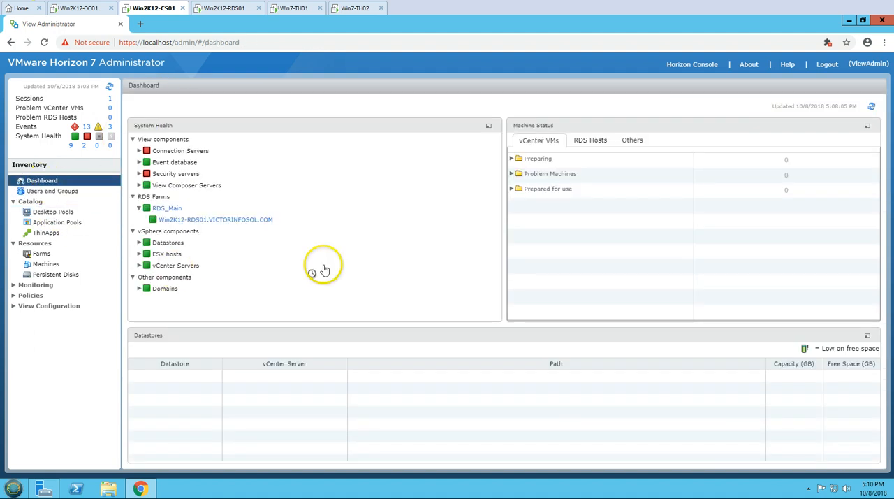